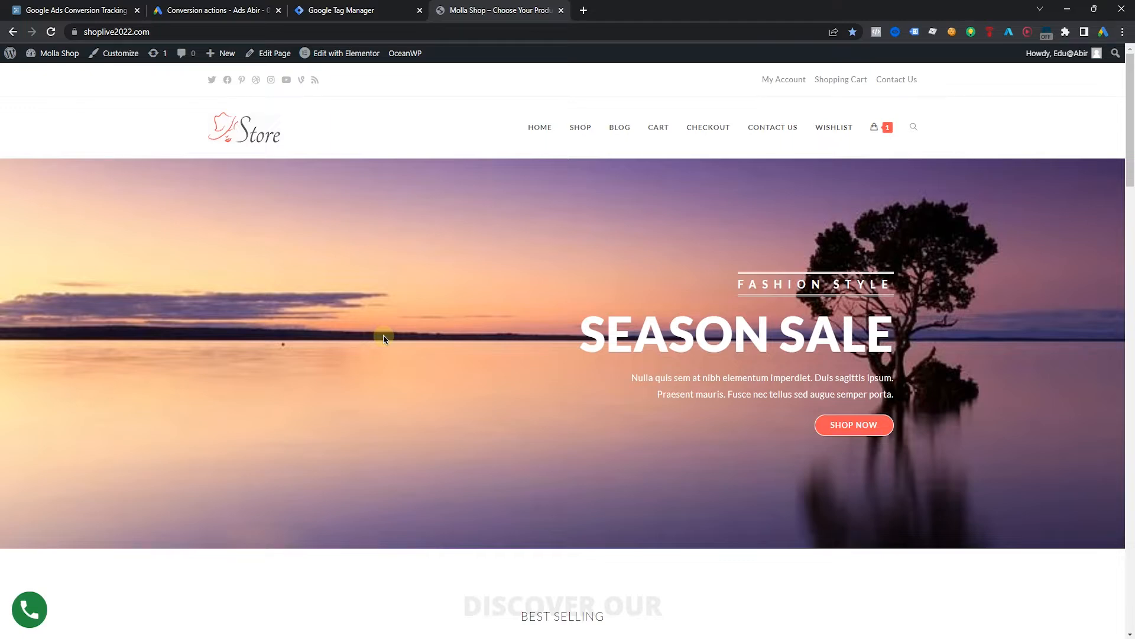
# - Look over the store's homepage and best-selling products, and check the Google Ads conversion summary
pyautogui.scroll(-4, 369, 320)
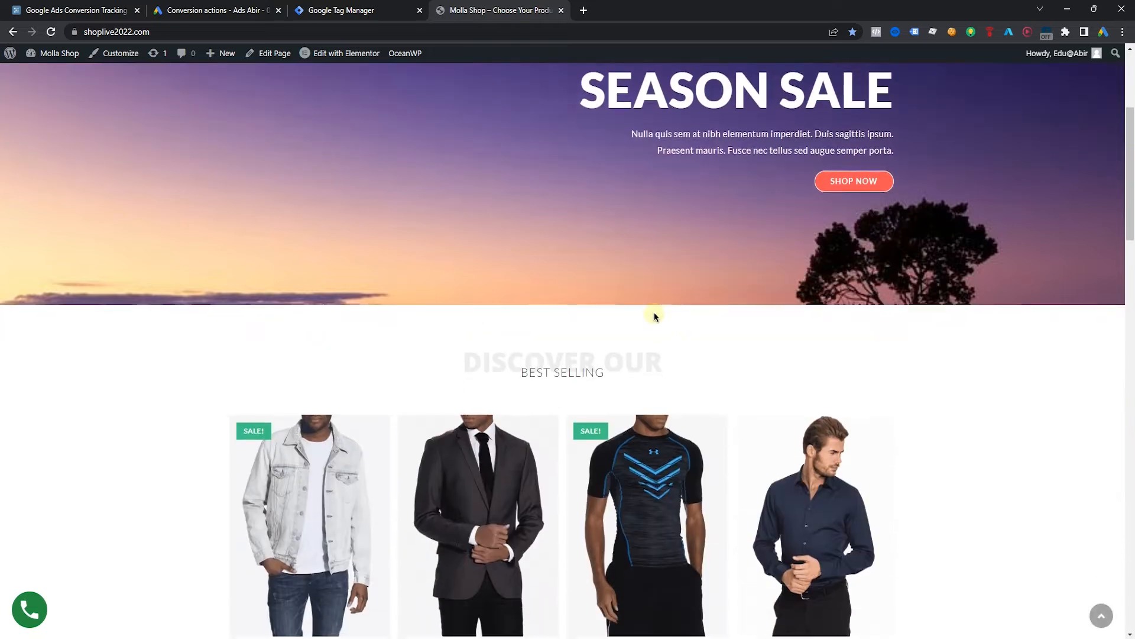
pyautogui.scroll(2, 333, 311)
pyautogui.scroll(2, 334, 308)
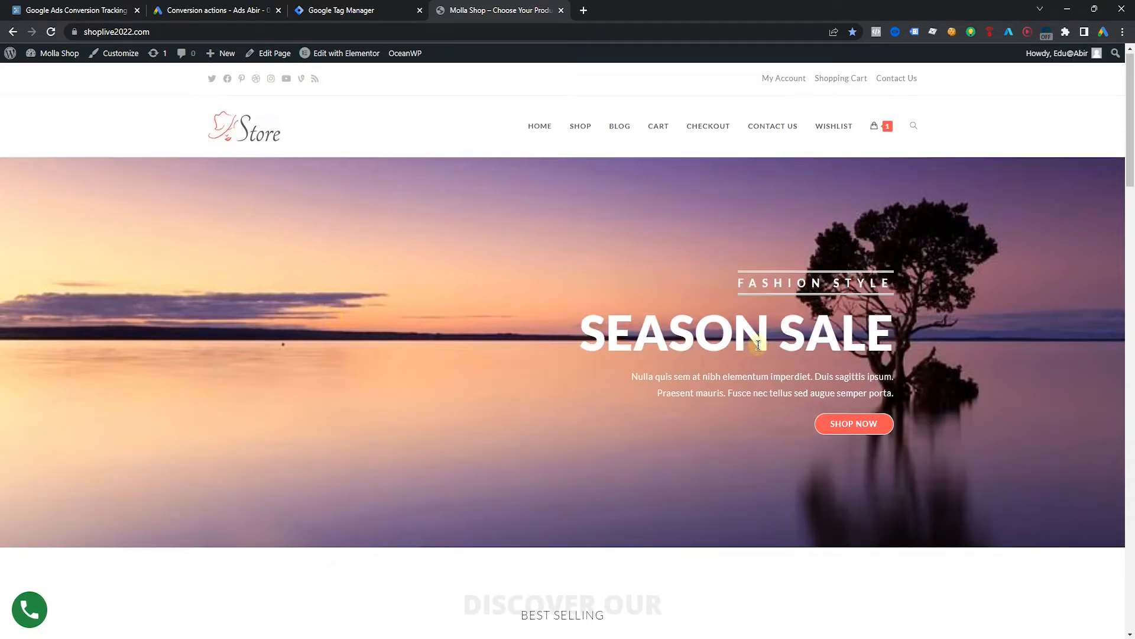
pyautogui.scroll(-7, 332, 319)
pyautogui.scroll(-4, 363, 248)
pyautogui.scroll(3, 363, 248)
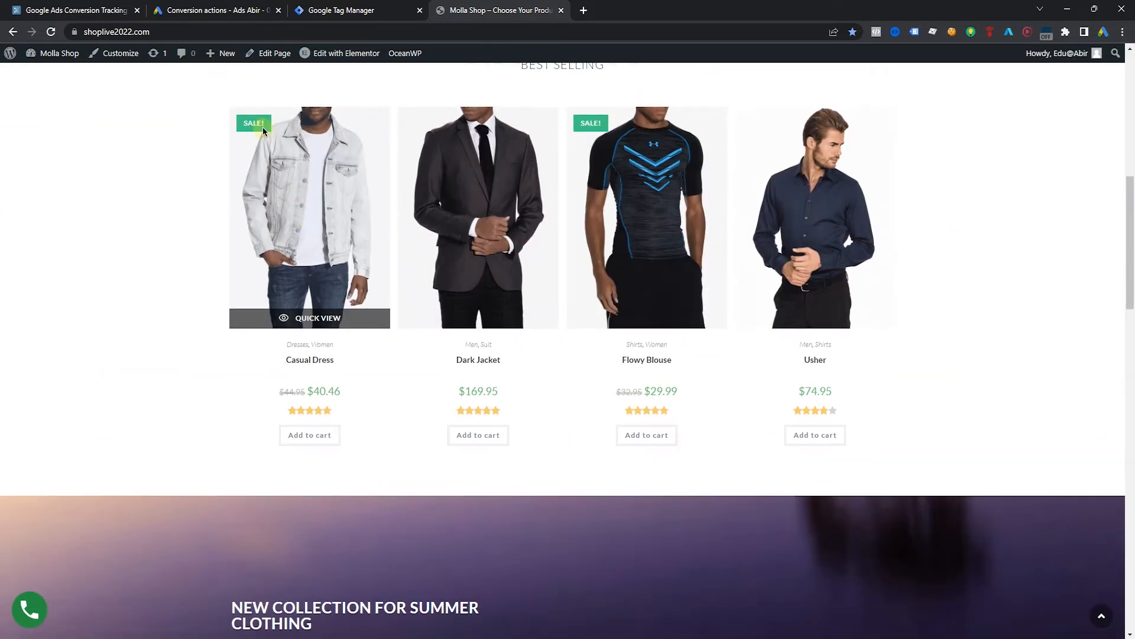
pyautogui.click(219, 10)
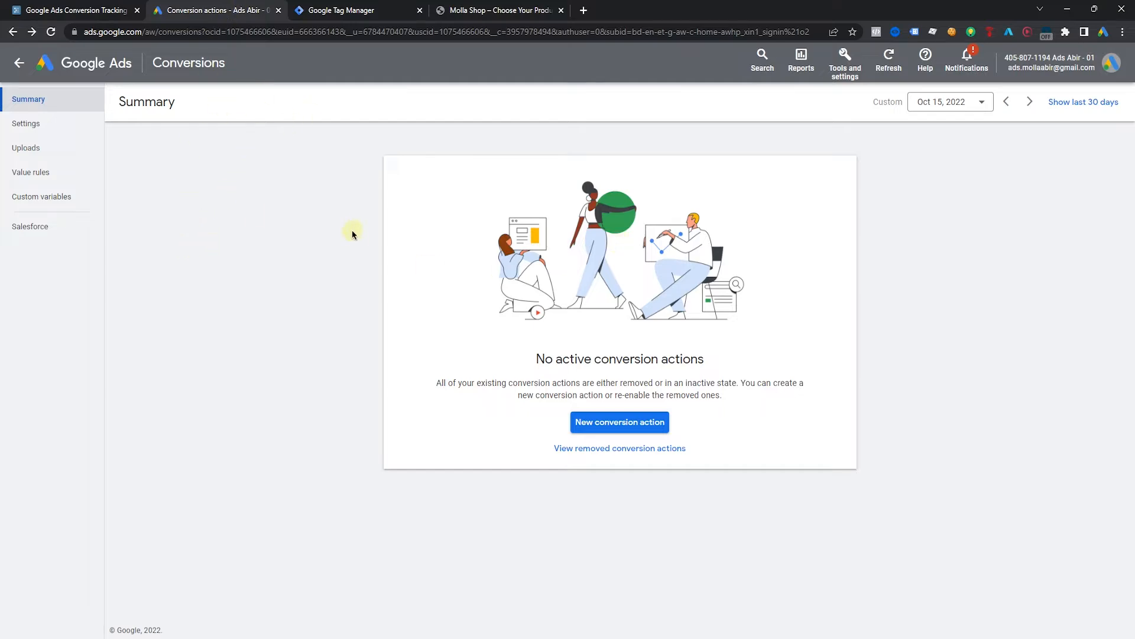
pyautogui.click(499, 10)
pyautogui.scroll(-5, 750, 336)
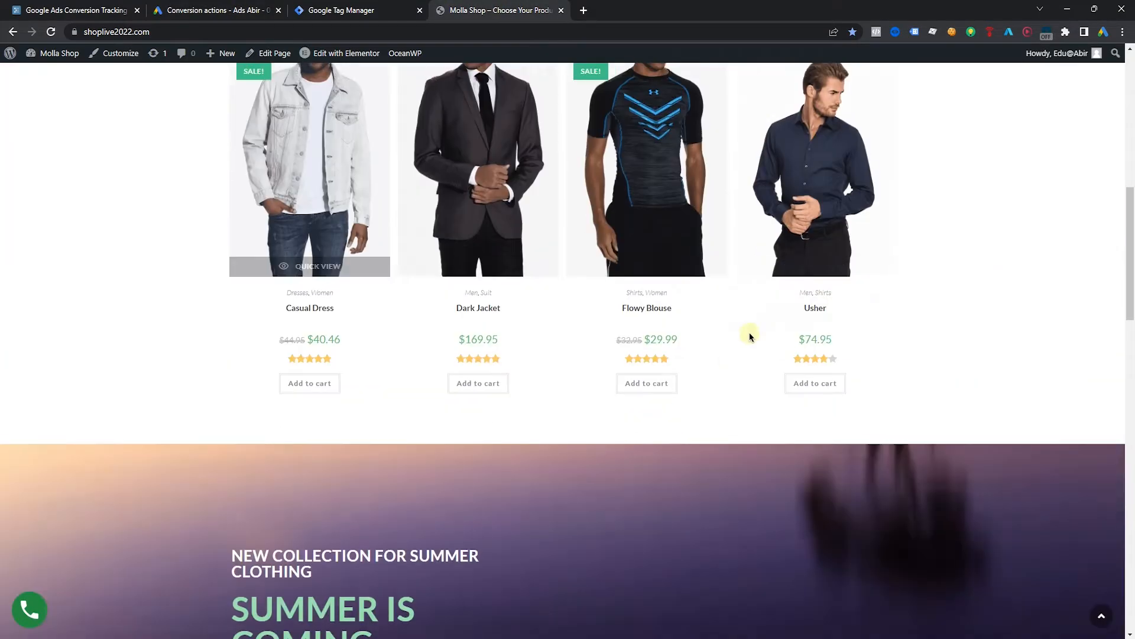
pyautogui.scroll(10, 749, 336)
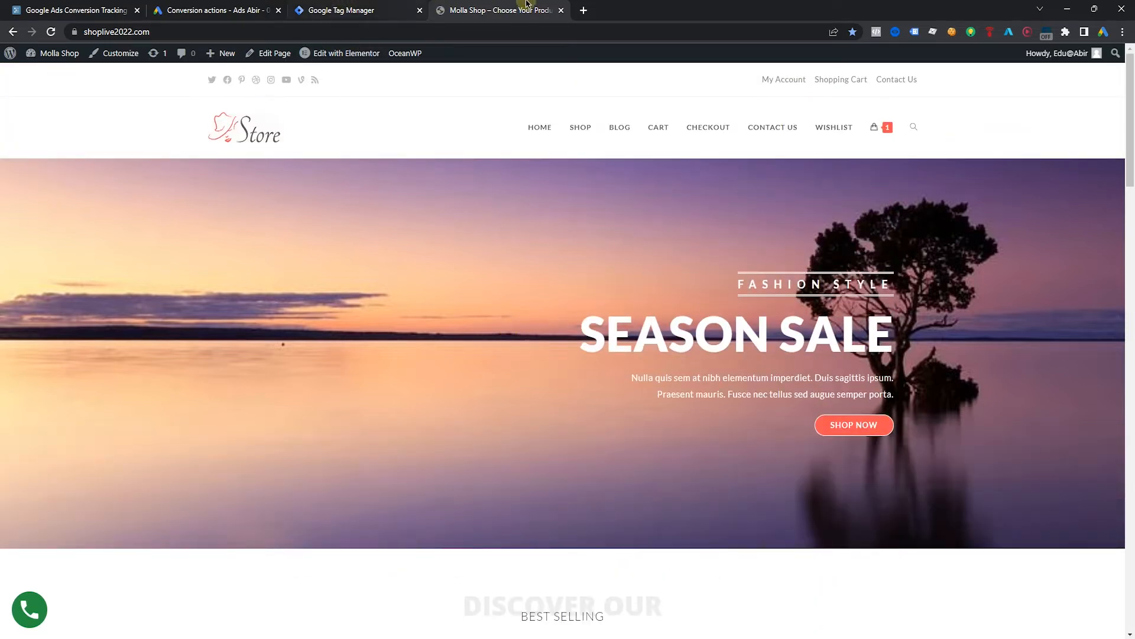
# - Switch to Google Tag Manager and open the list of all accounts
pyautogui.click(370, 8)
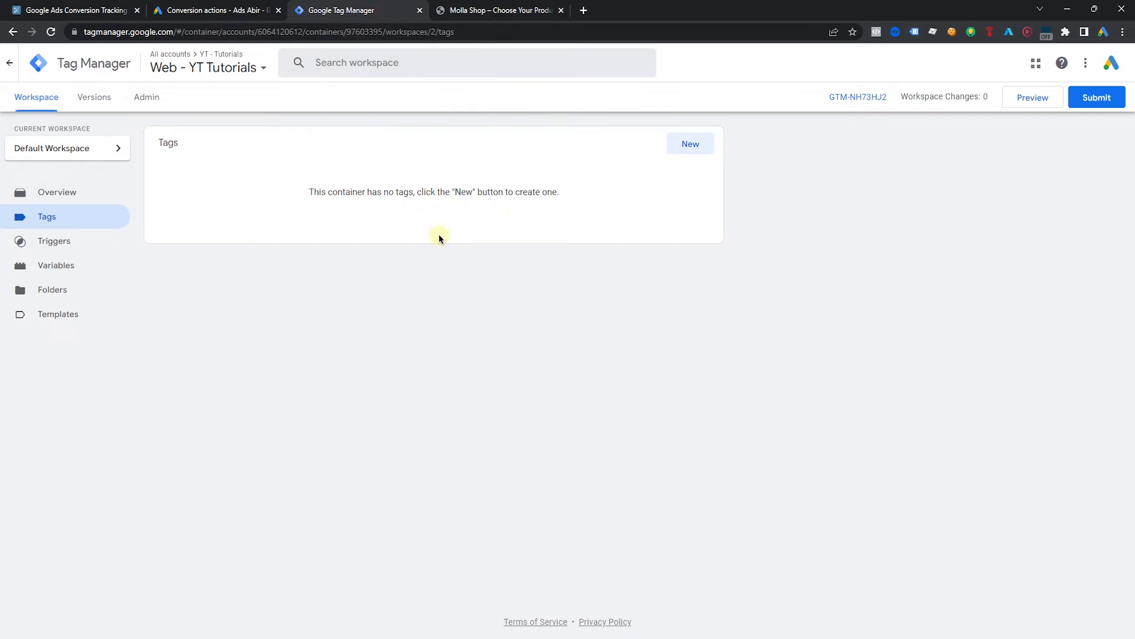
pyautogui.click(66, 75)
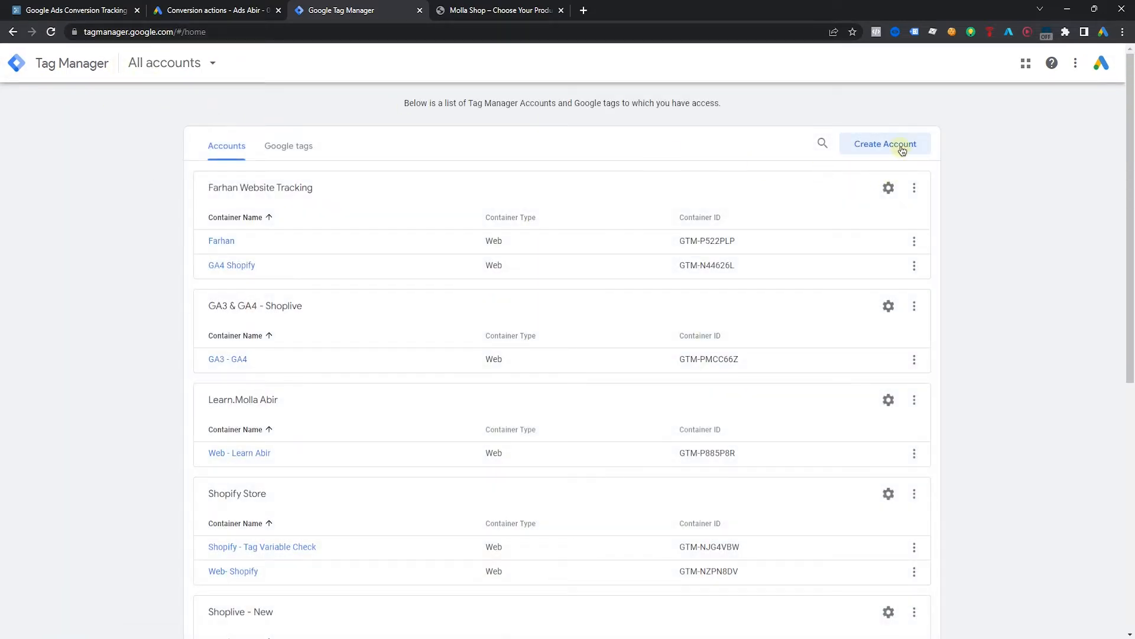
pyautogui.click(882, 146)
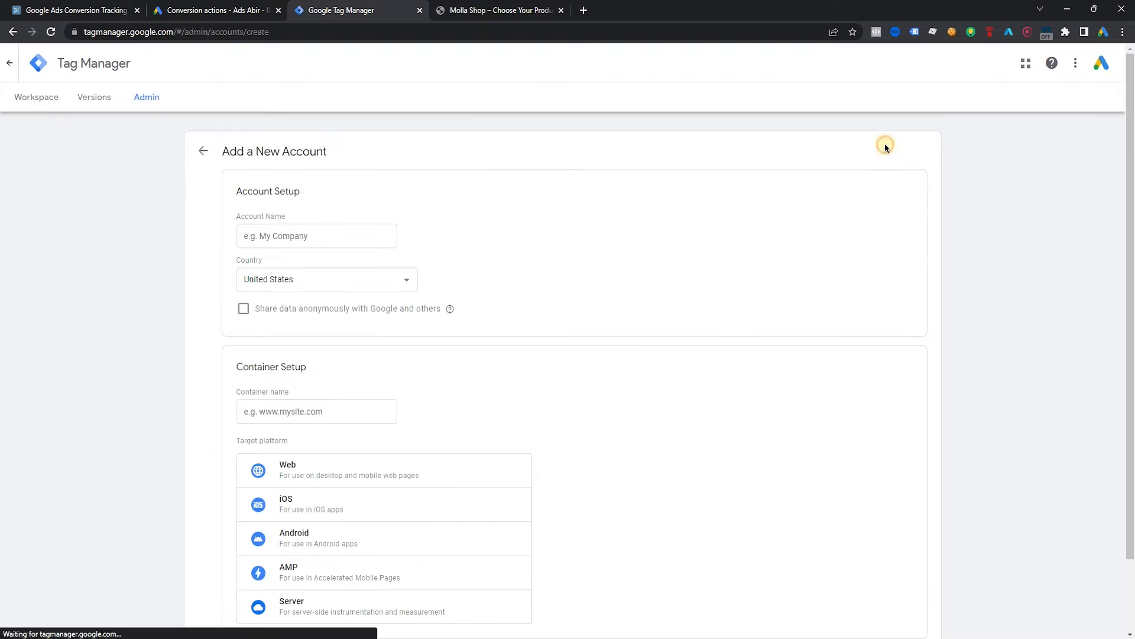
pyautogui.click(300, 239)
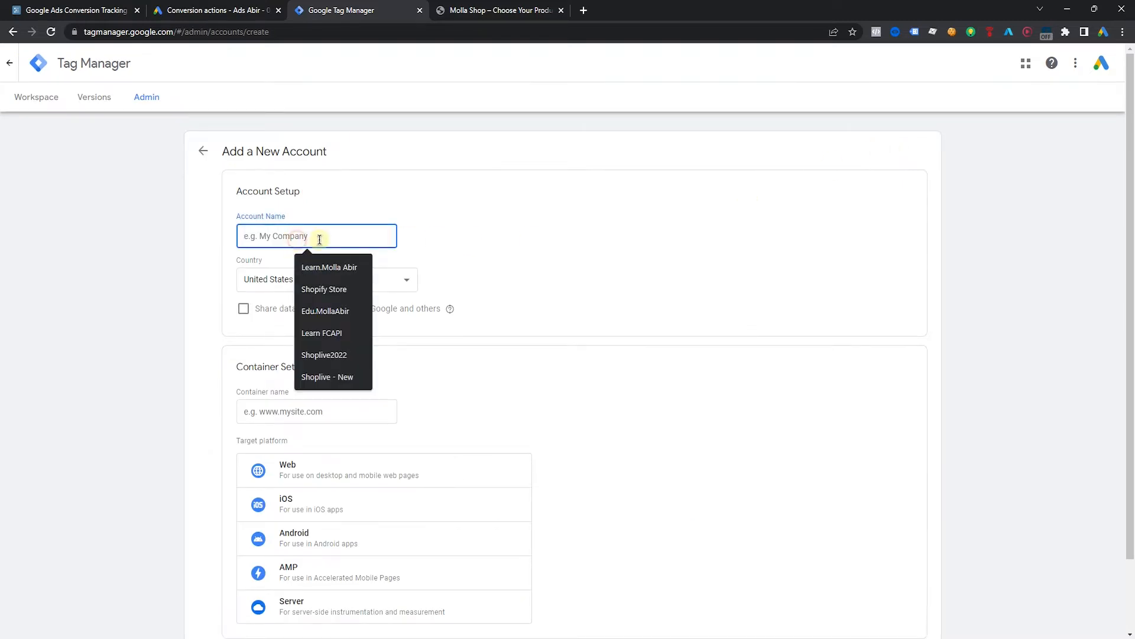
pyautogui.click(232, 237)
pyautogui.click(300, 238)
pyautogui.click(362, 226)
pyautogui.click(325, 266)
pyautogui.click(304, 281)
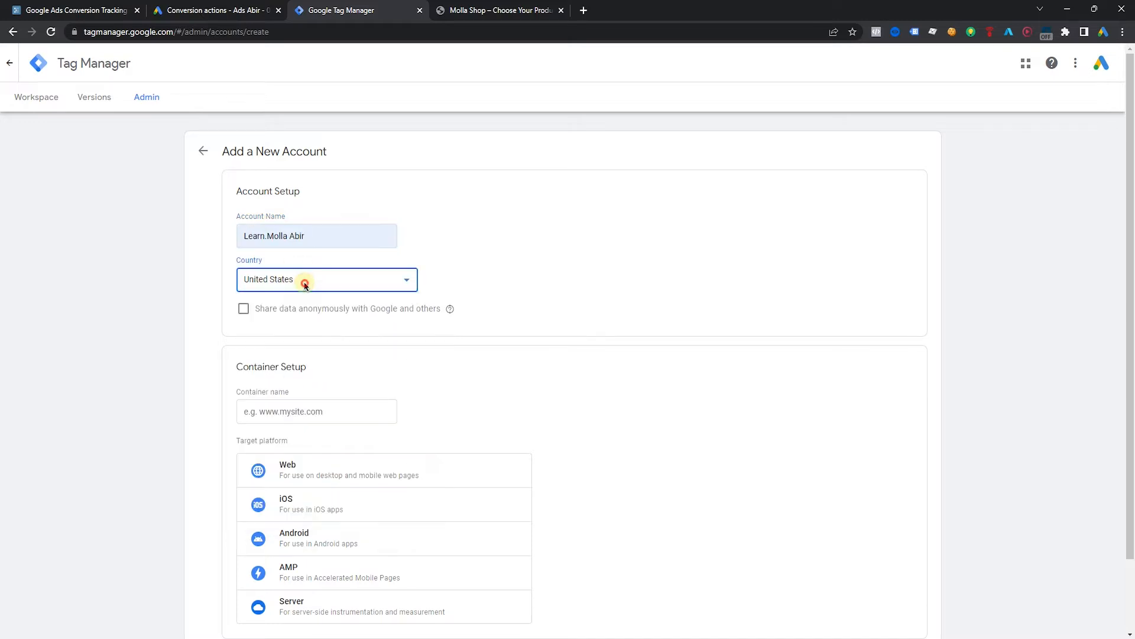
pyautogui.scroll(-2, 187, 261)
pyautogui.click(283, 322)
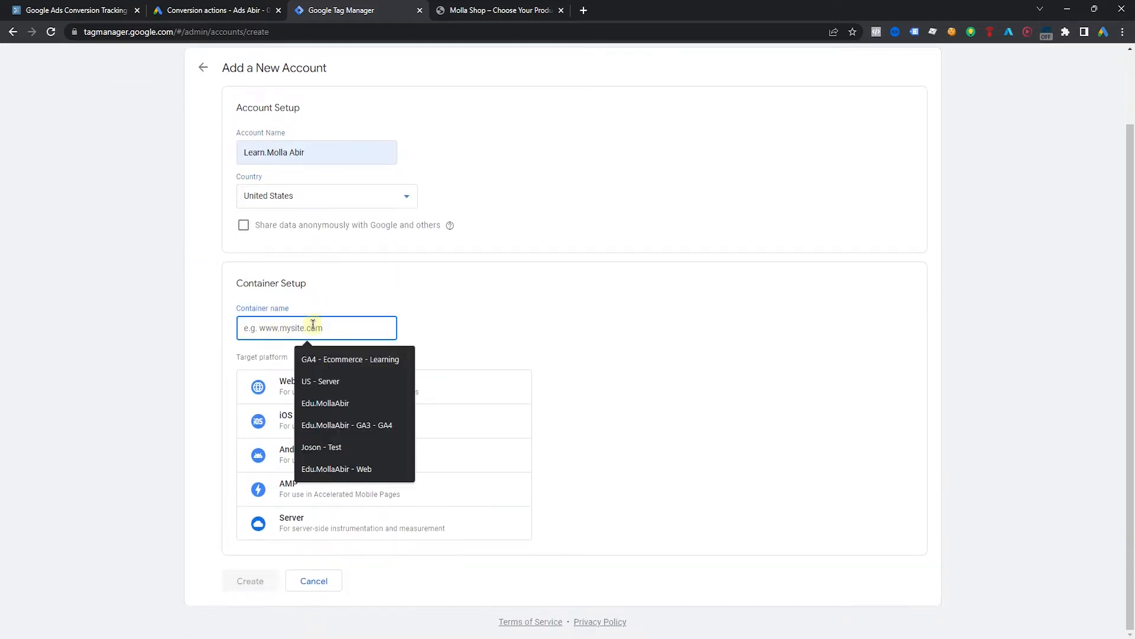
pyautogui.click(323, 359)
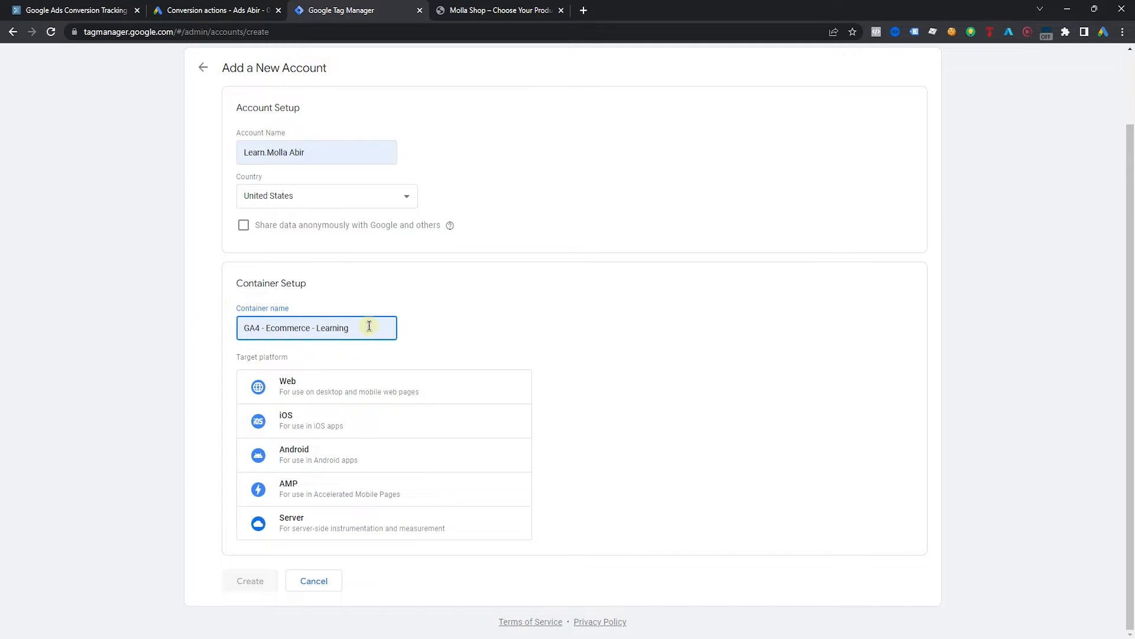
pyautogui.moveTo(364, 327); pyautogui.dragTo(240, 322)
pyautogui.moveTo(325, 144); pyautogui.dragTo(240, 152)
pyautogui.click(579, 294)
pyautogui.click(286, 373)
pyautogui.click(319, 581)
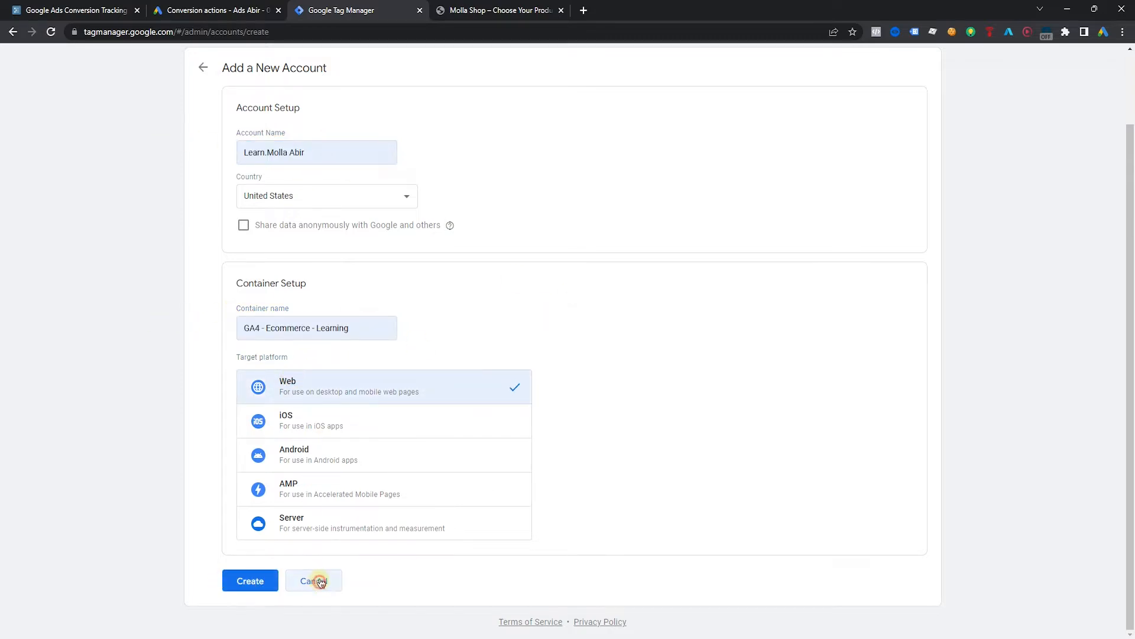
pyautogui.scroll(2, 177, 428)
pyautogui.click(58, 103)
pyautogui.click(4, 65)
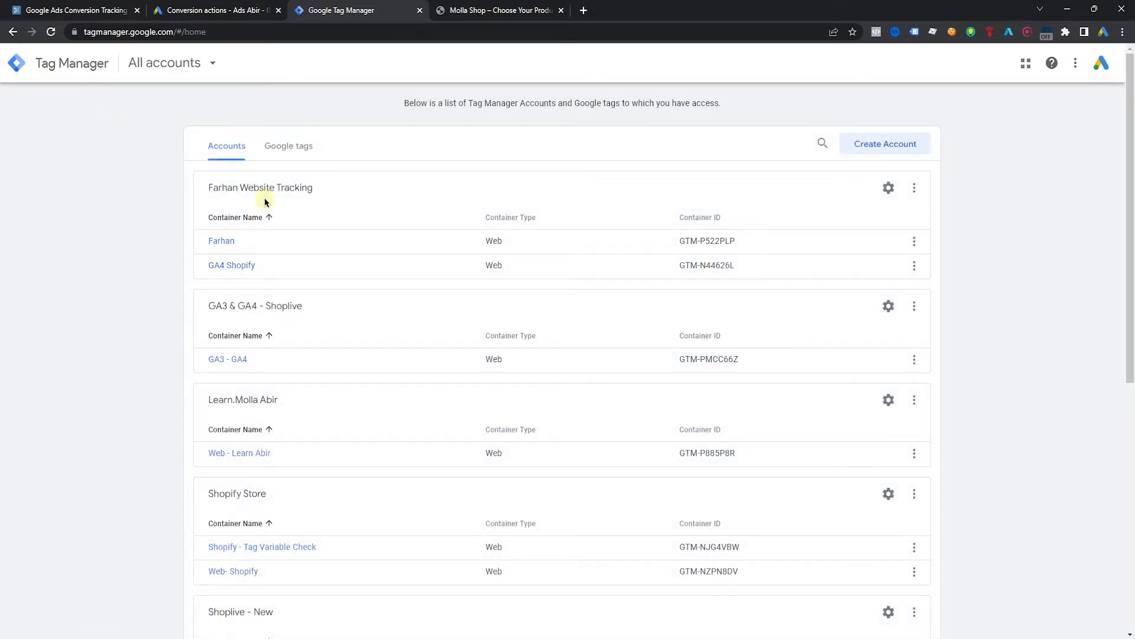
# - Open the Web - YT Tutorials container and display its Google Tag Manager installation code
pyautogui.scroll(-8, 264, 197)
pyautogui.click(278, 573)
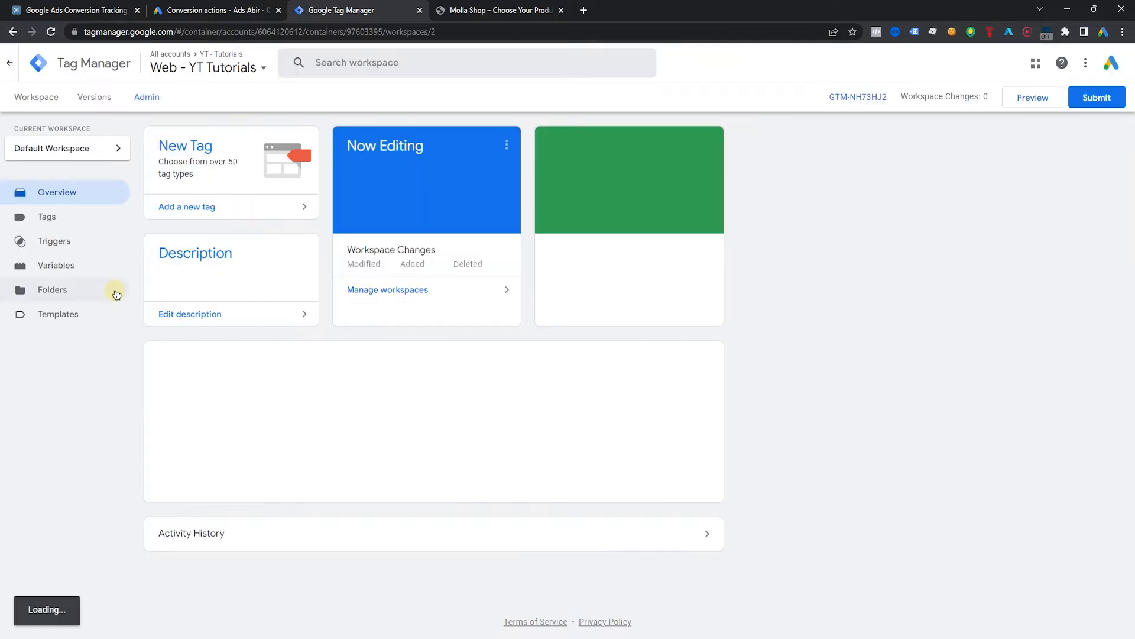
pyautogui.click(843, 97)
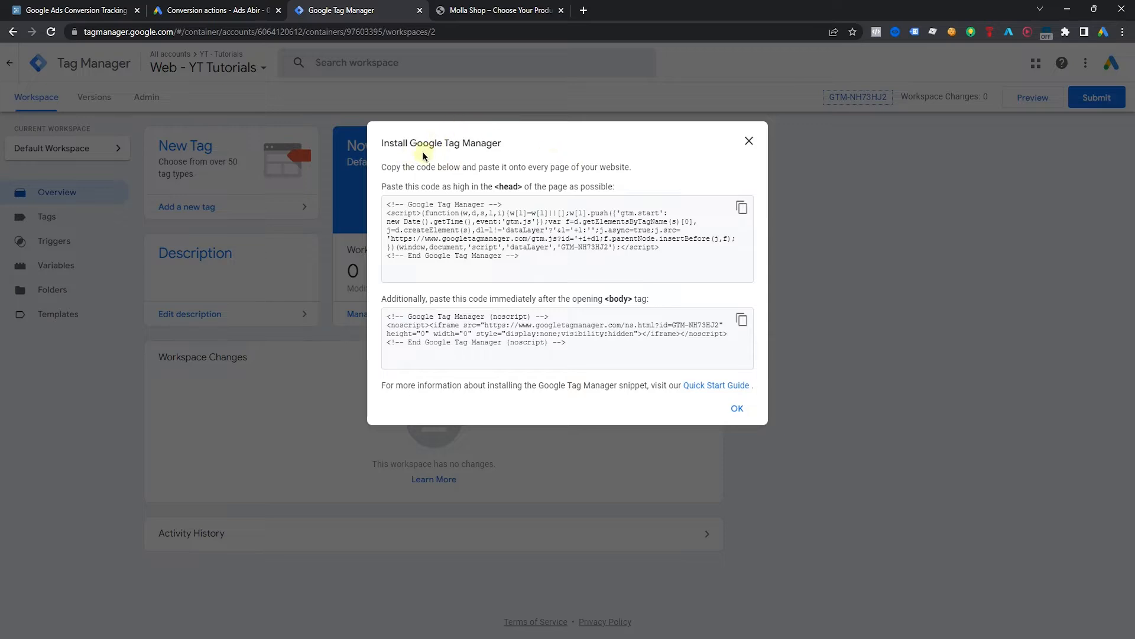
pyautogui.moveTo(390, 148); pyautogui.dragTo(539, 158)
pyautogui.click(514, 242)
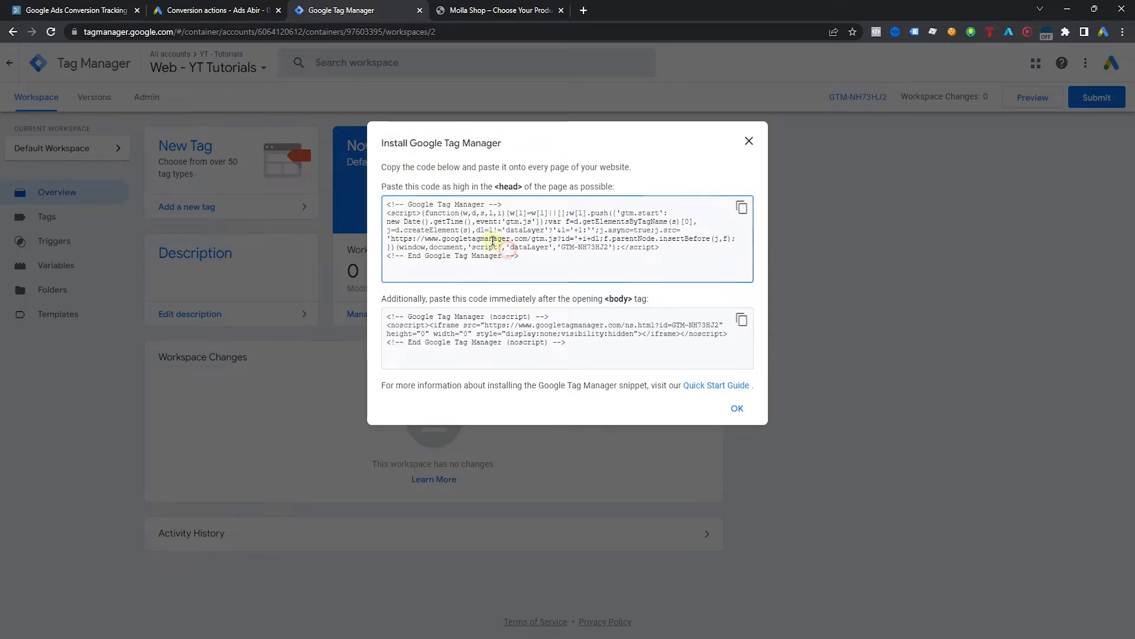
# - Switch back to the store website and open its WordPress admin dashboard
pyautogui.click(485, 5)
pyautogui.scroll(-2, 127, 168)
pyautogui.scroll(2, 127, 167)
pyautogui.moveTo(57, 51)
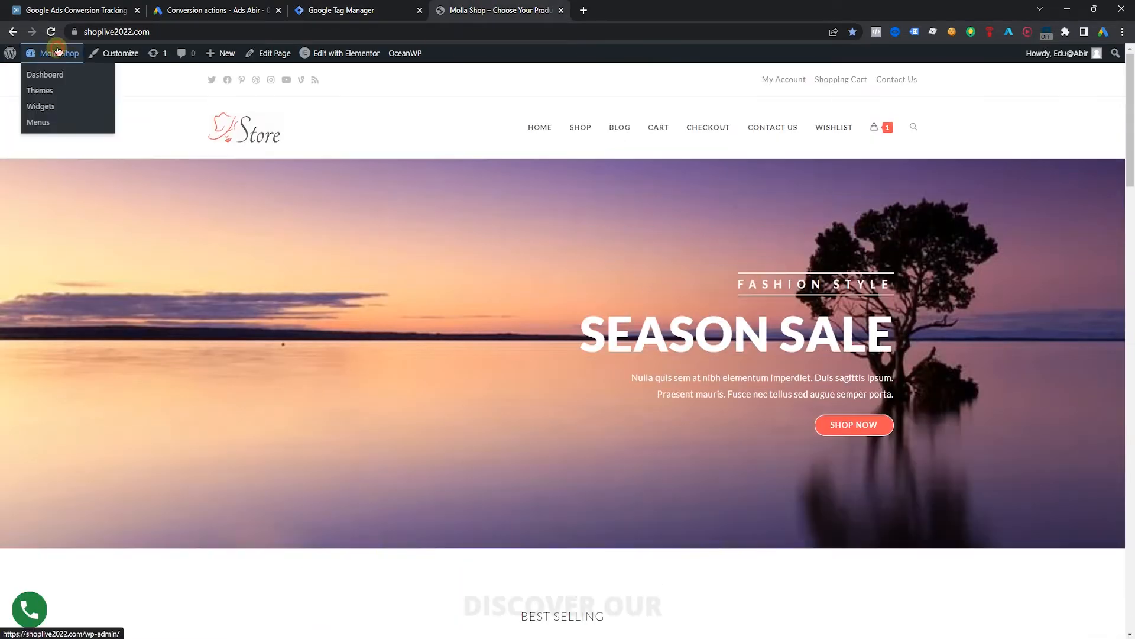
pyautogui.click(60, 53)
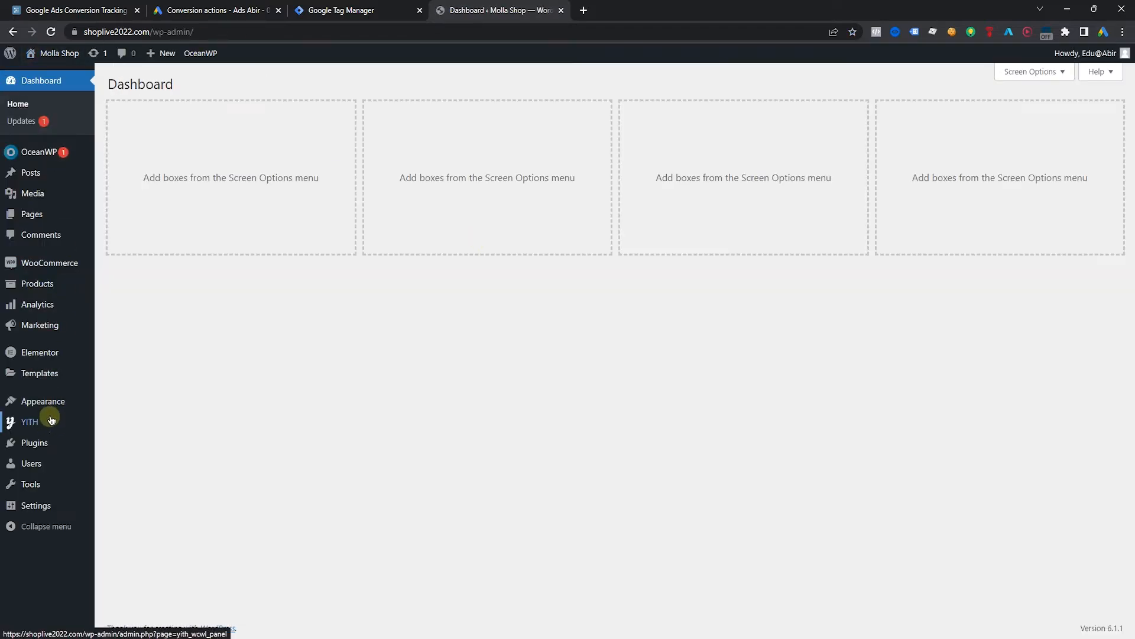
# - Search the directory of new plugins for gtm and open the site's Google Tag Manager settings
pyautogui.moveTo(36, 443)
pyautogui.click(129, 464)
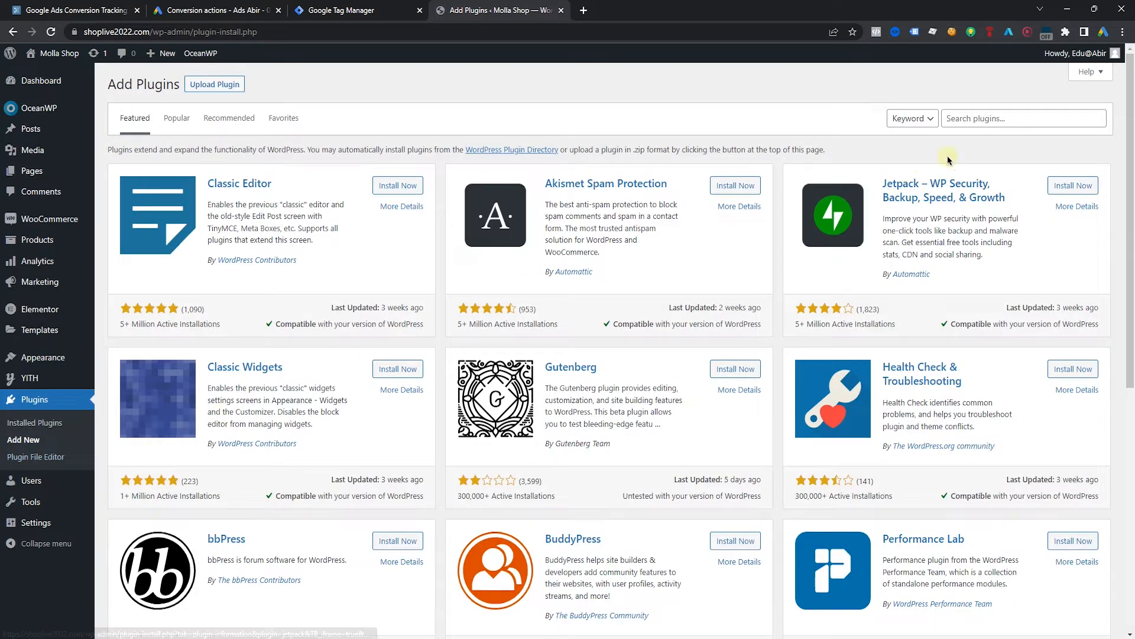
pyautogui.click(1016, 121)
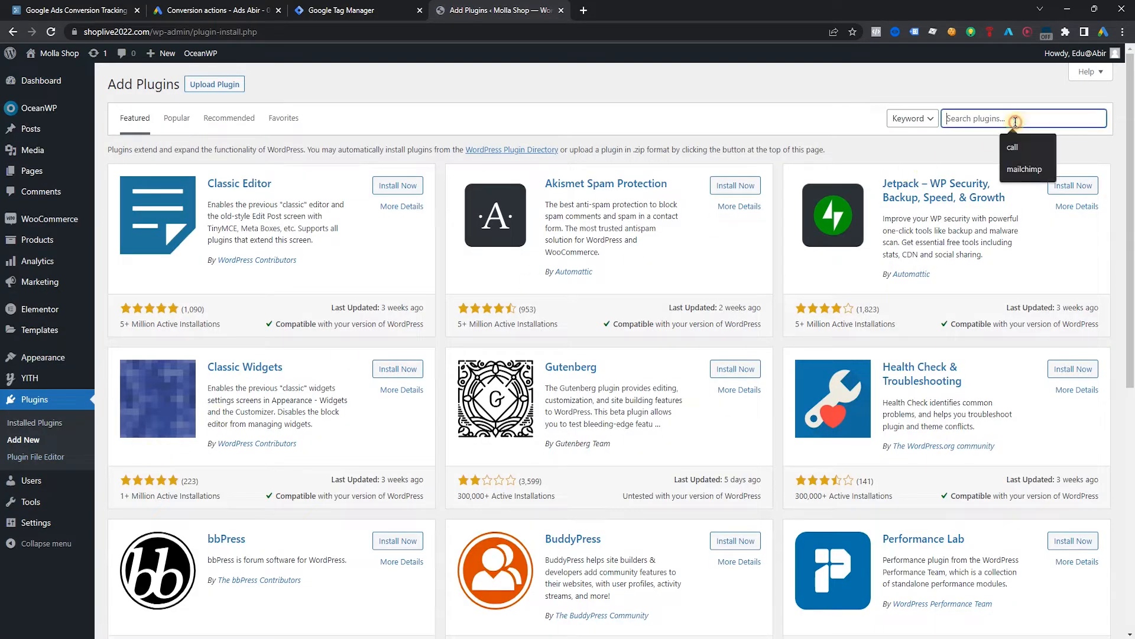
pyautogui.write('gy')
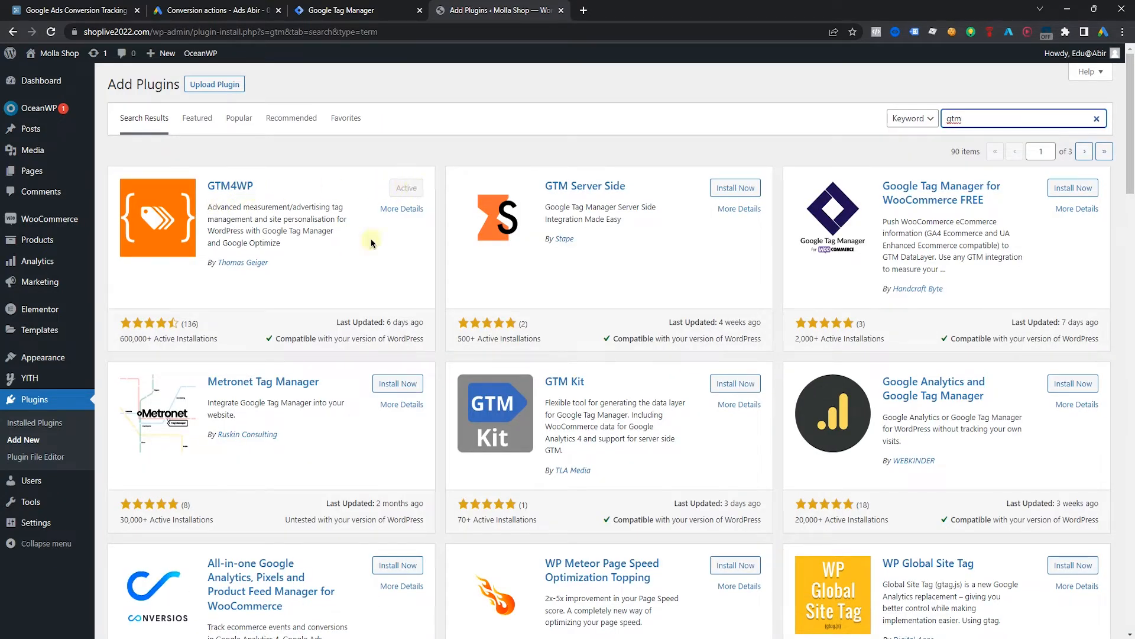
pyautogui.moveTo(44, 521)
pyautogui.click(121, 605)
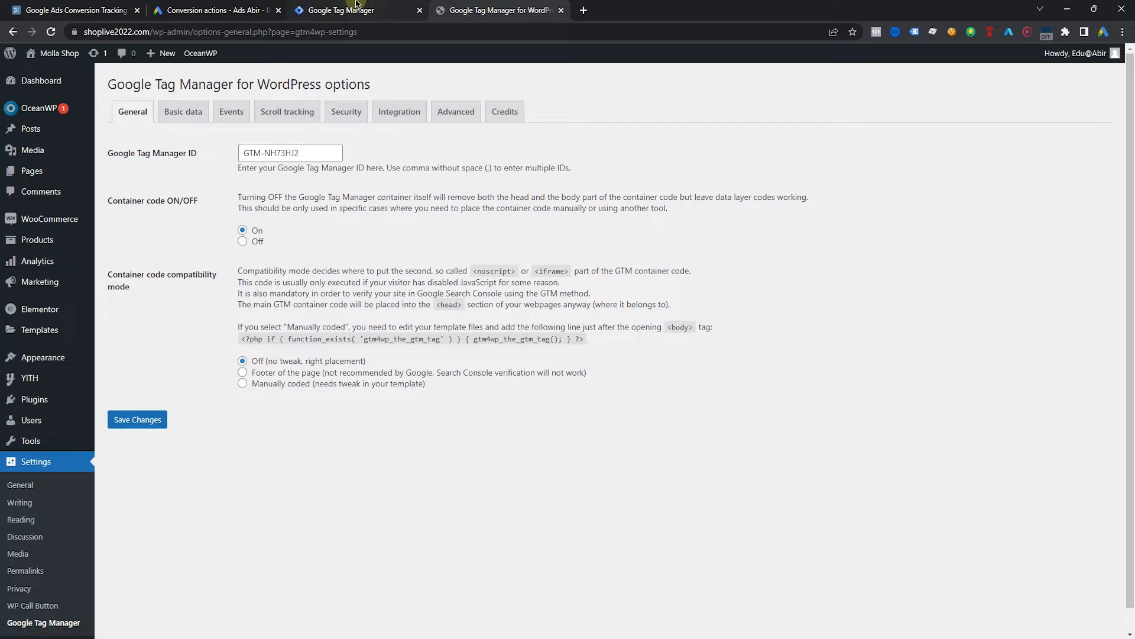
# - Copy the container ID from the head snippet of the installation code in Google Tag Manager
pyautogui.click(341, 11)
pyautogui.click(749, 141)
pyautogui.click(858, 97)
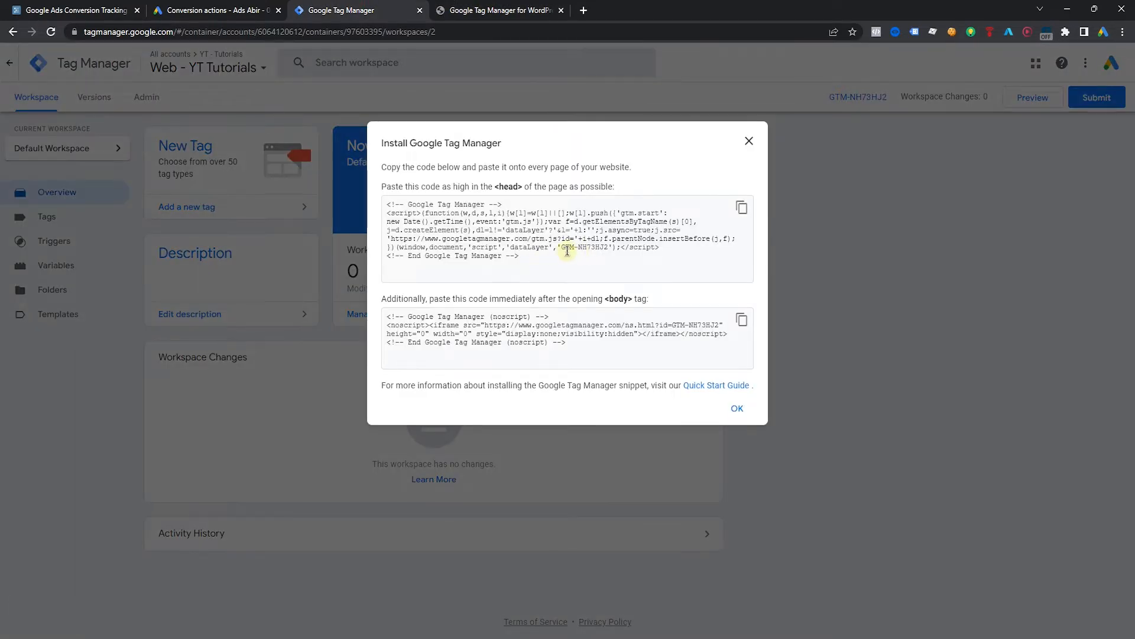
pyautogui.moveTo(562, 247); pyautogui.dragTo(599, 247)
pyautogui.rightClick(609, 247)
pyautogui.click(624, 259)
# - Paste the copied container ID as the Google Tag Manager ID in the WordPress plugin options and save the changes
pyautogui.click(491, 7)
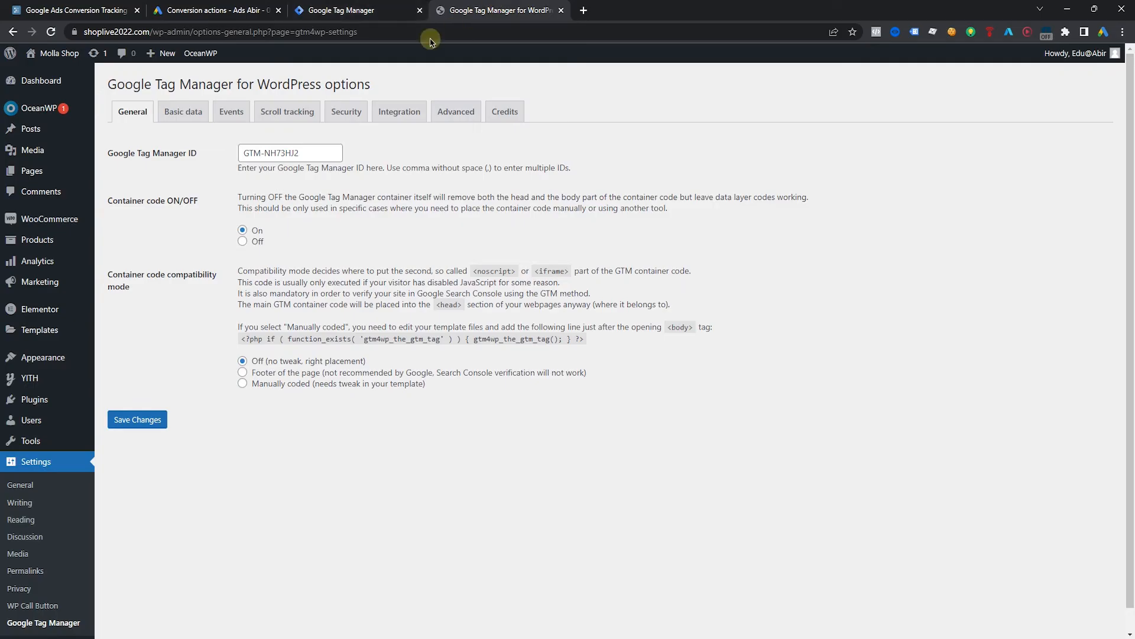
pyautogui.moveTo(184, 155); pyautogui.dragTo(242, 153)
pyautogui.rightClick(262, 153)
pyautogui.click(310, 213)
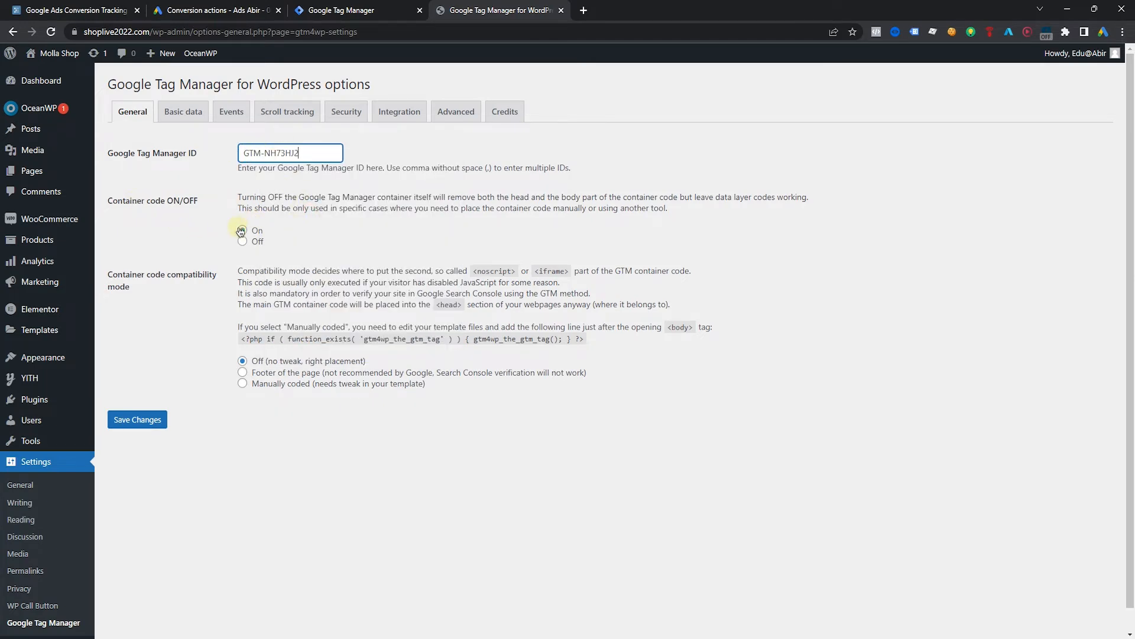
pyautogui.click(123, 420)
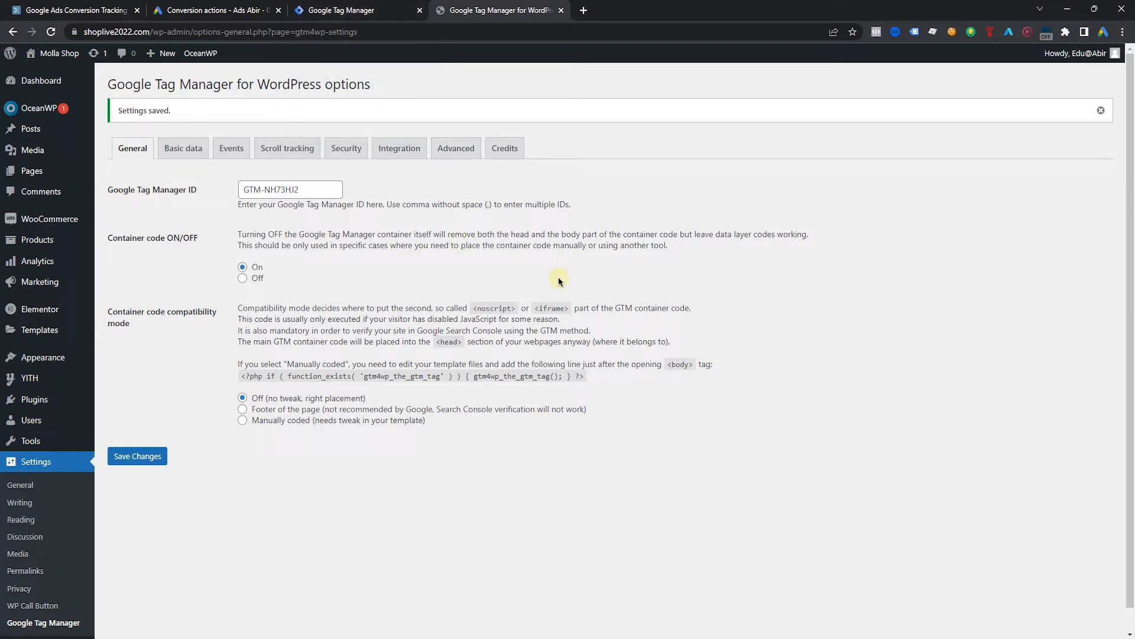
# - Close the installation code in Google Tag Manager and switch to the Google Ads conversions summary
pyautogui.click(343, 8)
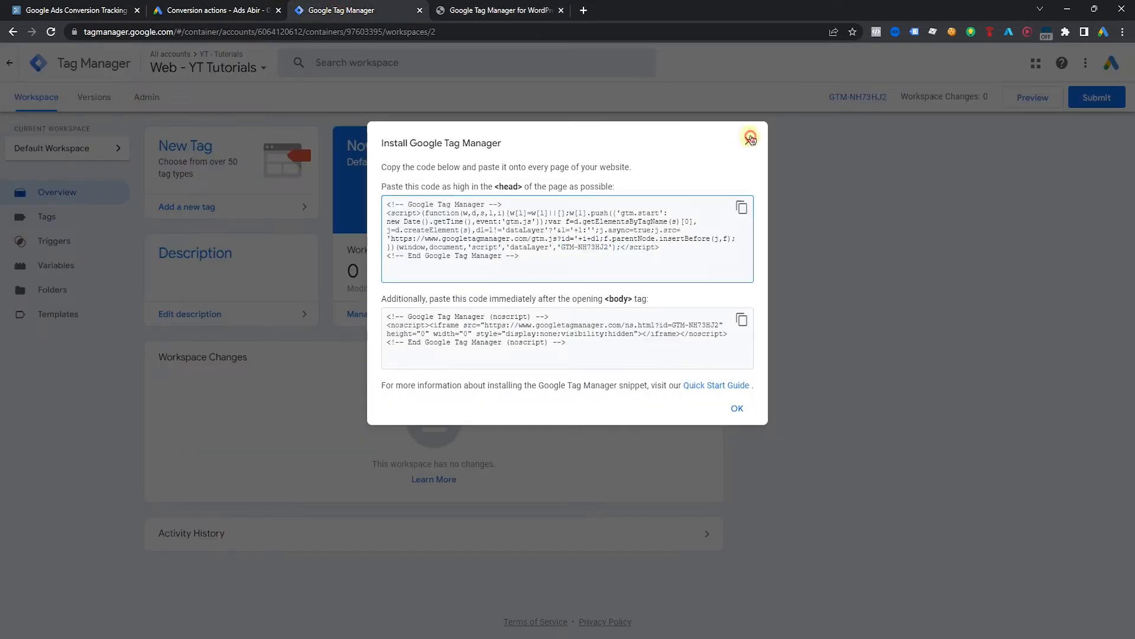
pyautogui.click(749, 138)
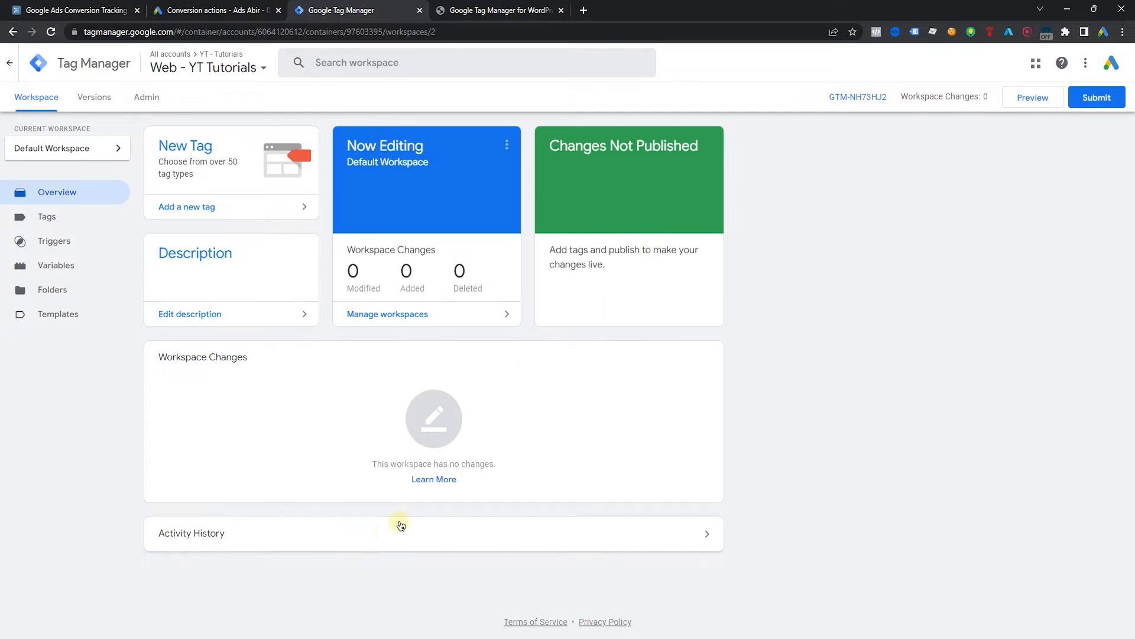
pyautogui.click(214, 5)
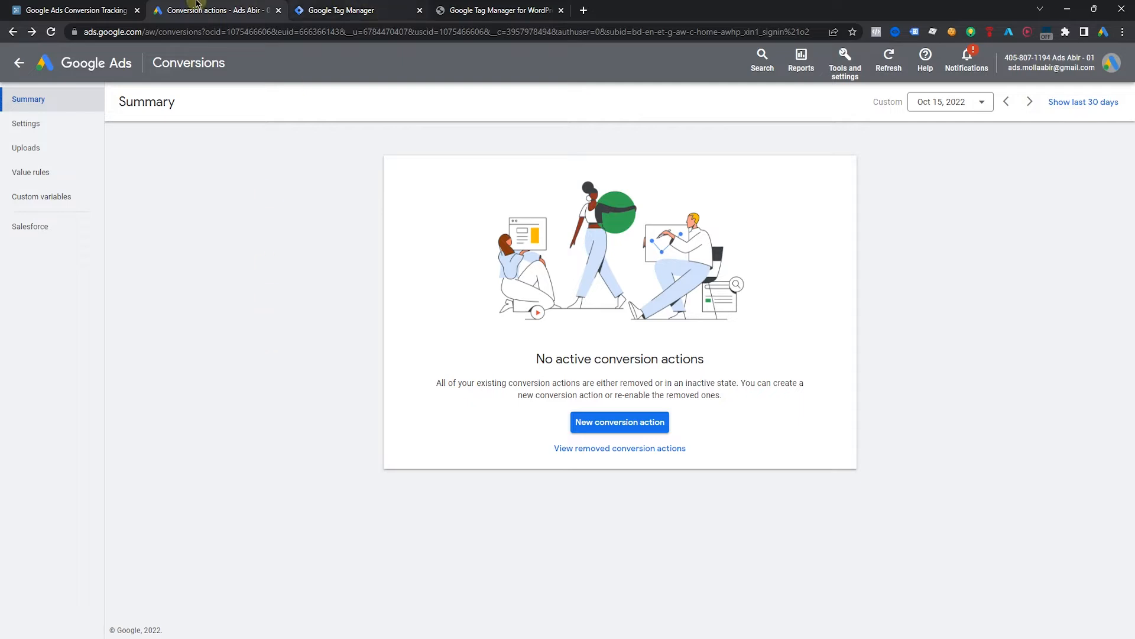
# - Return to the Google Tag Manager for WordPress options and open the WooCommerce integration settings
pyautogui.click(500, 7)
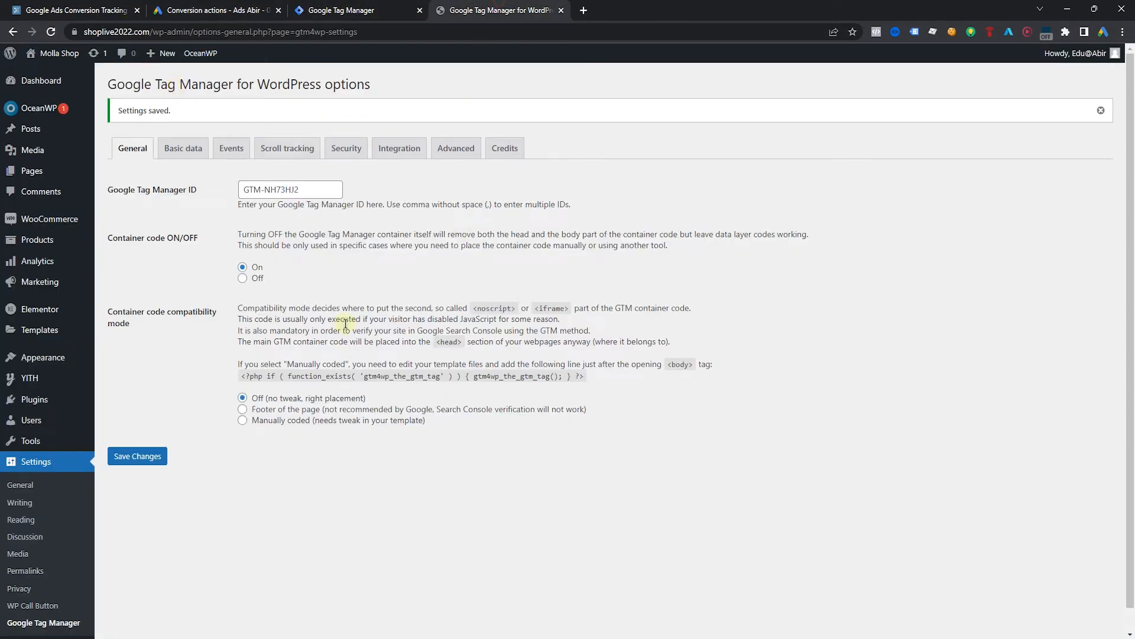
pyautogui.scroll(-1, 83, 451)
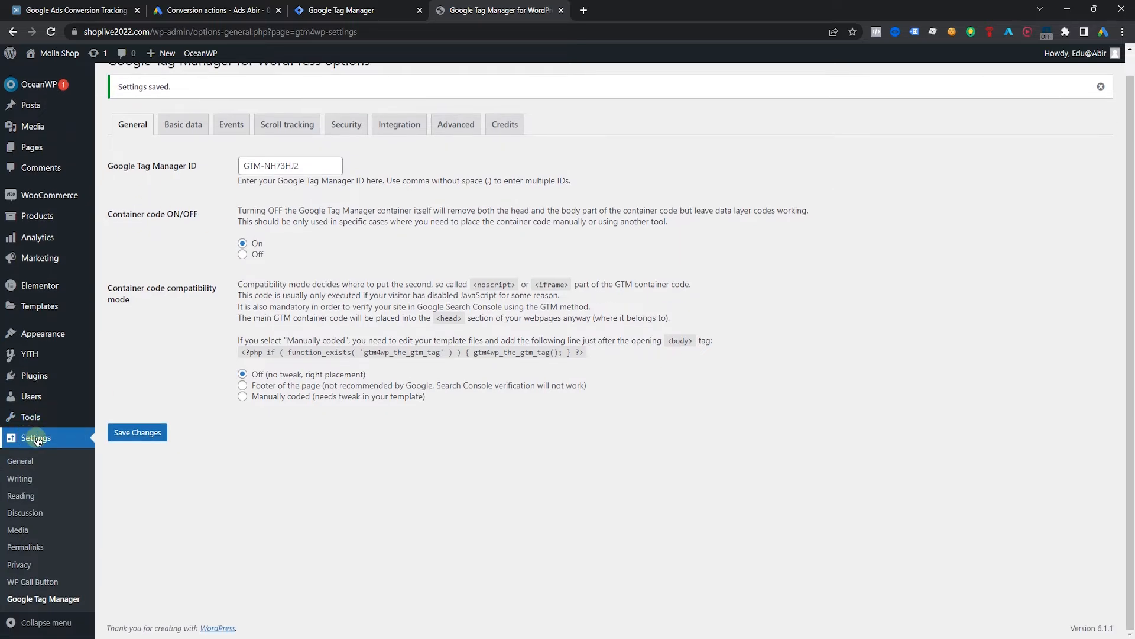
pyautogui.scroll(1, 424, 171)
pyautogui.click(414, 150)
pyautogui.click(453, 148)
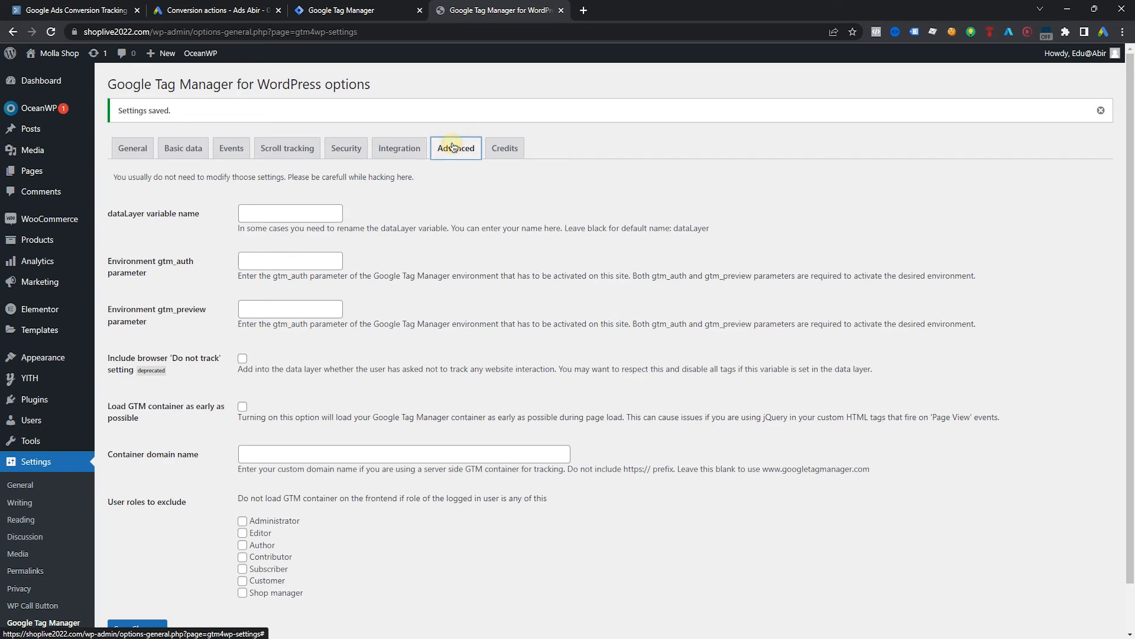
pyautogui.click(422, 150)
pyautogui.click(218, 179)
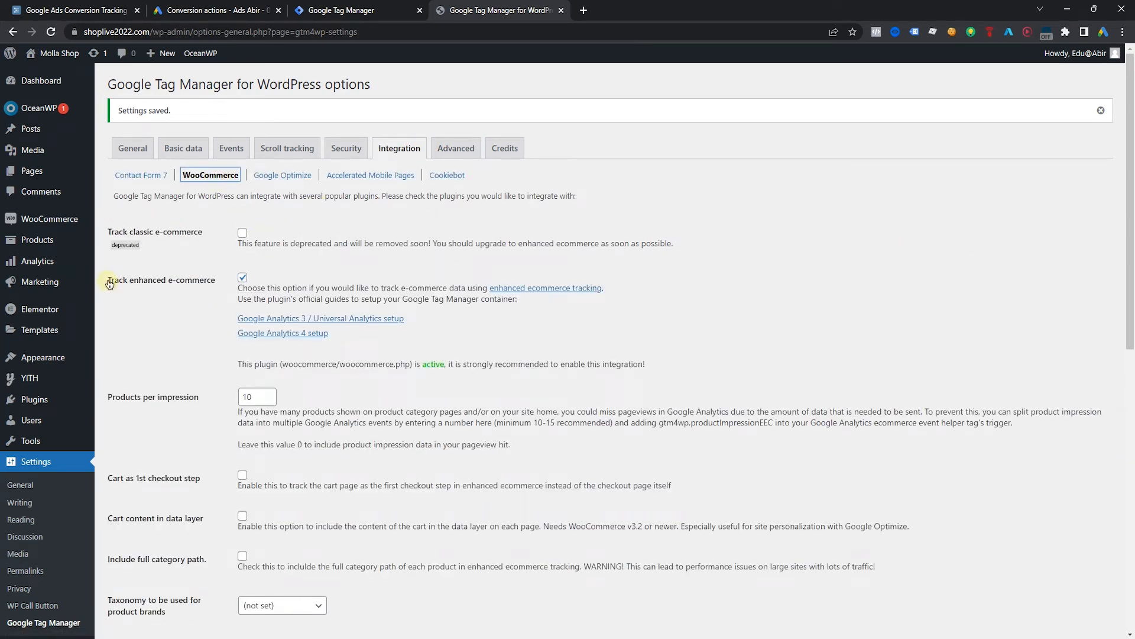
# - Review the enabled Track enhanced e-commerce option and save the WooCommerce integration settings
pyautogui.moveTo(106, 281); pyautogui.dragTo(220, 279)
pyautogui.click(293, 262)
pyautogui.scroll(-14, 510, 280)
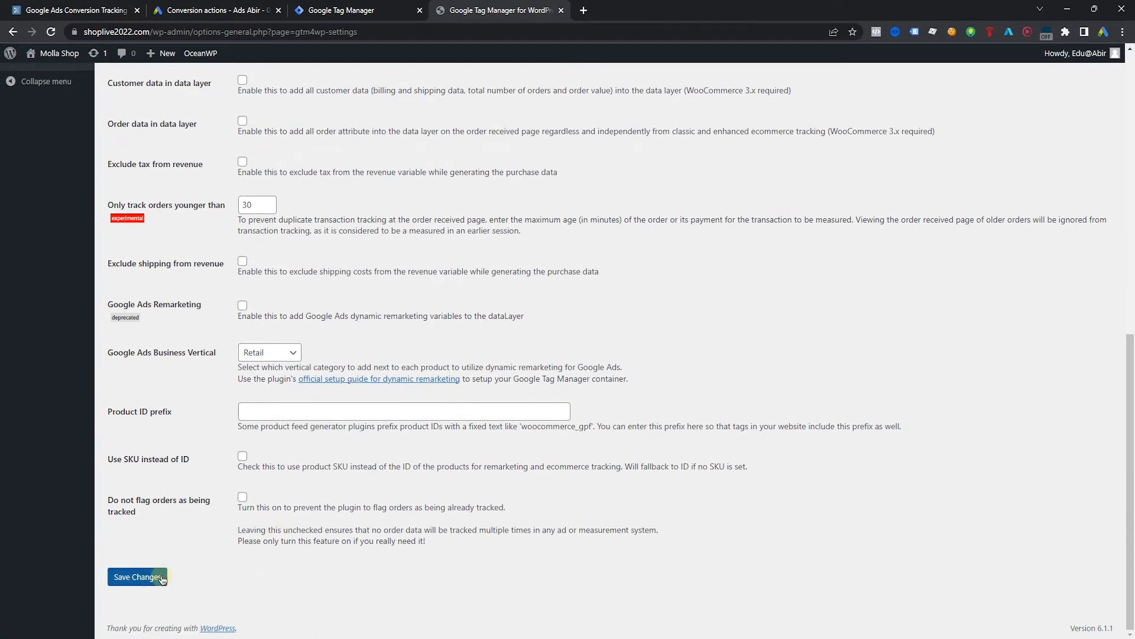
pyautogui.click(157, 577)
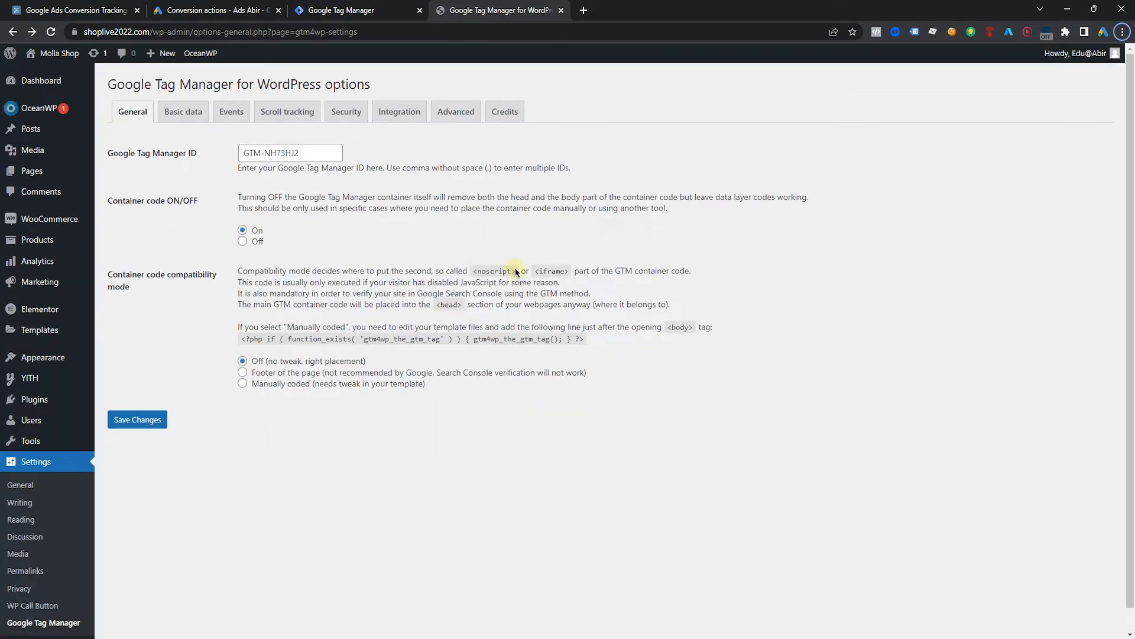
# - Open the Molla Shop storefront from the WordPress admin
pyautogui.click(372, 5)
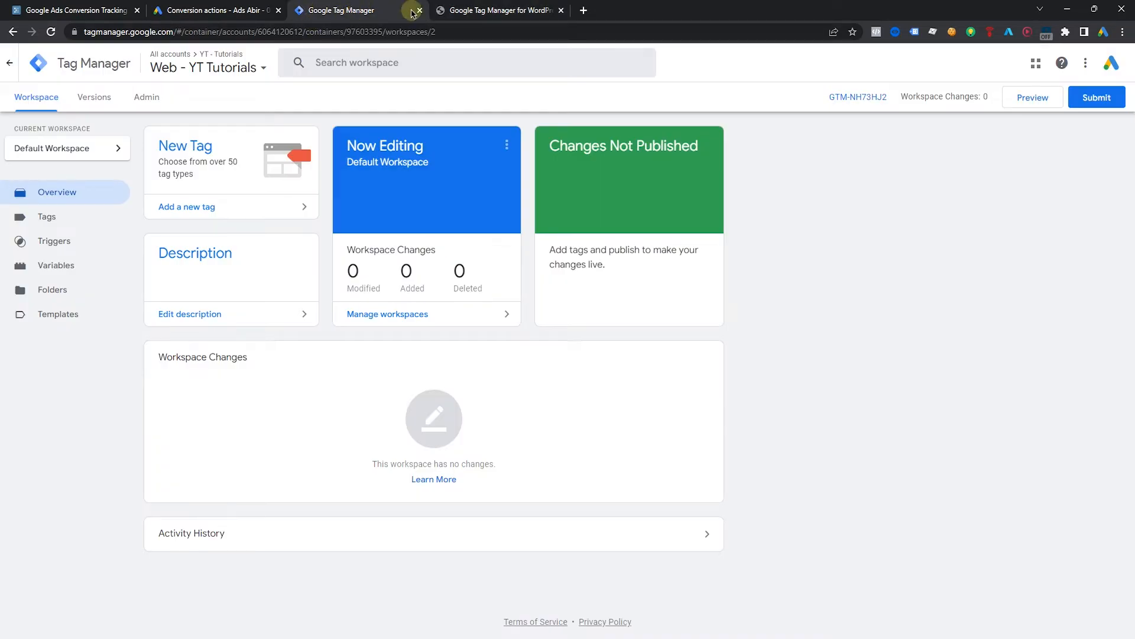
pyautogui.click(467, 10)
pyautogui.moveTo(65, 53)
pyautogui.click(54, 78)
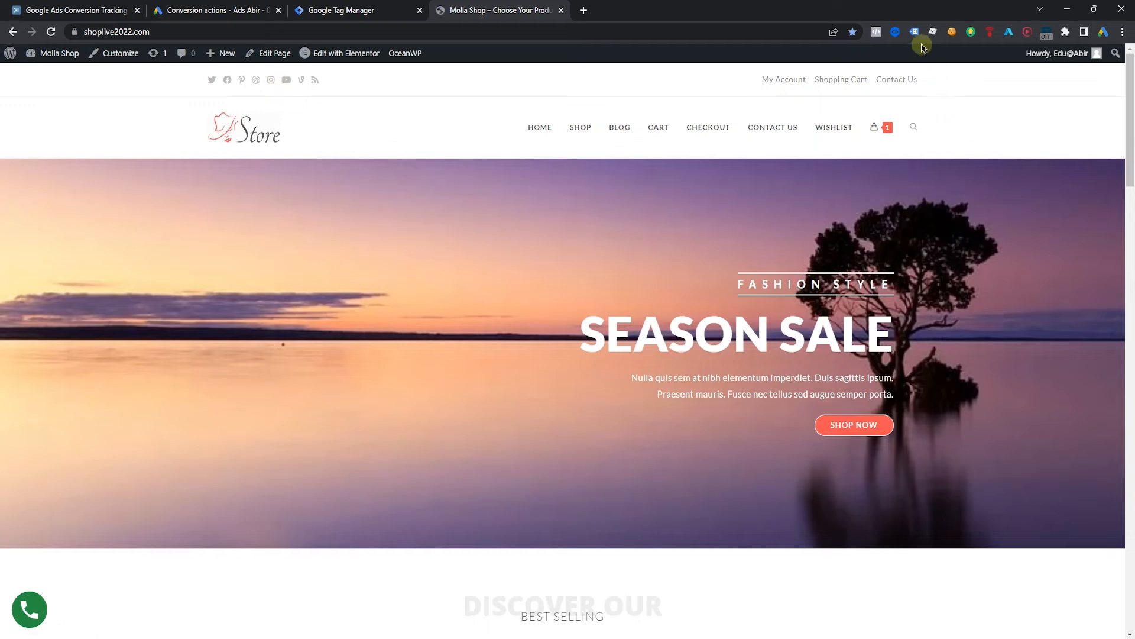
# - Enable Tag Assistant Legacy on the storefront, reload the page and check the tag analysis result
pyautogui.click(915, 32)
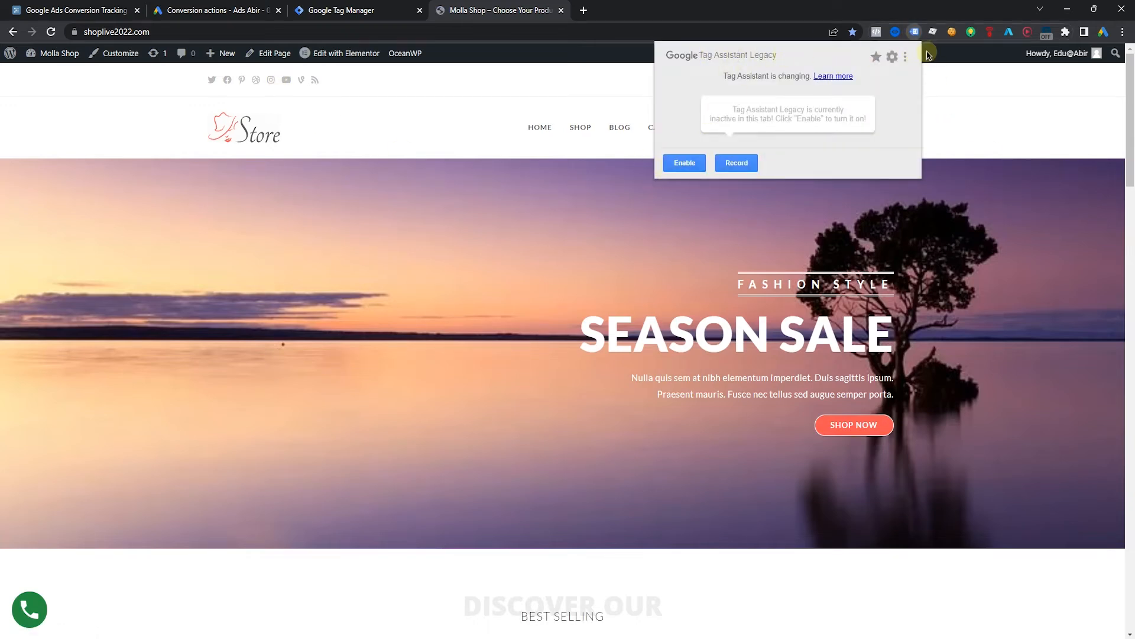
pyautogui.click(682, 163)
pyautogui.click(50, 32)
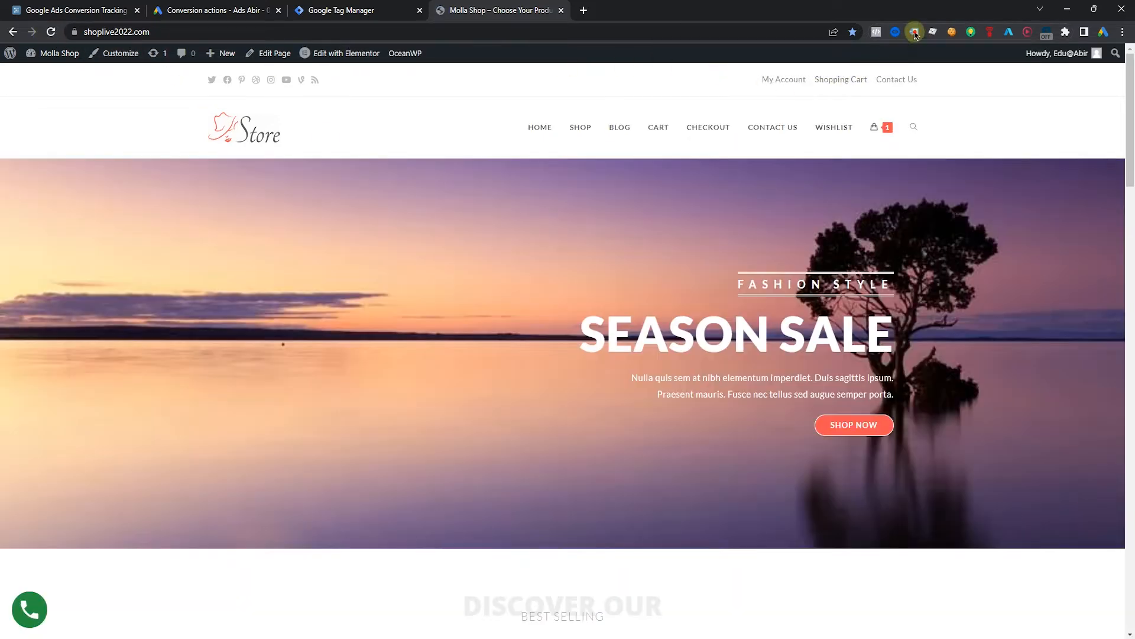
pyautogui.click(914, 31)
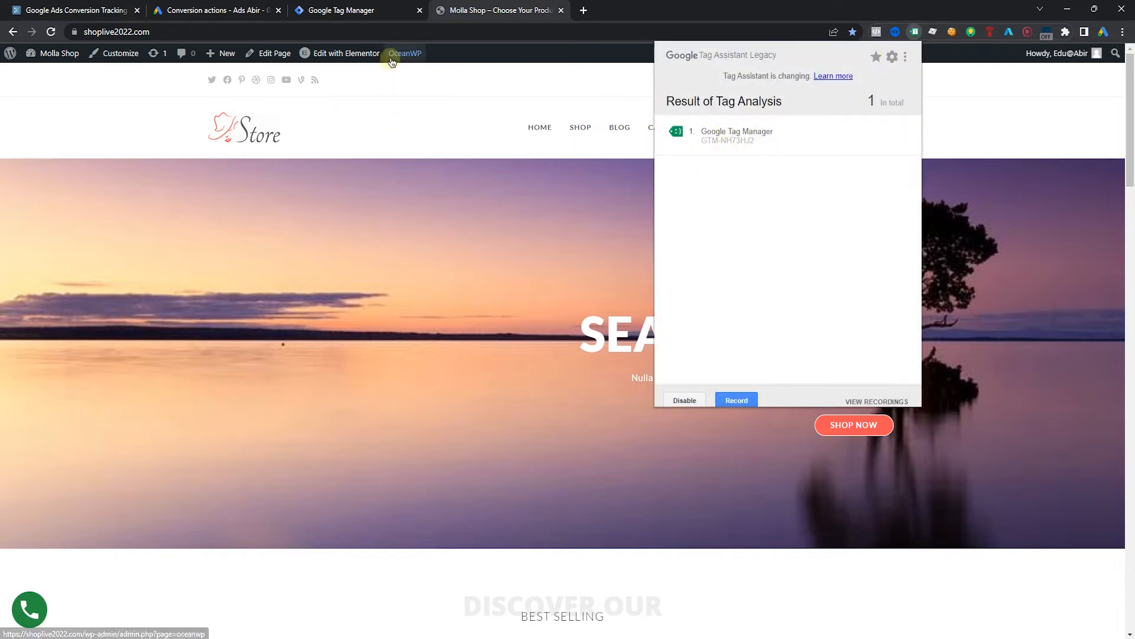
pyautogui.click(379, 350)
# - Switch to Google Tag Manager and start a new user-defined variable of type Data Layer Variable
pyautogui.click(341, 5)
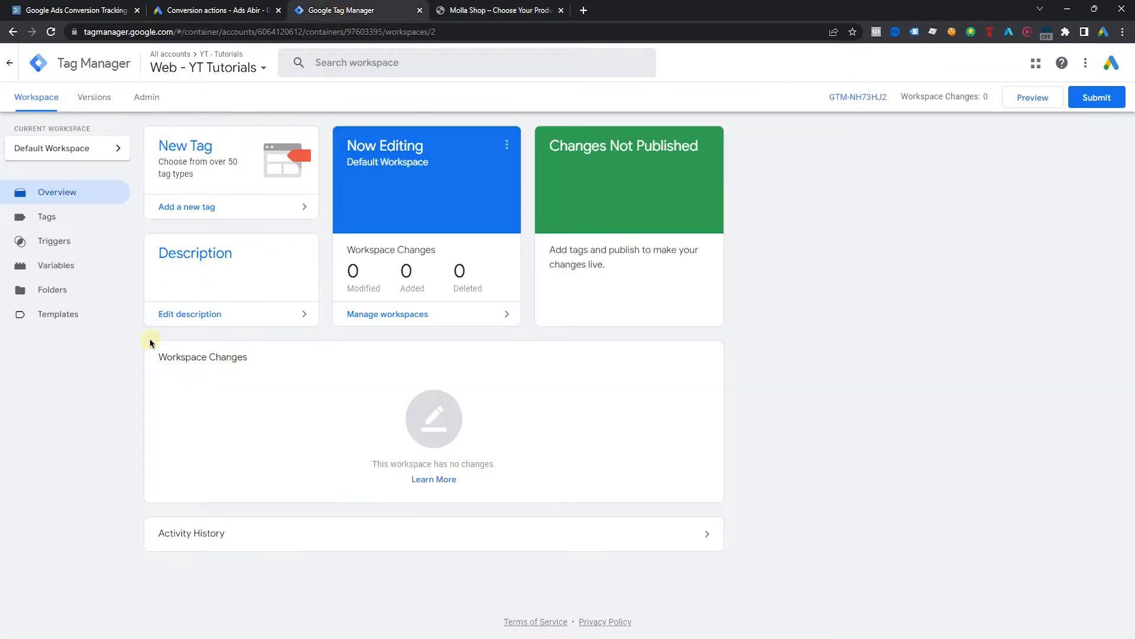
pyautogui.click(58, 217)
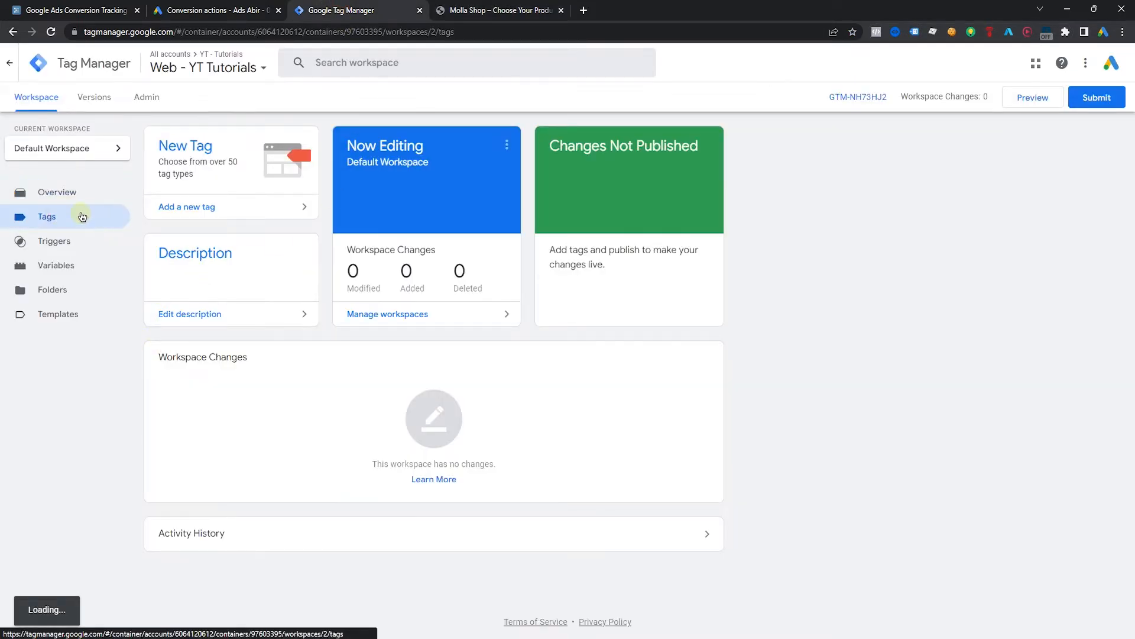
pyautogui.click(75, 196)
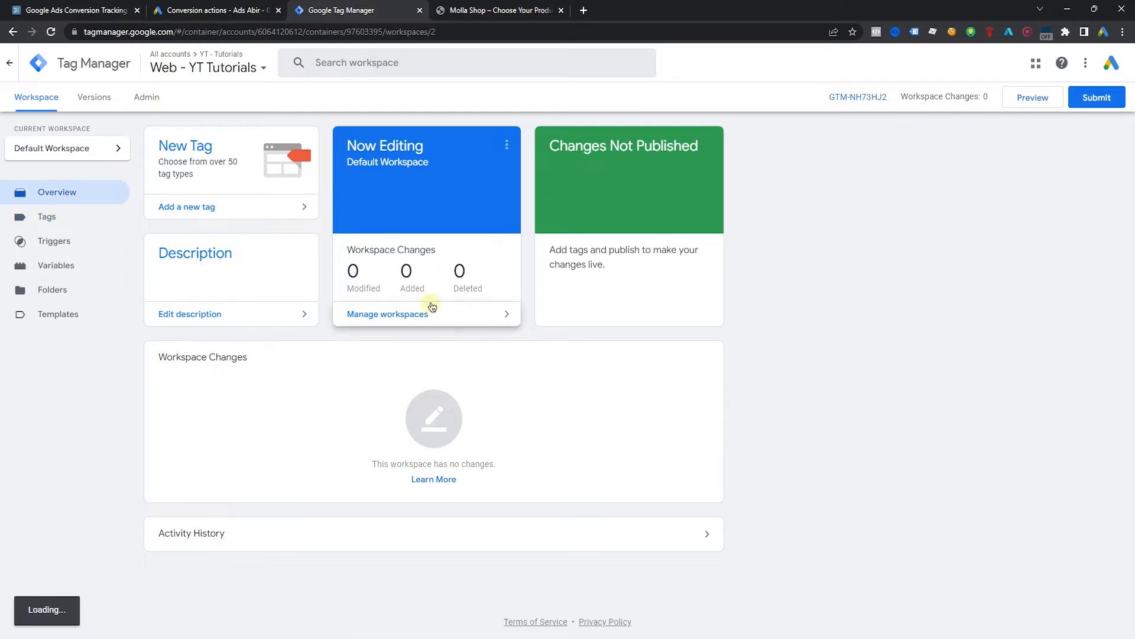
pyautogui.click(83, 265)
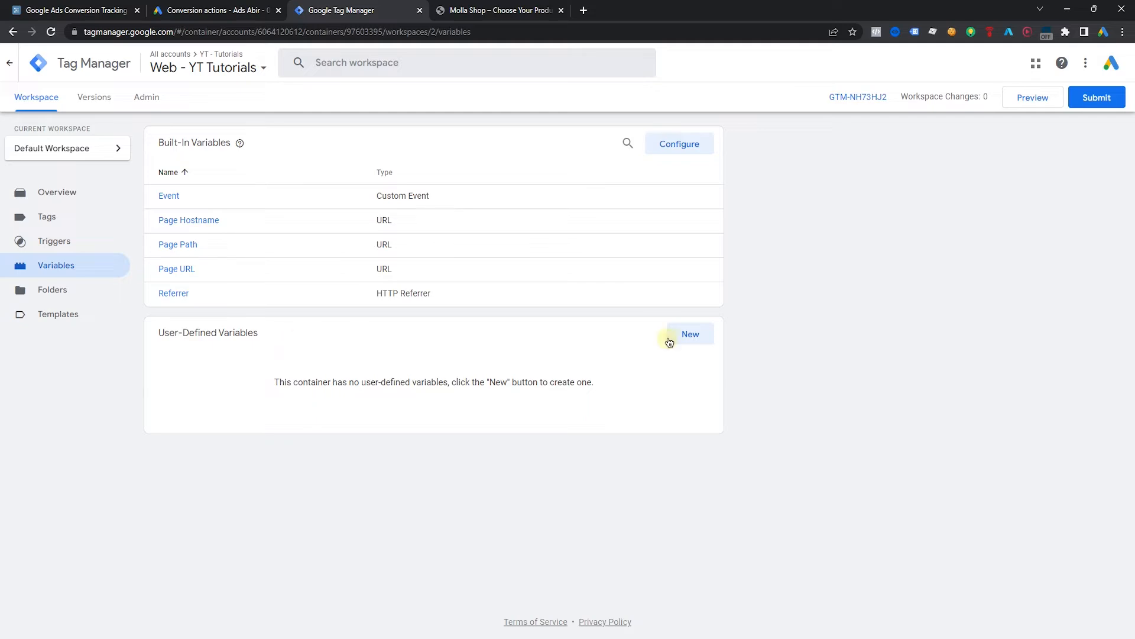
pyautogui.click(690, 341)
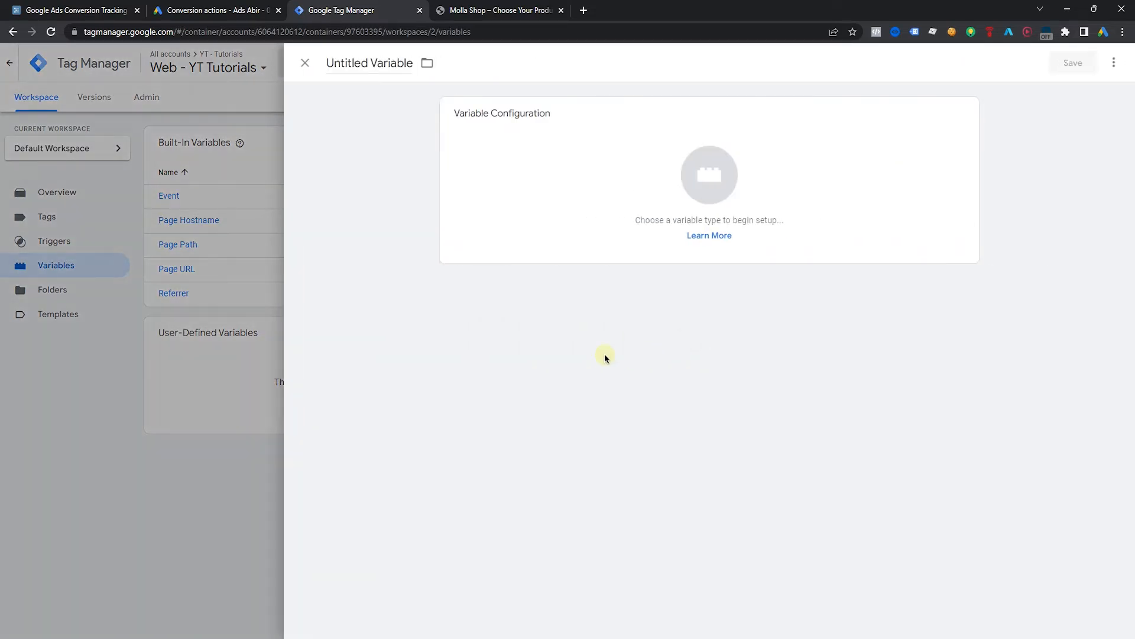
pyautogui.click(624, 202)
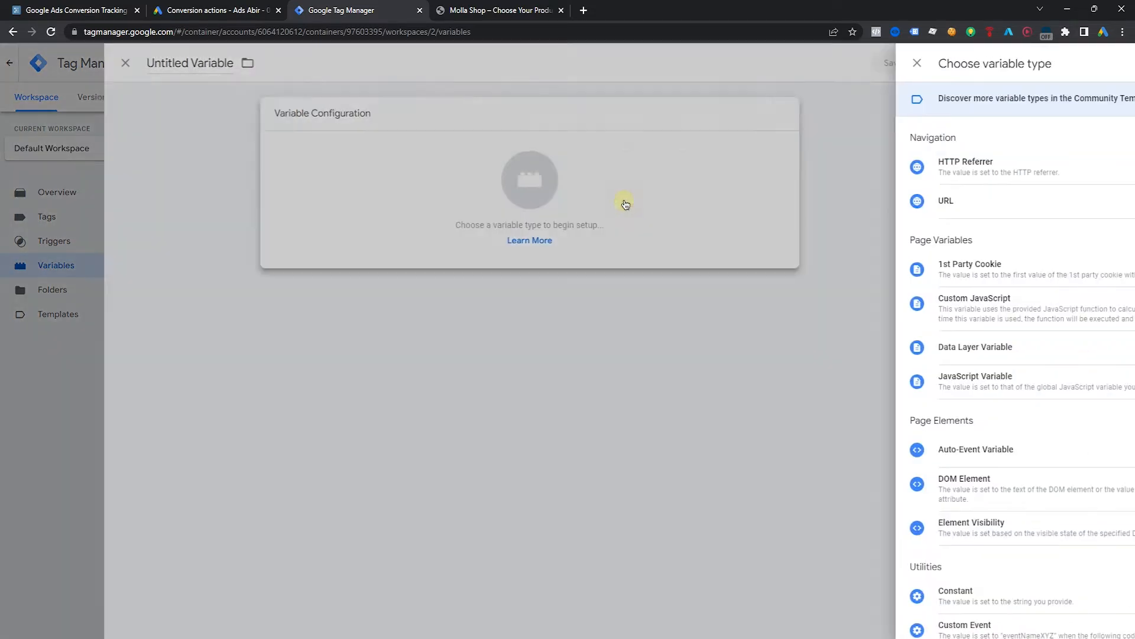
pyautogui.scroll(-1, 948, 249)
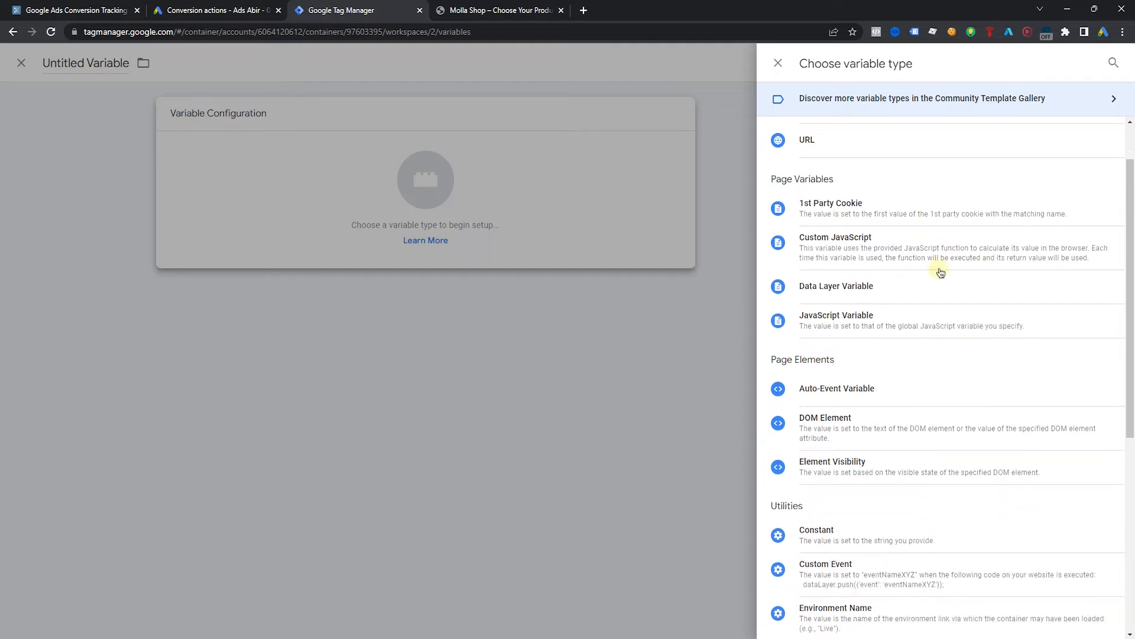
pyautogui.click(821, 287)
pyautogui.click(512, 236)
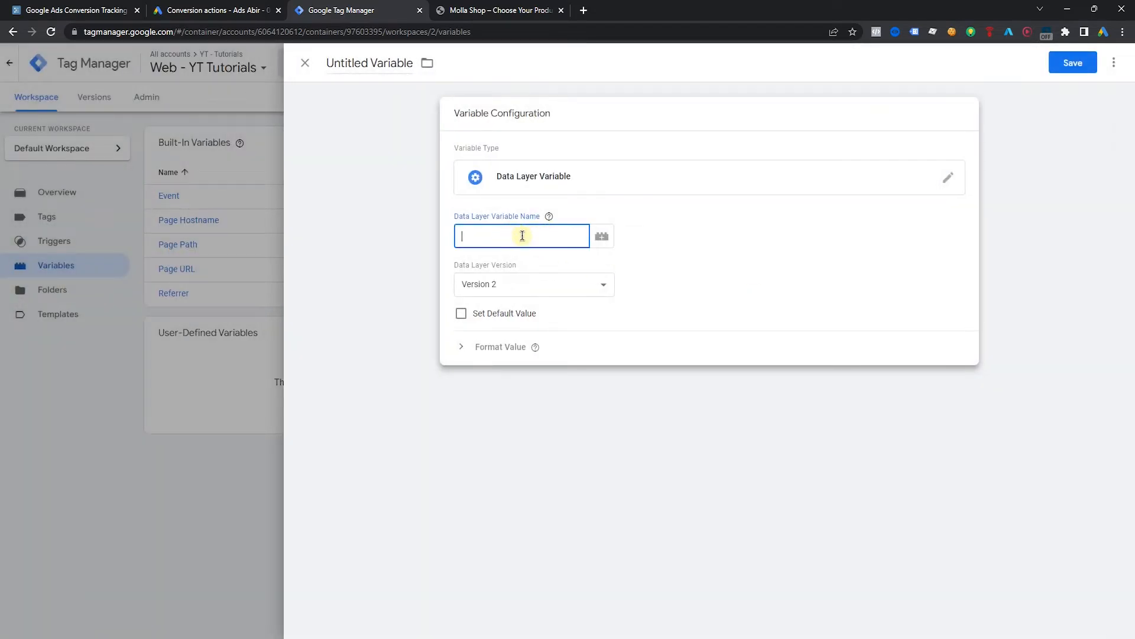
# - Copy the Revenue entry ecommerce.value from the WorkFlowy notes
pyautogui.click(89, 10)
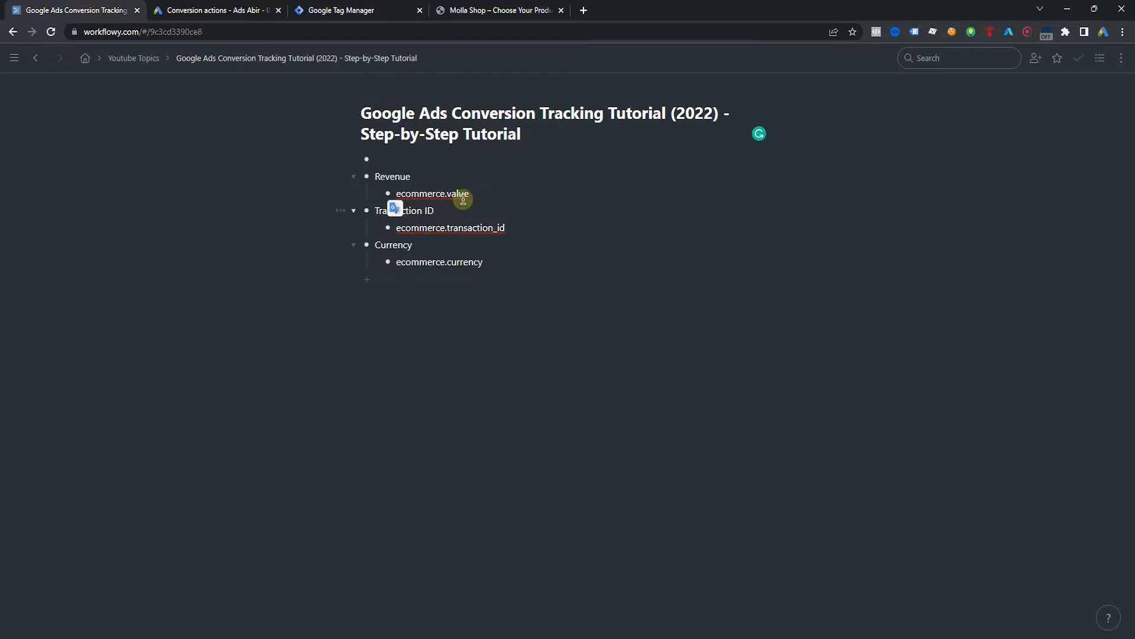
pyautogui.click(483, 190)
pyautogui.moveTo(395, 192); pyautogui.dragTo(471, 192)
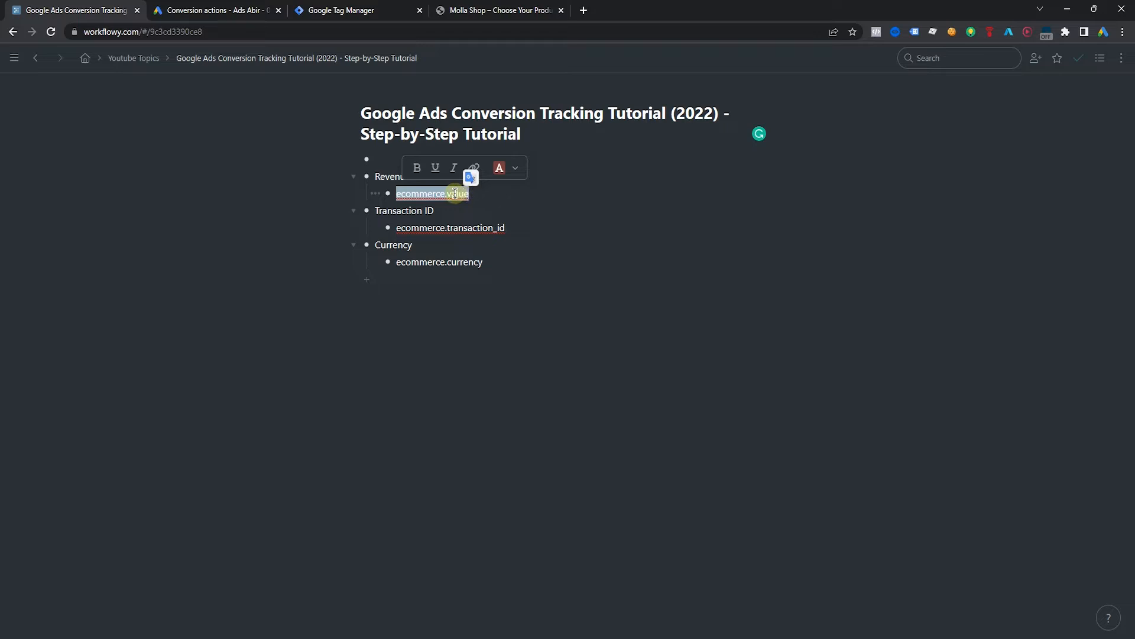
pyautogui.rightClick(455, 193)
pyautogui.click(489, 300)
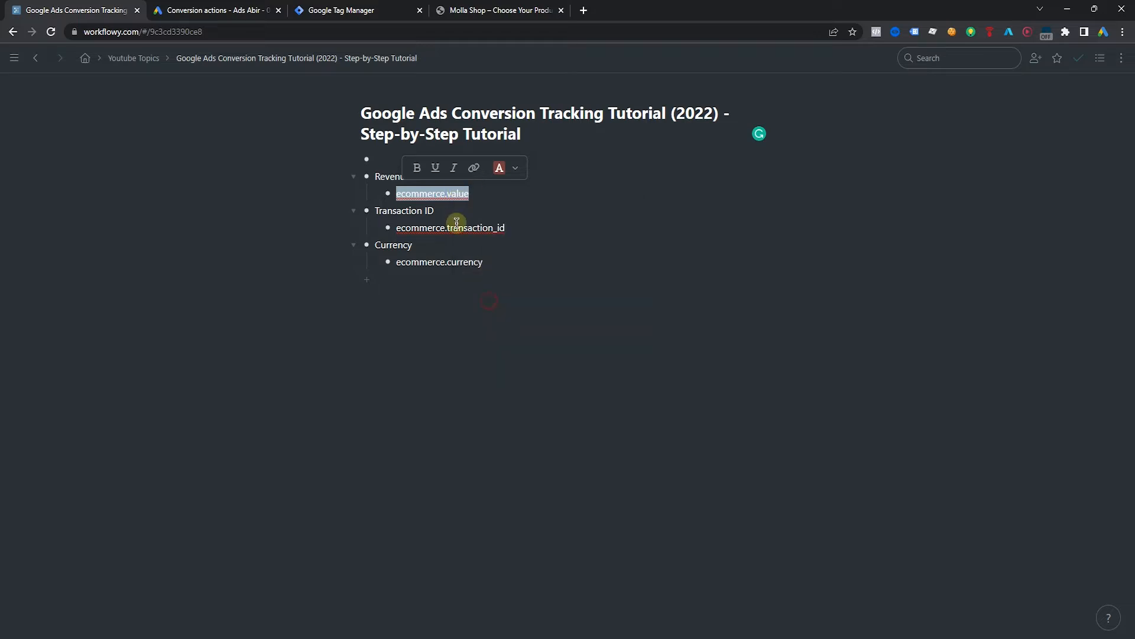
# - Return to Google Tag Manager and paste ecommerce.value as the Data Layer Variable Name
pyautogui.click(467, 9)
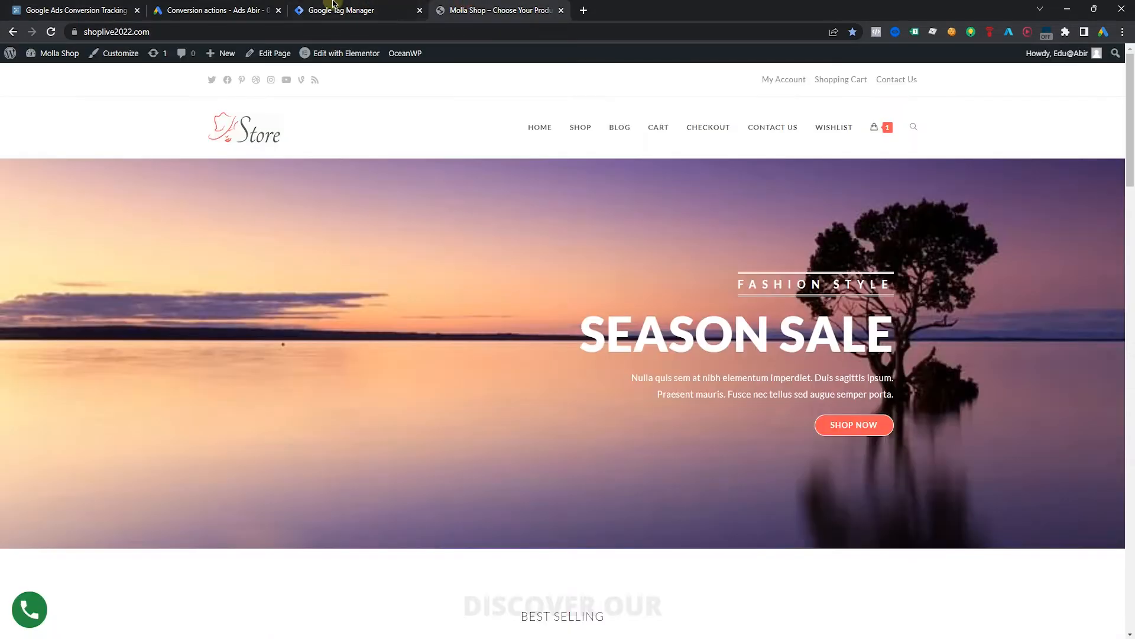
pyautogui.click(225, 10)
pyautogui.click(335, 11)
pyautogui.hotkey('ctrl', 'v')
# - Name the variable "dlv - purchase value" and save it
pyautogui.click(360, 65)
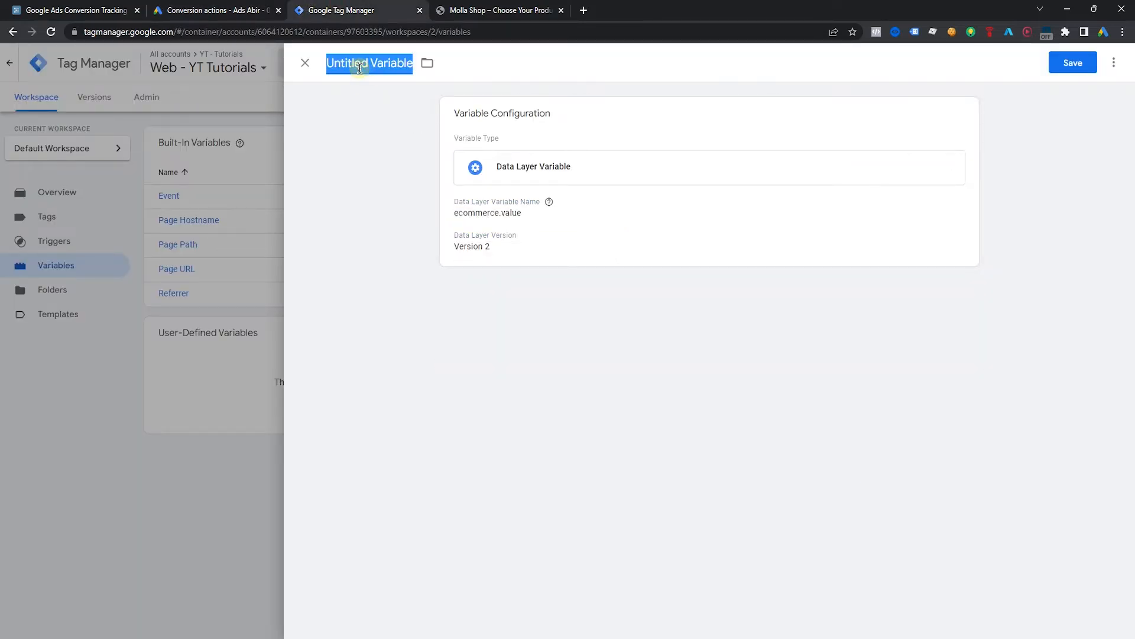
pyautogui.write('dlv - purchase value')
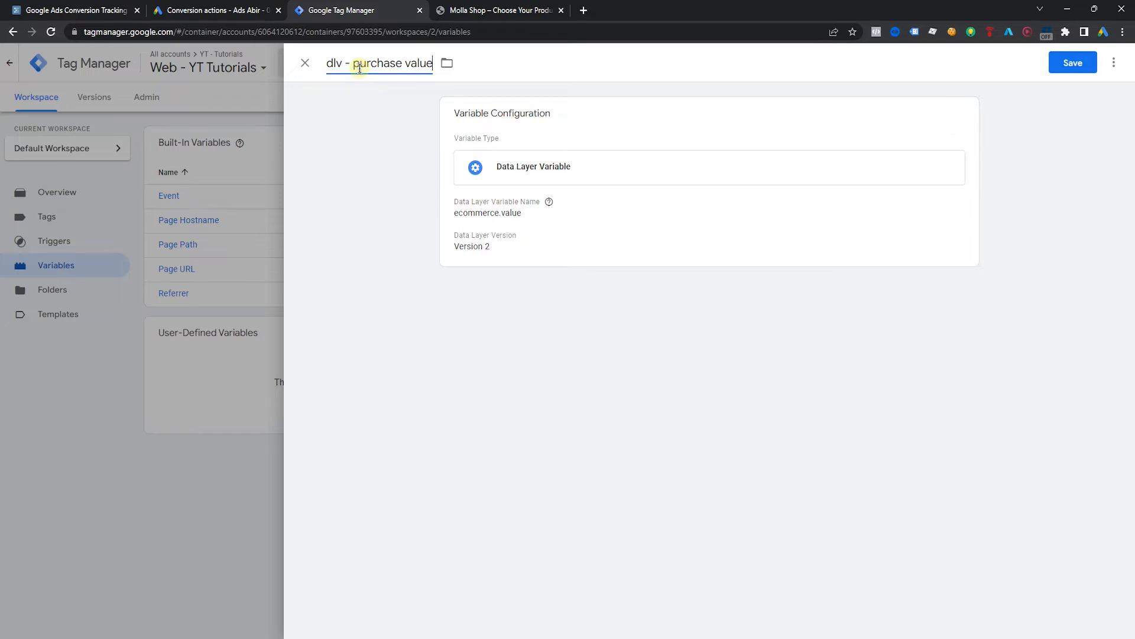
pyautogui.moveTo(355, 63); pyautogui.dragTo(443, 62)
pyautogui.click(348, 120)
pyautogui.click(1088, 63)
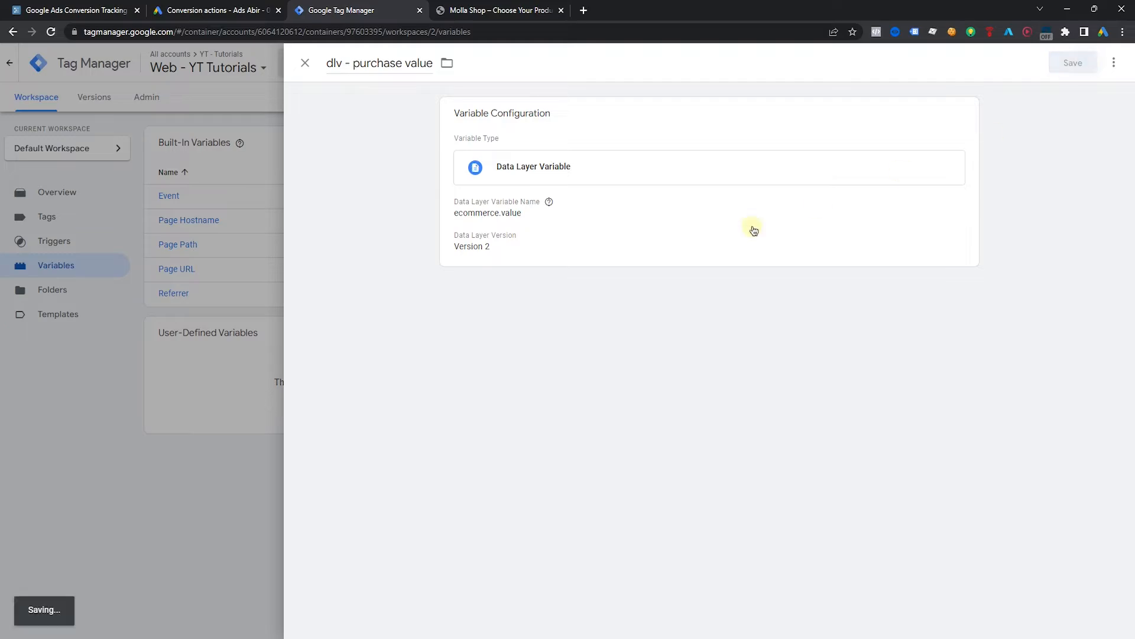
# - Copy the Transaction ID entry ecommerce.transaction_id from the WorkFlowy notes
pyautogui.click(108, 4)
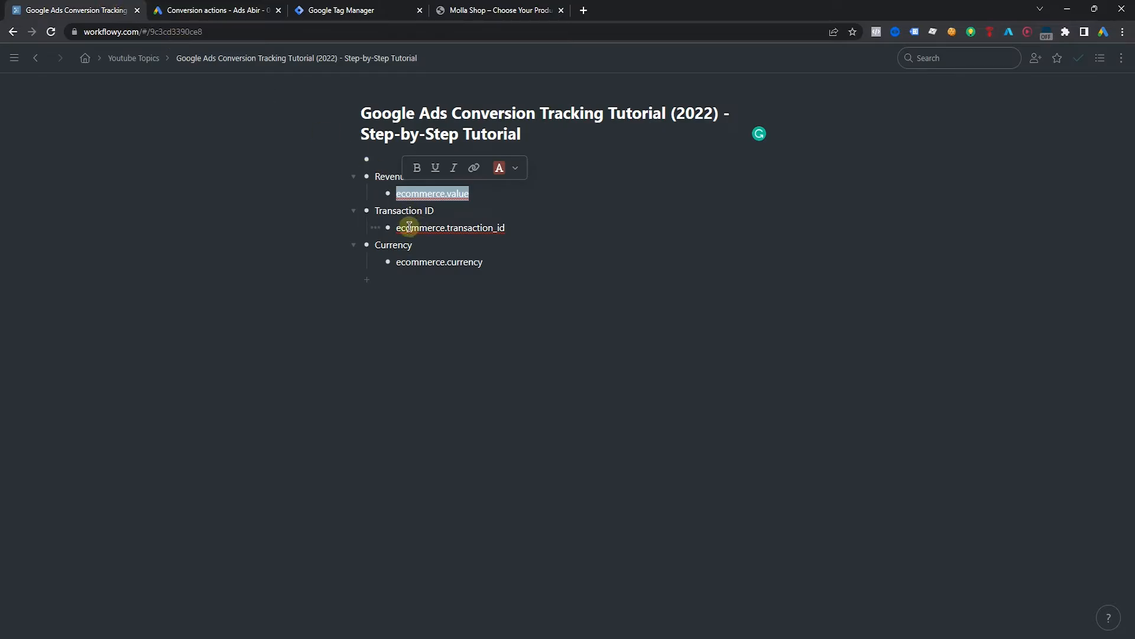
pyautogui.moveTo(400, 227); pyautogui.dragTo(505, 227)
pyautogui.rightClick(514, 236)
pyautogui.click(537, 323)
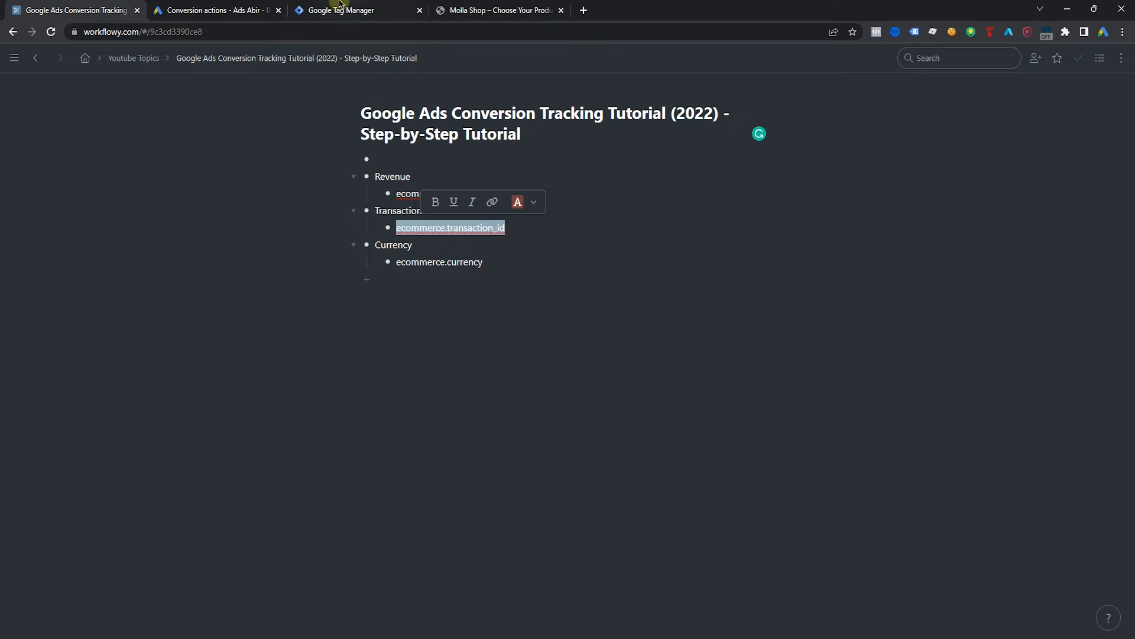
# - Add a new Data Layer Variable in Google Tag Manager with ecommerce.transaction_id as its Data Layer Variable Name
pyautogui.click(340, 8)
pyautogui.click(691, 334)
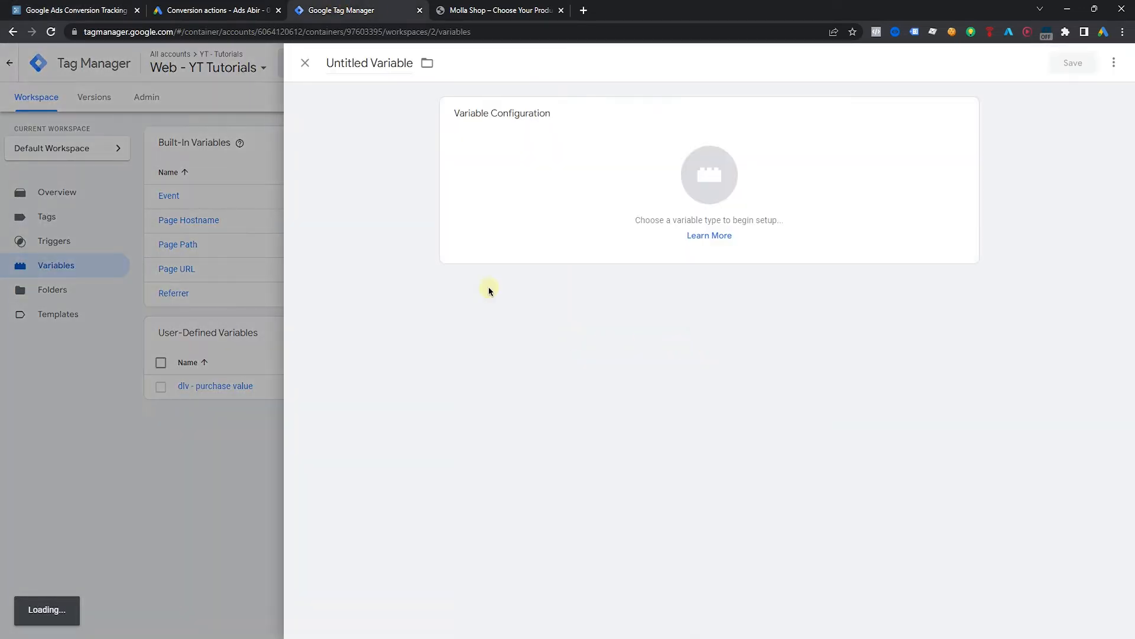
pyautogui.click(514, 132)
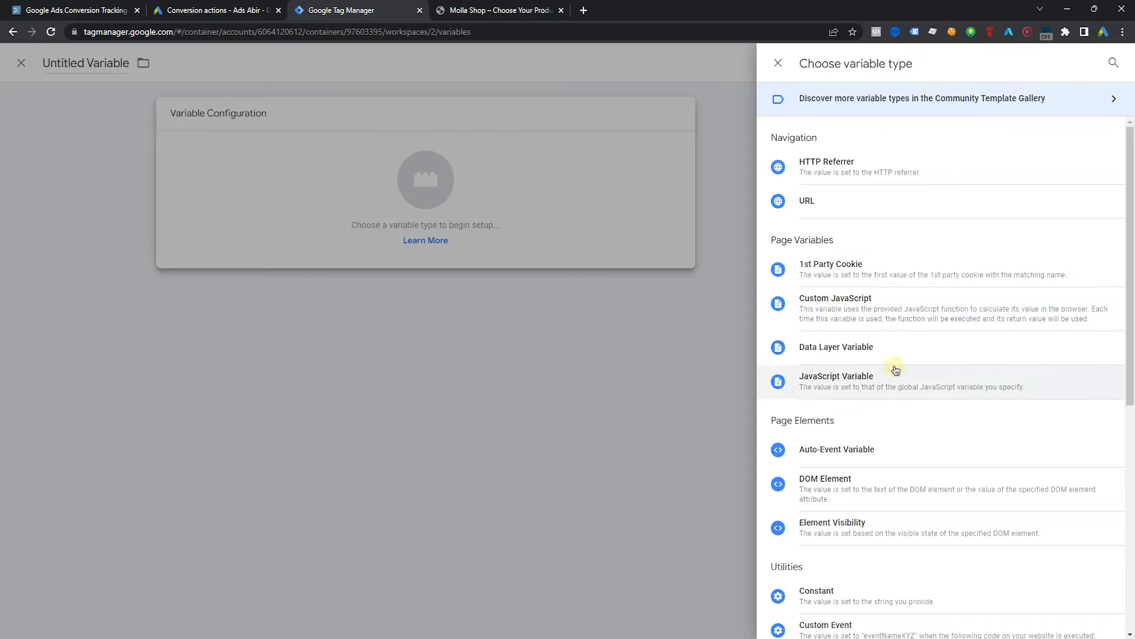
pyautogui.scroll(-1, 894, 304)
pyautogui.click(869, 292)
pyautogui.click(524, 235)
pyautogui.hotkey('ctrl', 'v')
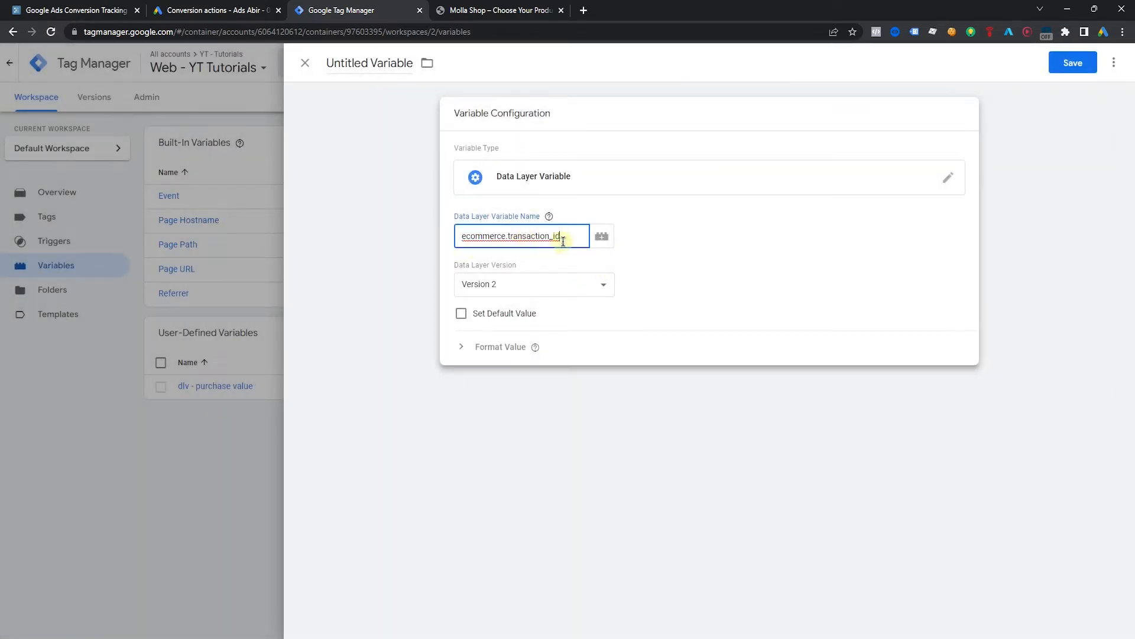
pyautogui.click(692, 244)
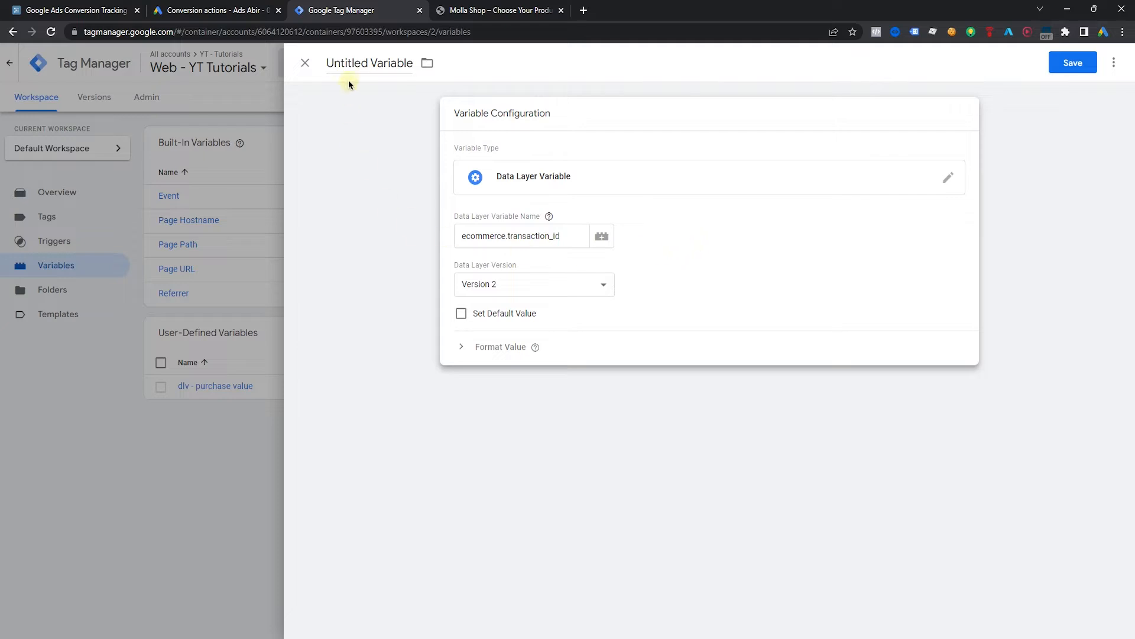
# - Name the variable "dlv - transaction id" and save it
pyautogui.click(355, 62)
pyautogui.write('dlv - transaction id')
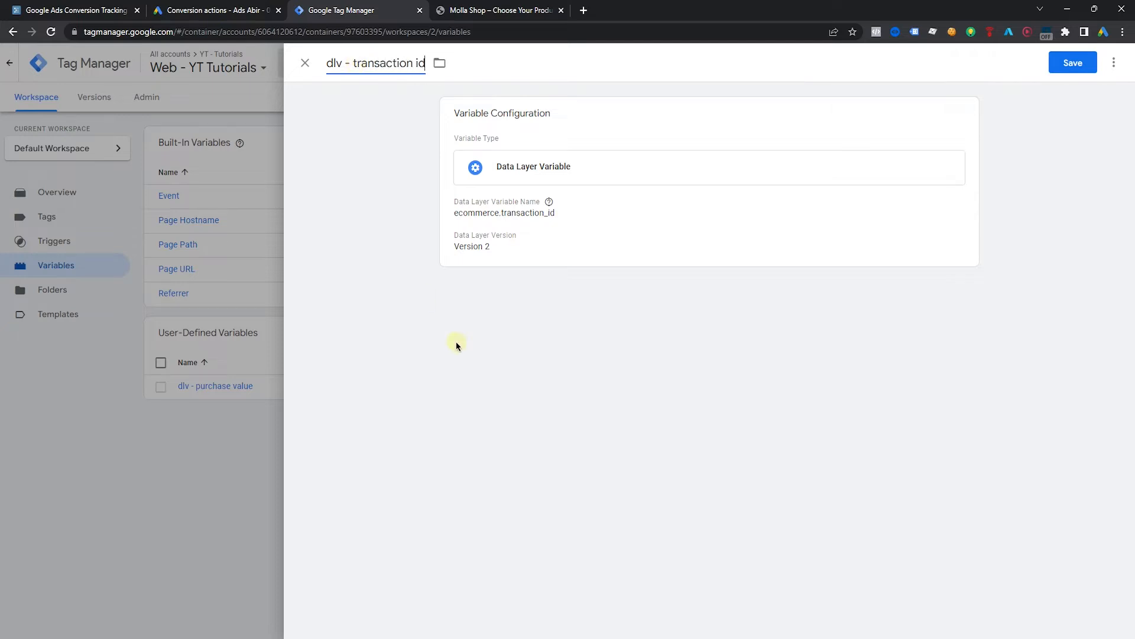
pyautogui.click(1072, 63)
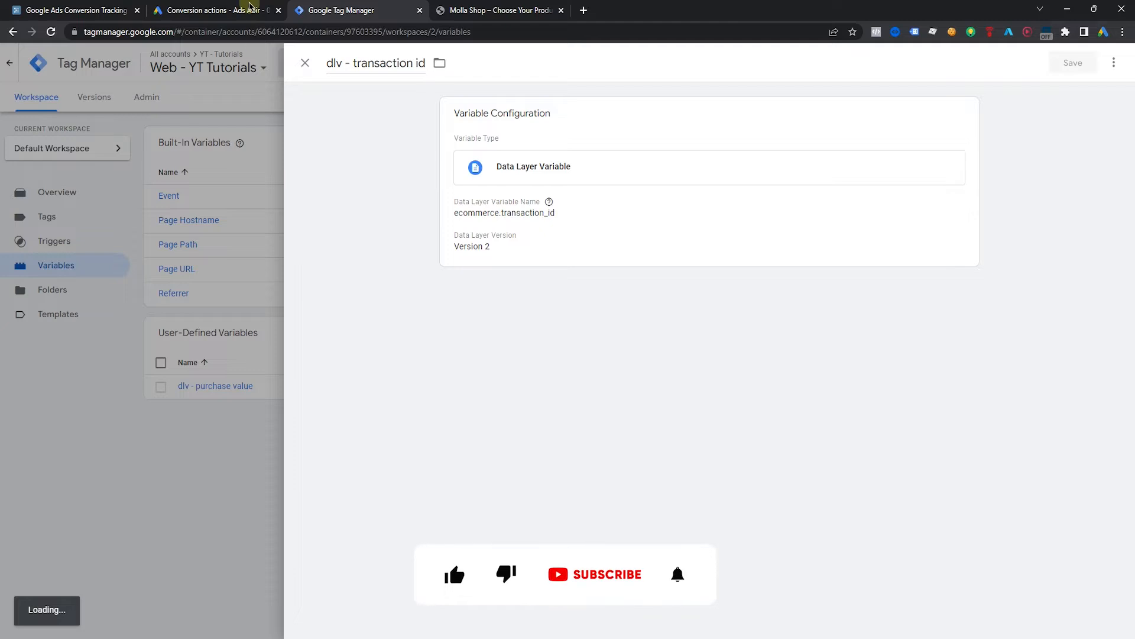
# - Select the Currency entry ecommerce.currency in the WorkFlowy notes and return to the Google Tag Manager variables
pyautogui.click(236, 10)
pyautogui.click(117, 6)
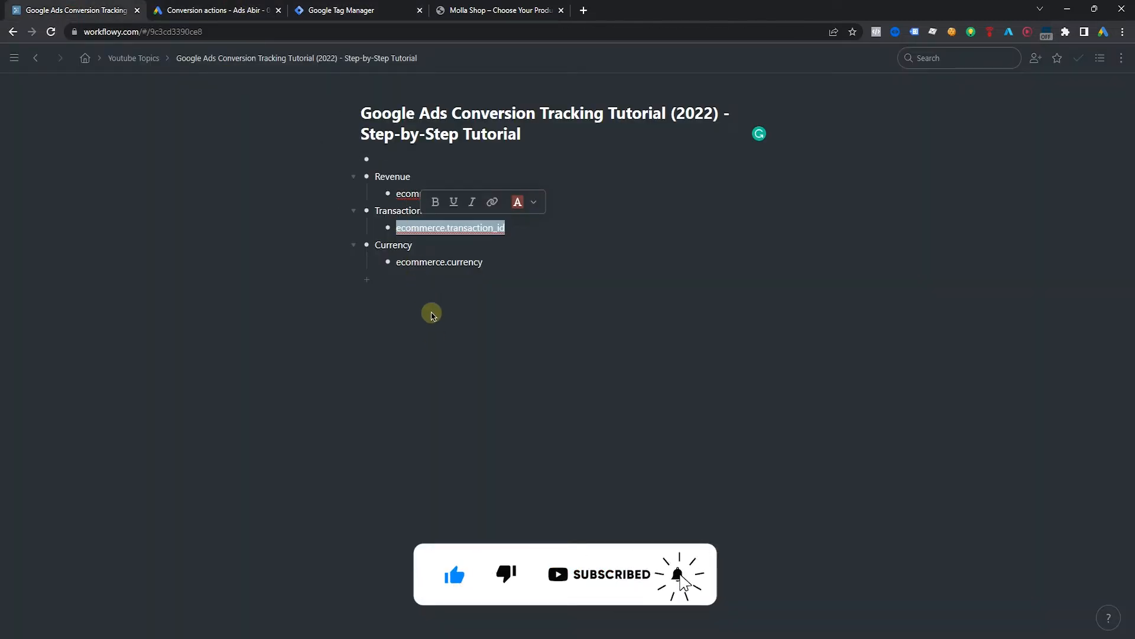
pyautogui.click(441, 249)
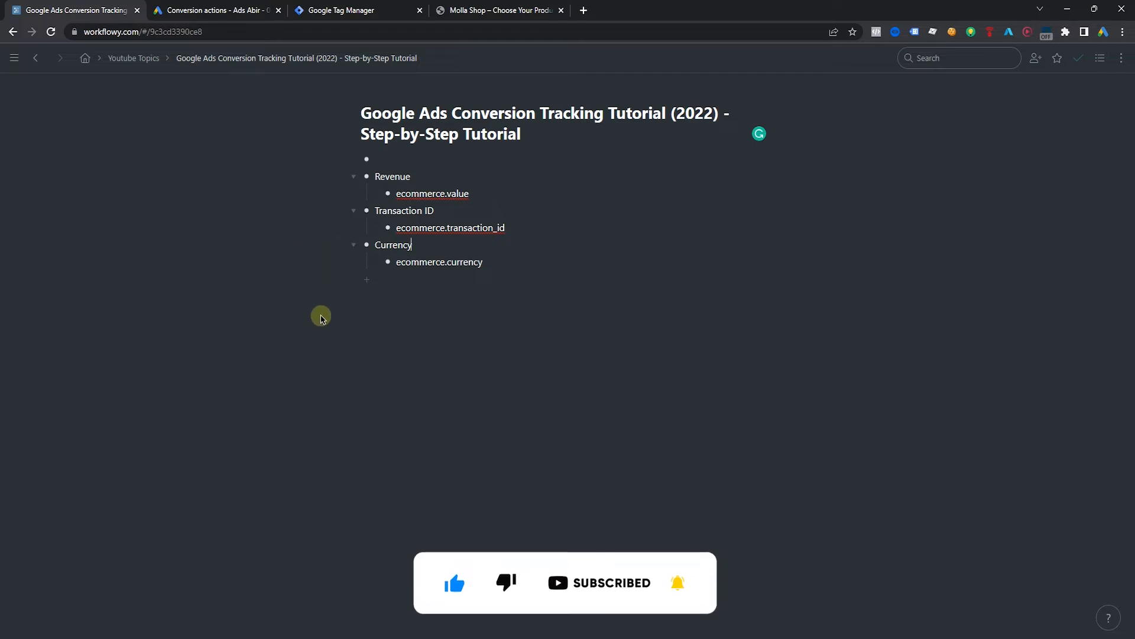
pyautogui.doubleClick(391, 244)
pyautogui.click(485, 262)
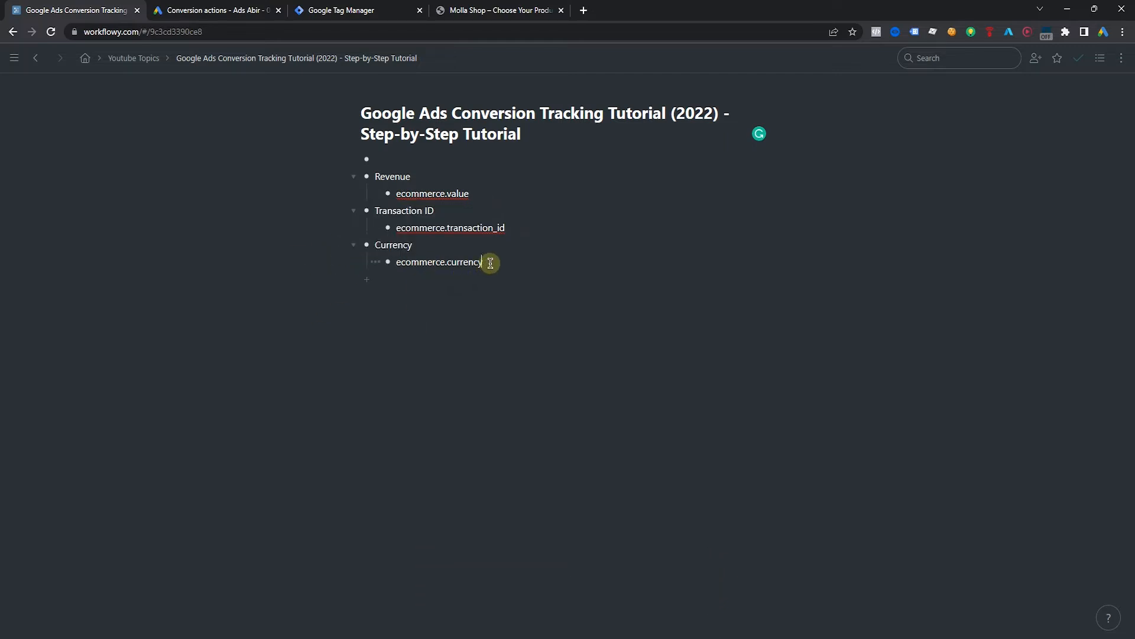
pyautogui.doubleClick(396, 261)
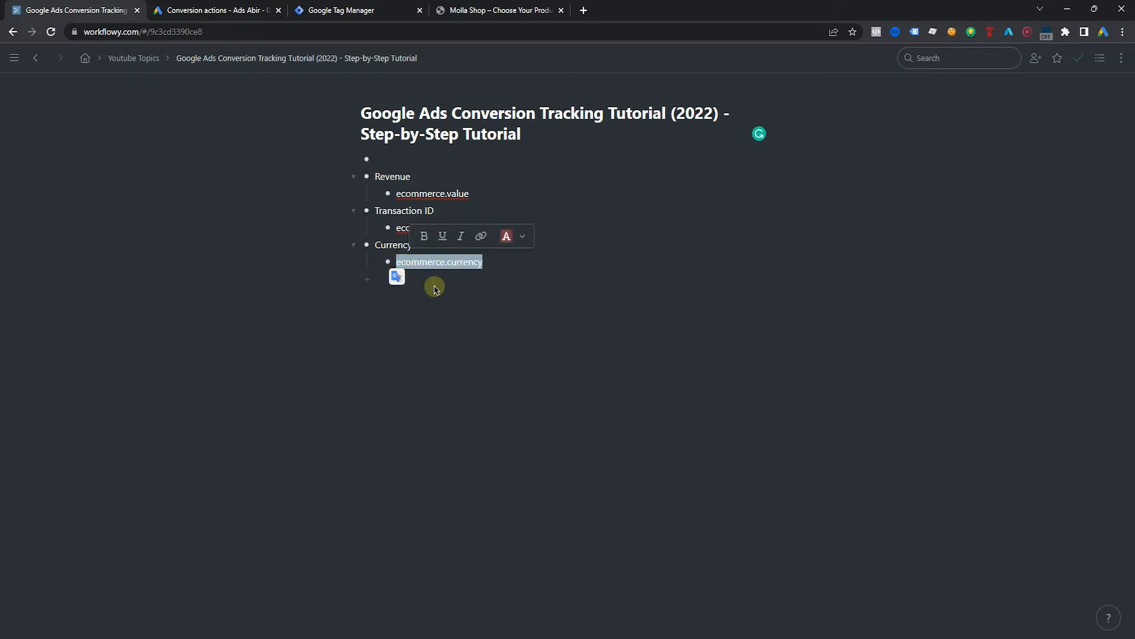
pyautogui.click(332, 10)
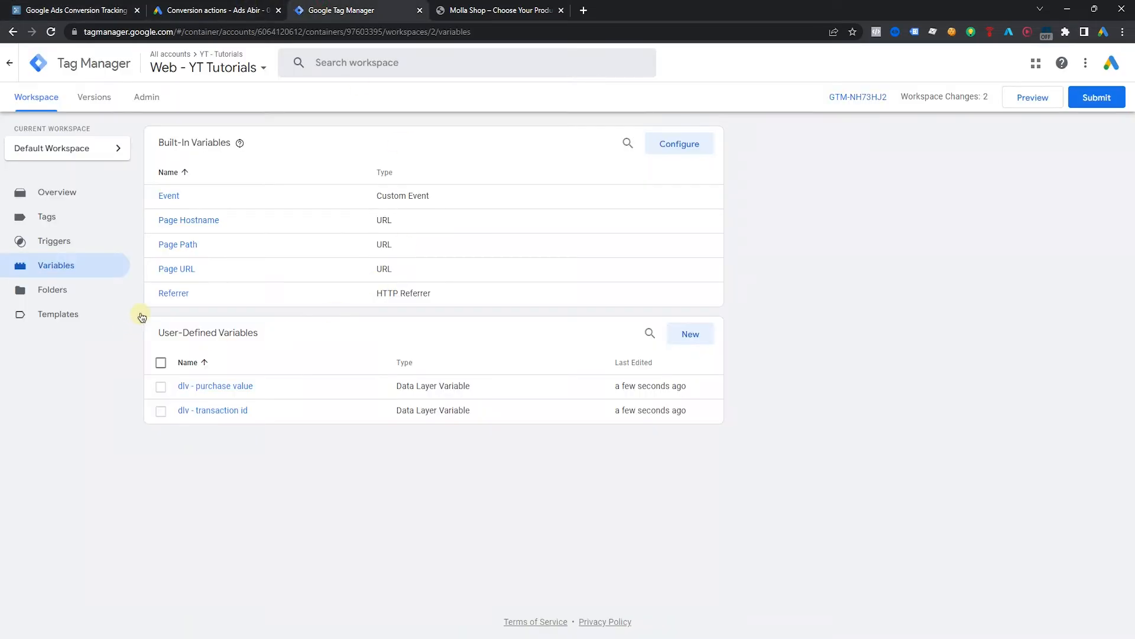
# - Create a new Data Layer Variable with ecommerce.currency as its Data Layer Variable Name
pyautogui.click(686, 336)
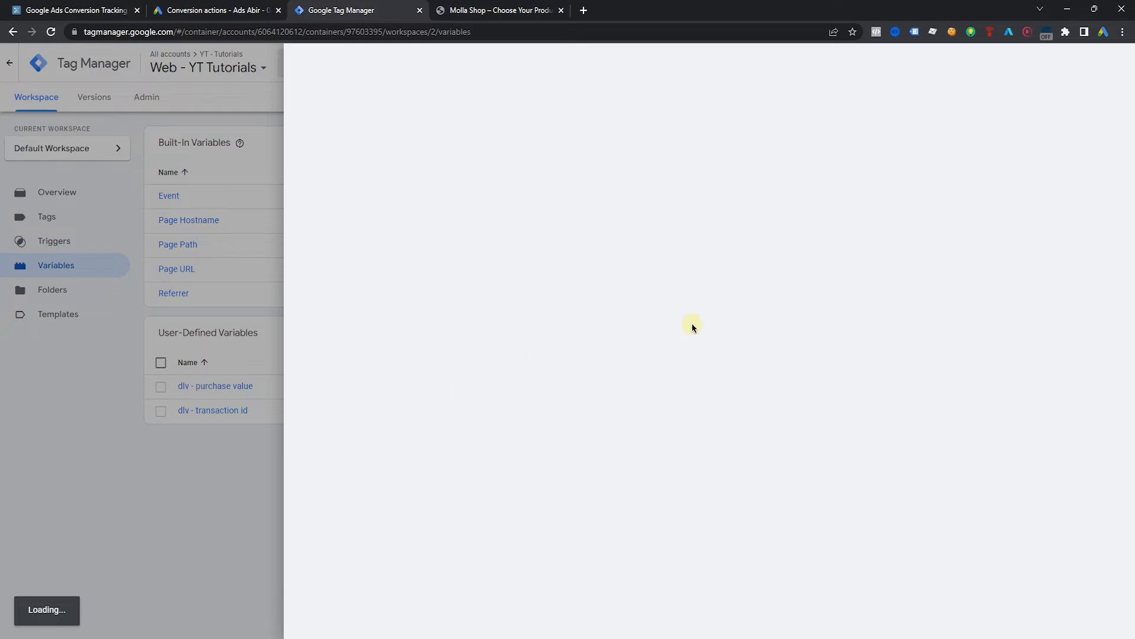
pyautogui.click(624, 178)
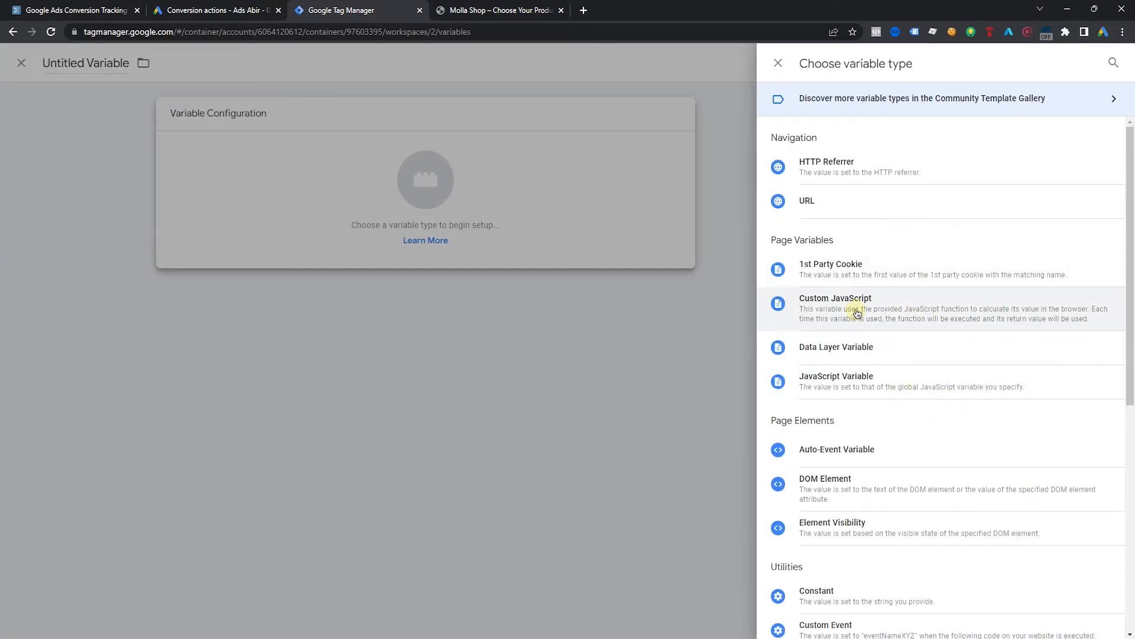
pyautogui.click(860, 343)
pyautogui.click(506, 235)
pyautogui.hotkey('ctrl', 'v')
# - Name the variable "dlv - currency" and save it
pyautogui.click(366, 62)
pyautogui.write('dl')
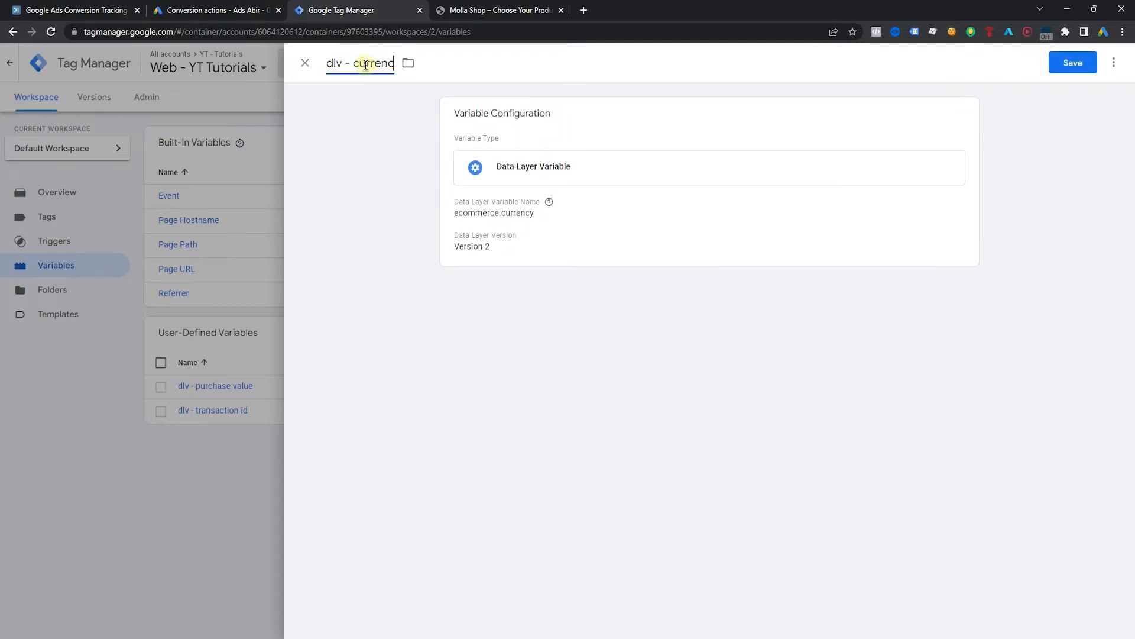
pyautogui.click(1071, 64)
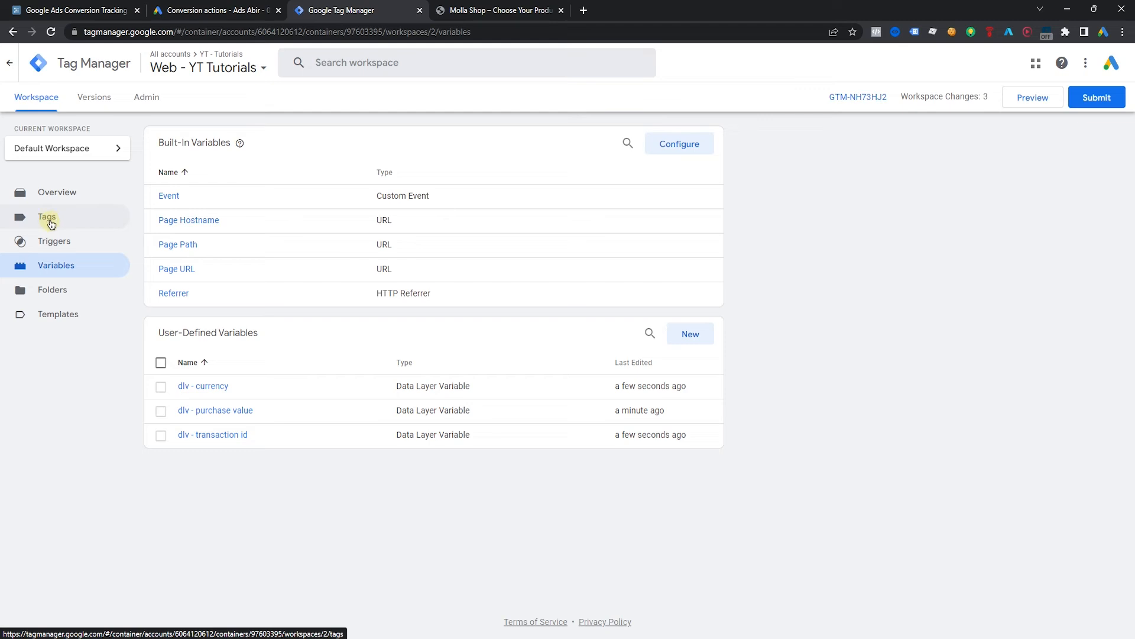
# - Create a new Custom Event trigger with the event name "purchase", firing on all custom events
pyautogui.click(63, 245)
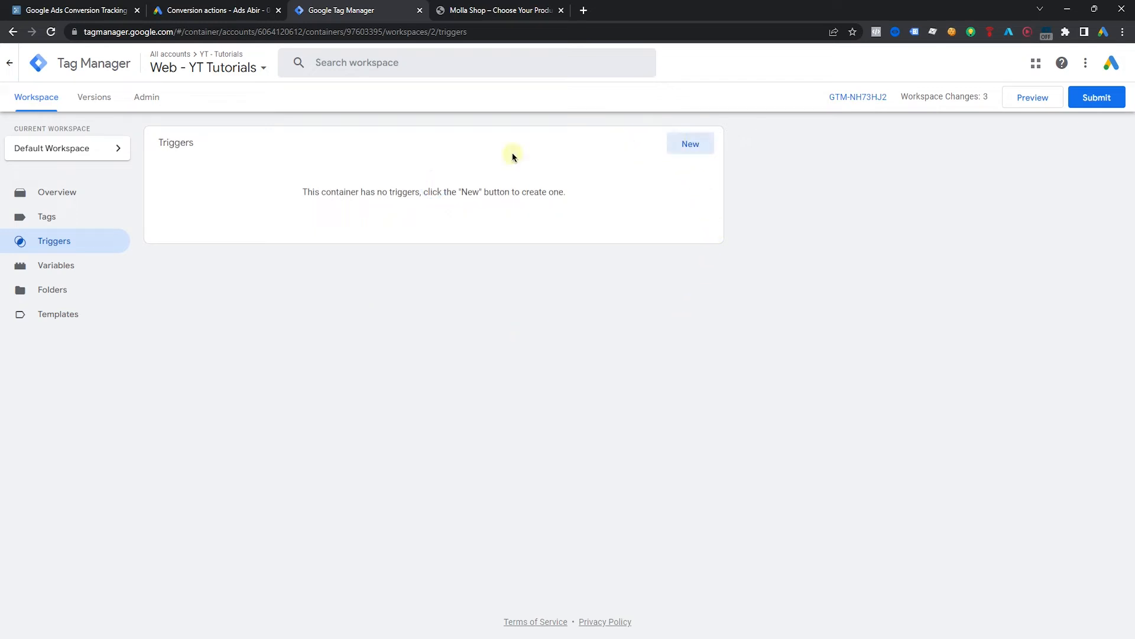
pyautogui.click(691, 143)
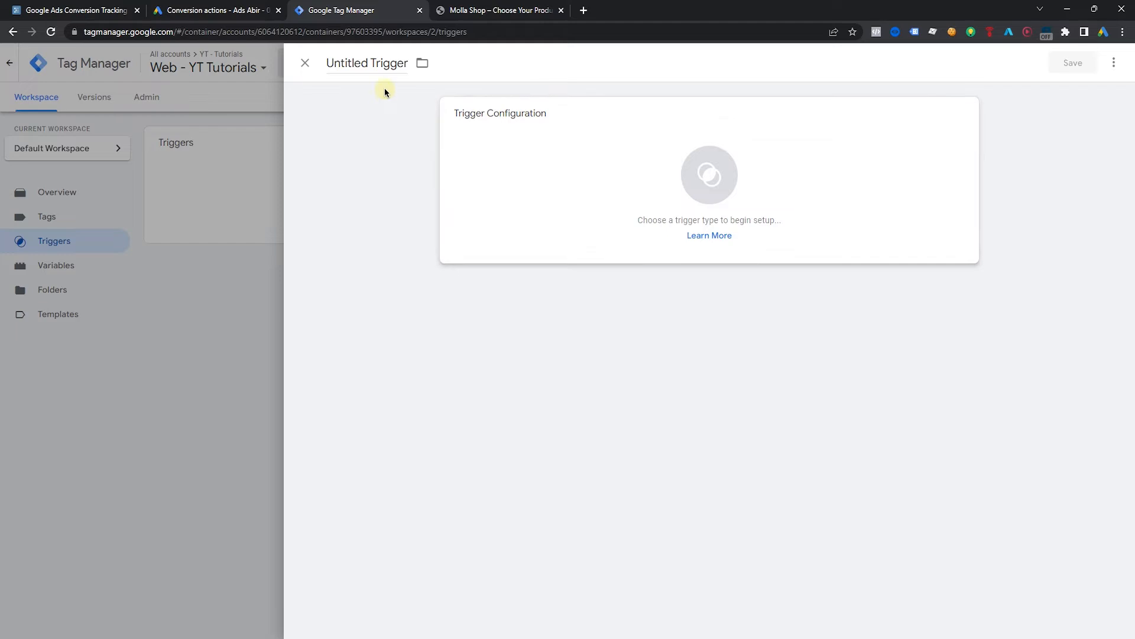
pyautogui.click(565, 165)
pyautogui.scroll(-1, 846, 384)
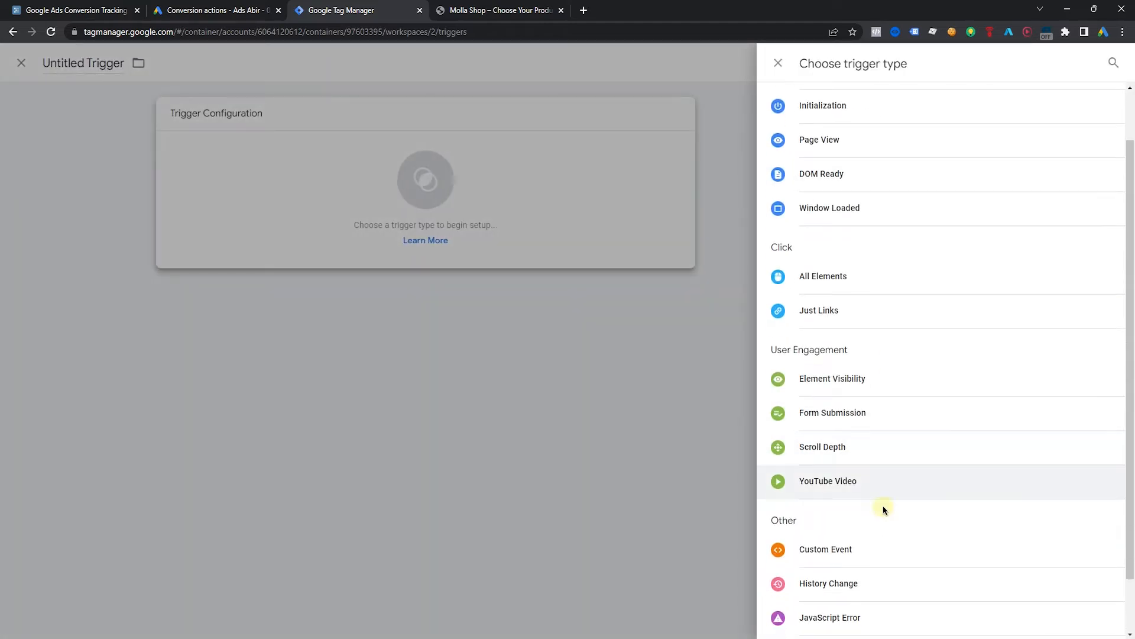
pyautogui.click(827, 550)
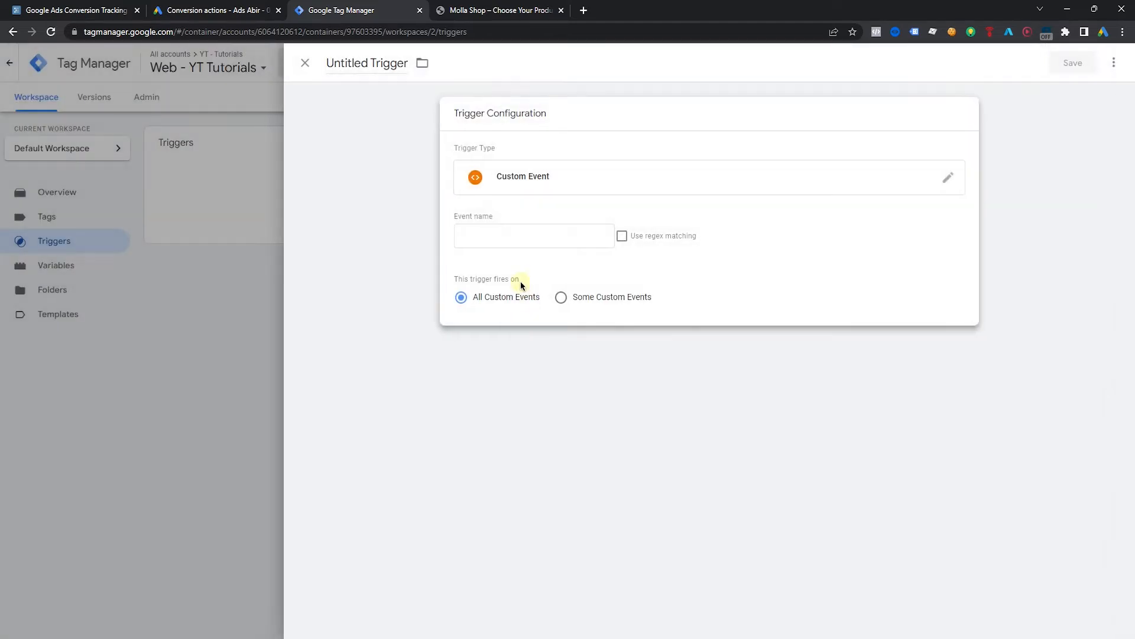
pyautogui.click(504, 232)
pyautogui.click(547, 288)
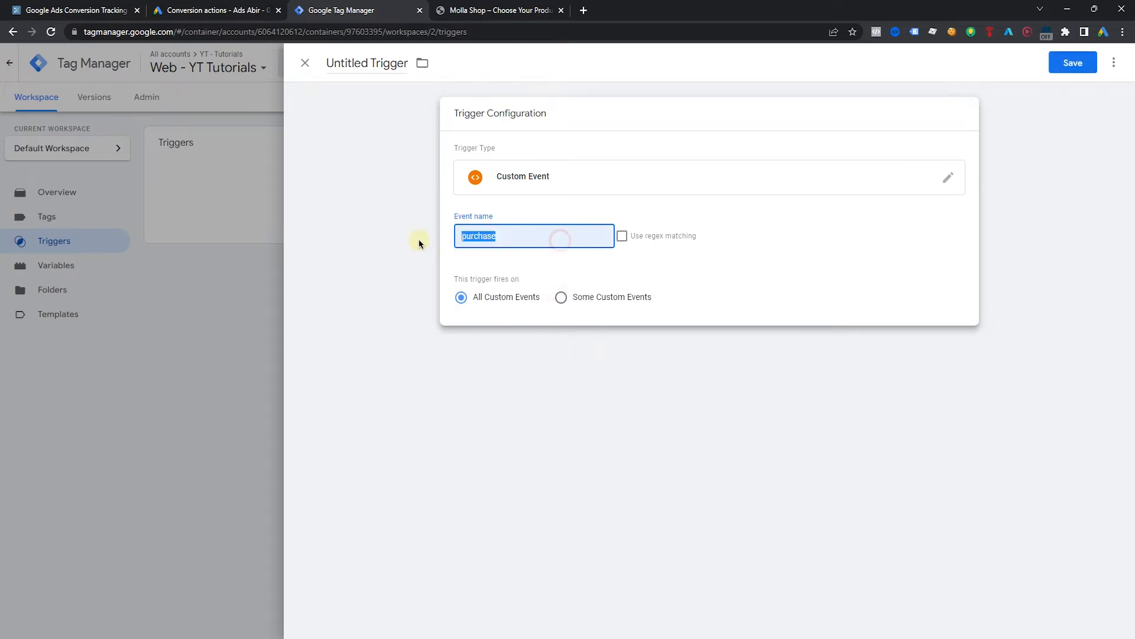
pyautogui.click(418, 237)
# - Name the trigger "Purchase", reusing the event name with a capital P, and save it
pyautogui.click(517, 218)
pyautogui.doubleClick(512, 230)
pyautogui.hotkey('ctrl', 'c')
pyautogui.click(370, 63)
pyautogui.hotkey('ctrl', 'v')
pyautogui.hotkey('ctrl', 'a')
pyautogui.hotkey('ctrl', 'v')
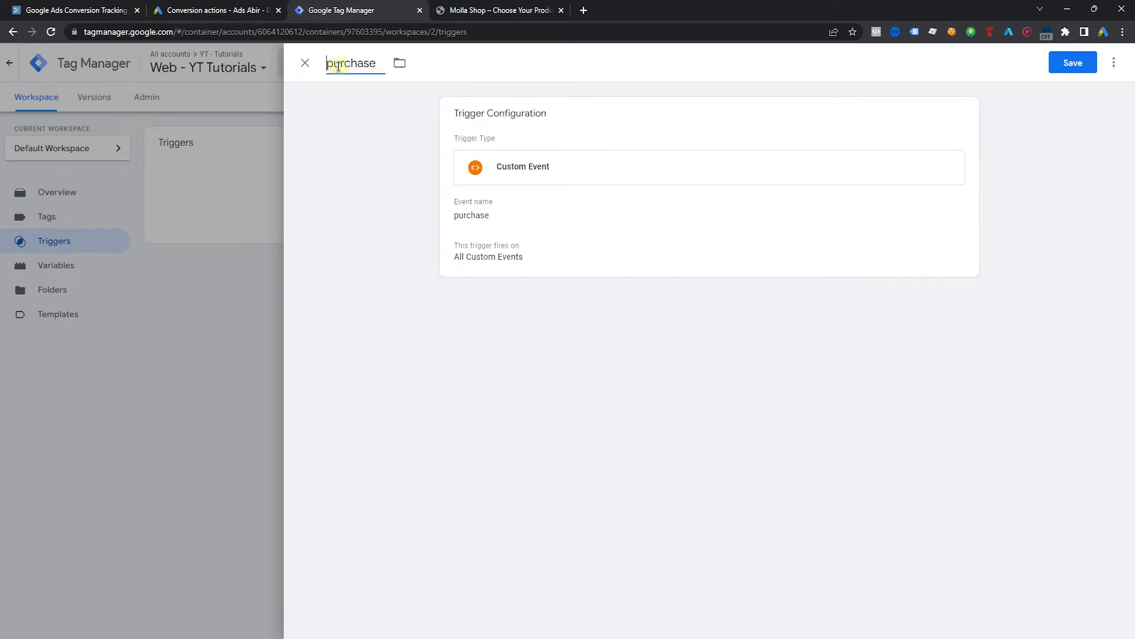
pyautogui.moveTo(332, 67); pyautogui.dragTo(325, 68)
pyautogui.click(1073, 63)
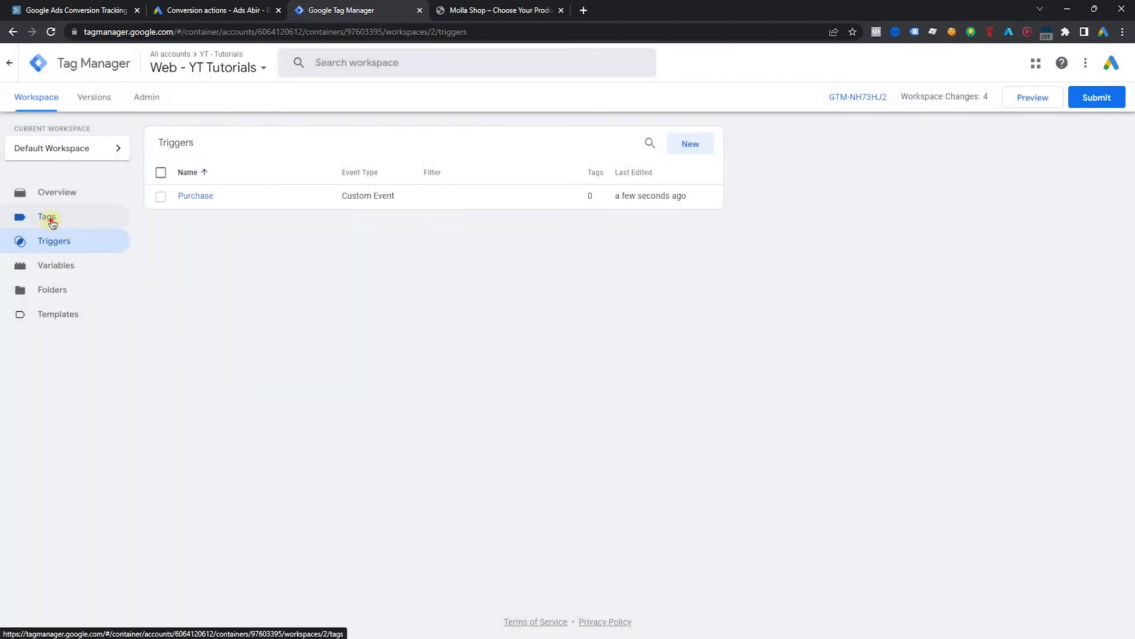
# - Start a new tag and choose Google Ads Conversion Tracking as its tag type
pyautogui.click(50, 218)
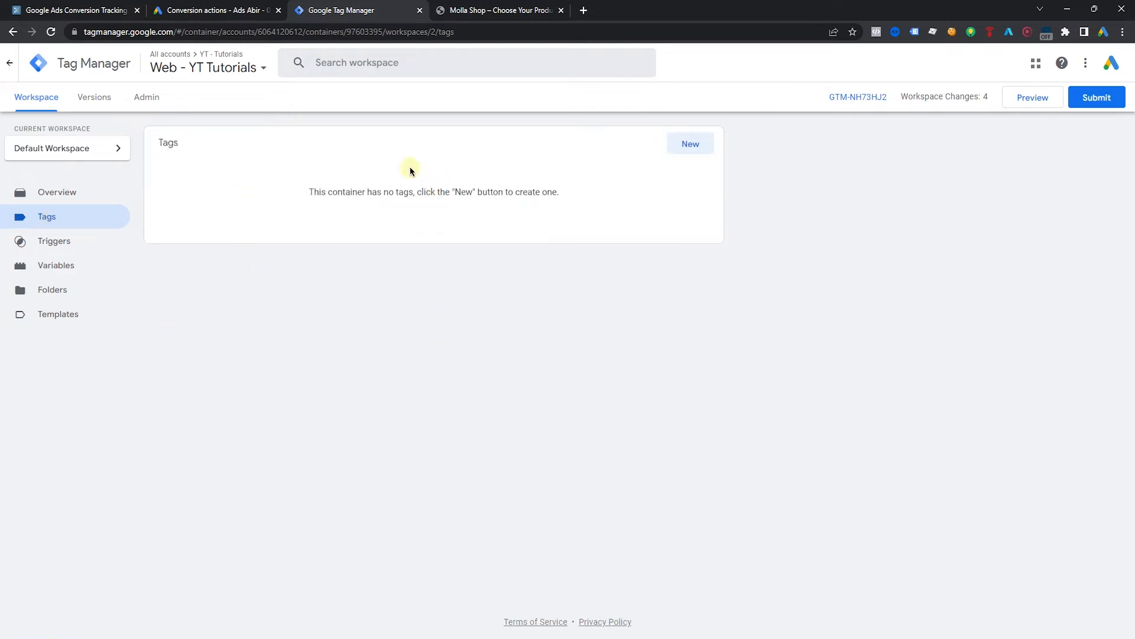
pyautogui.click(691, 144)
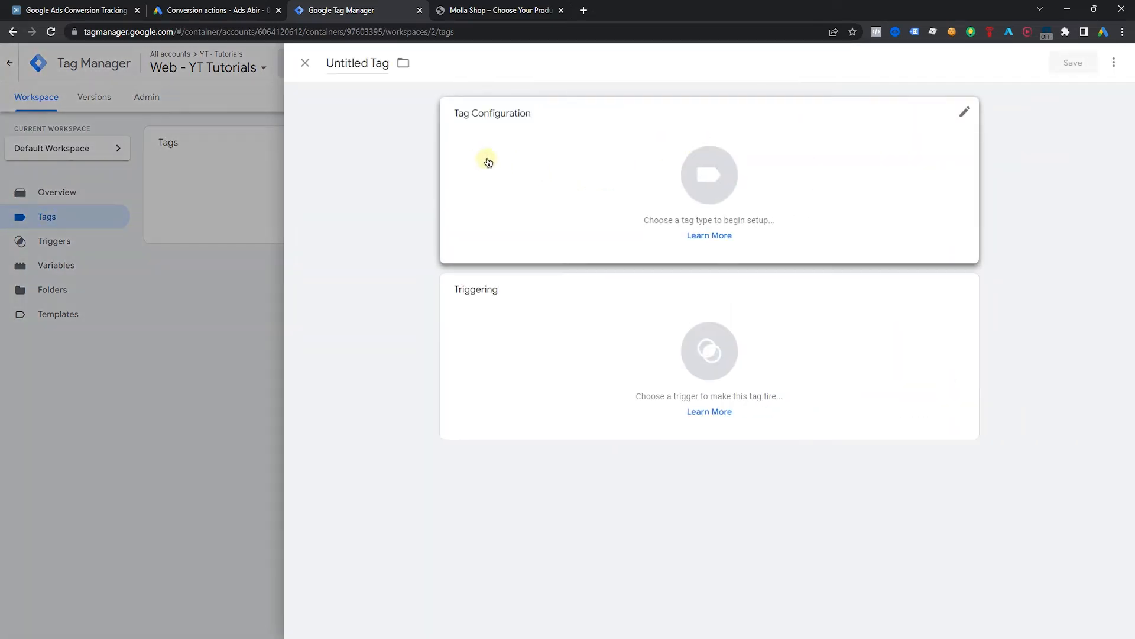
pyautogui.click(538, 161)
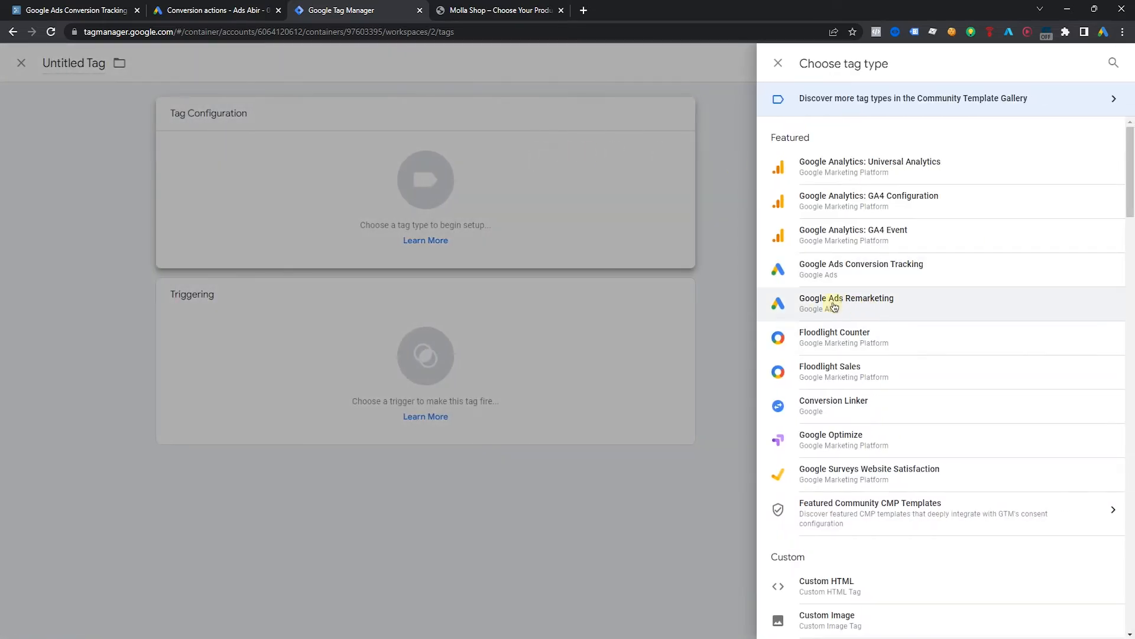
pyautogui.click(898, 271)
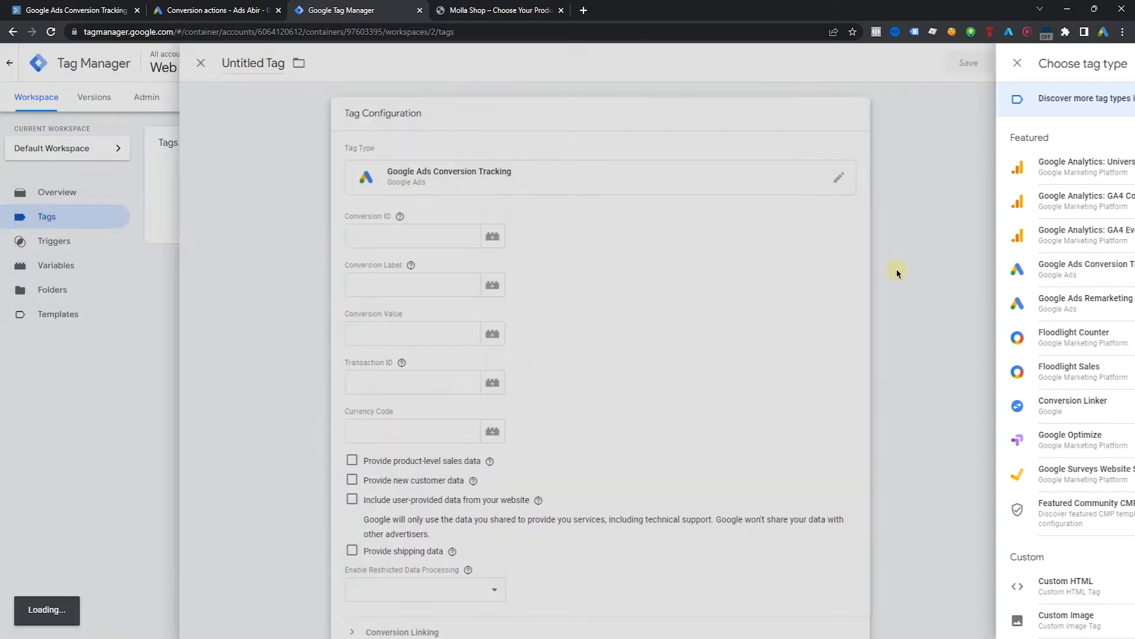
# - Examine the tag's Conversion ID, Conversion Label, Conversion Value, Transaction ID and Currency Code fields
pyautogui.scroll(-2, 588, 209)
pyautogui.scroll(1, 580, 226)
pyautogui.click(528, 205)
pyautogui.click(520, 253)
pyautogui.click(520, 297)
pyautogui.click(506, 348)
pyautogui.click(501, 395)
pyautogui.click(507, 297)
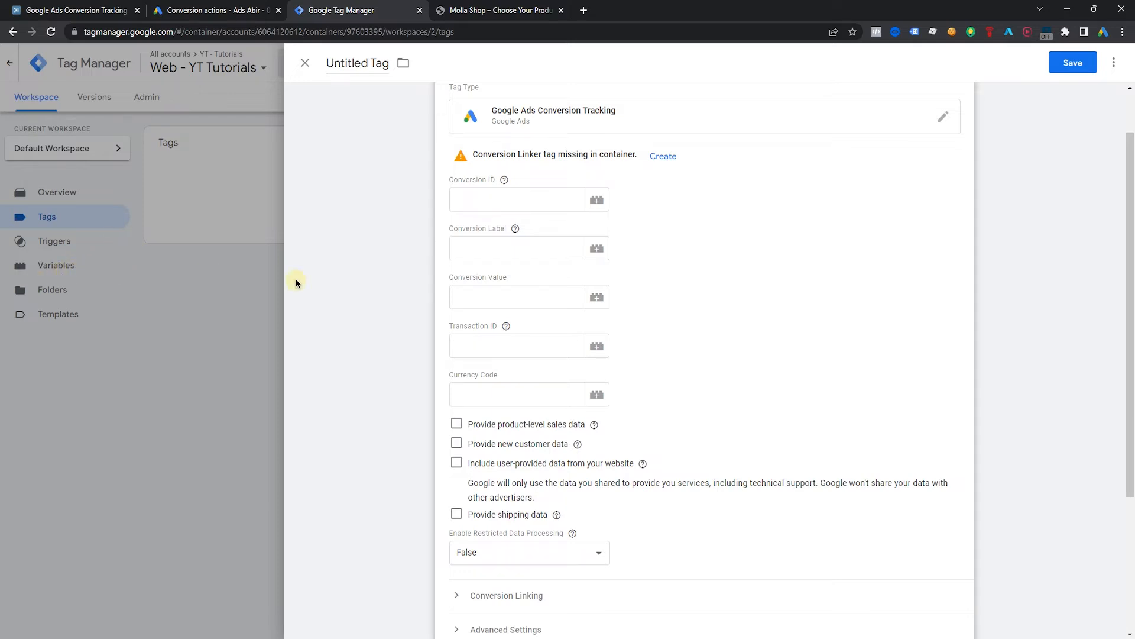
pyautogui.scroll(1, 518, 309)
pyautogui.click(504, 256)
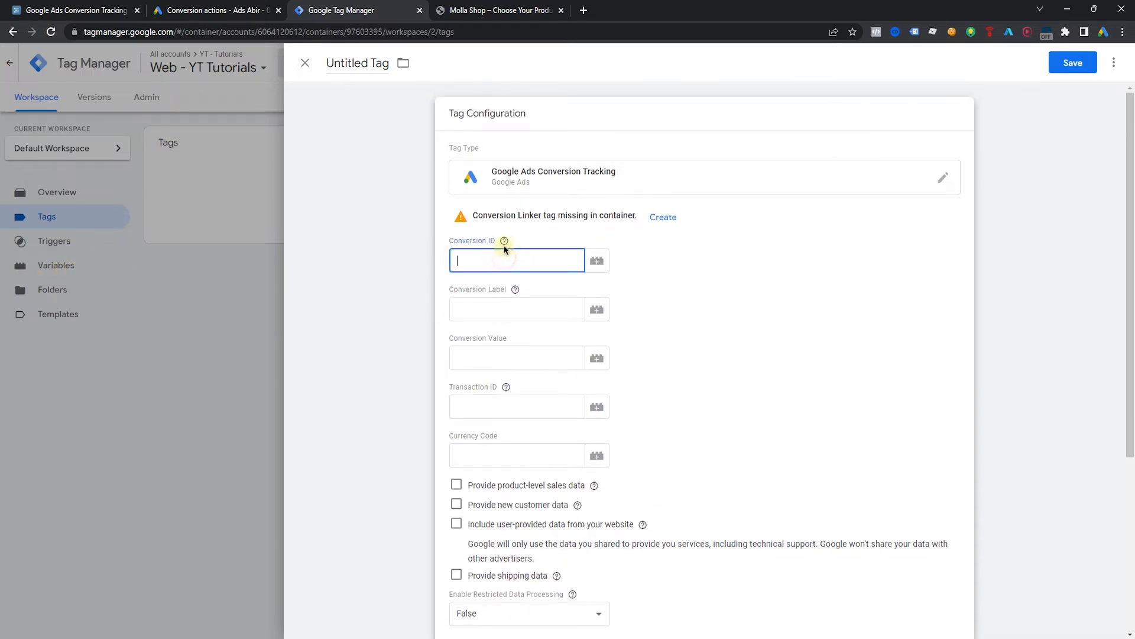
pyautogui.click(409, 145)
# - Switch to Google Ads and start a new conversion action of the Website kind from the conversions summary
pyautogui.click(234, 8)
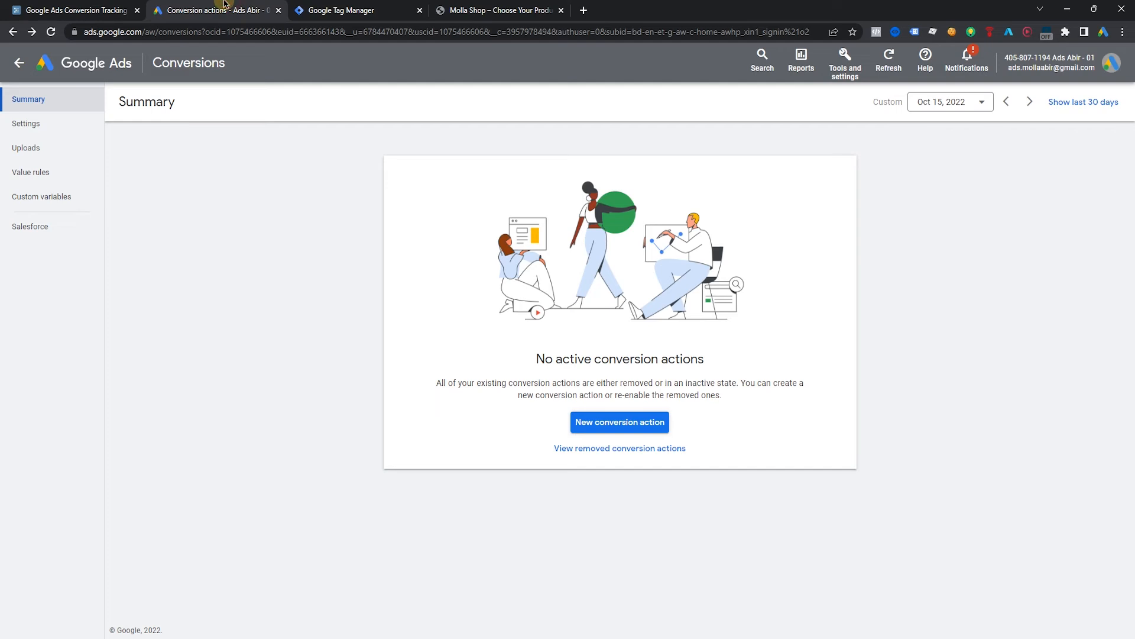
pyautogui.click(844, 65)
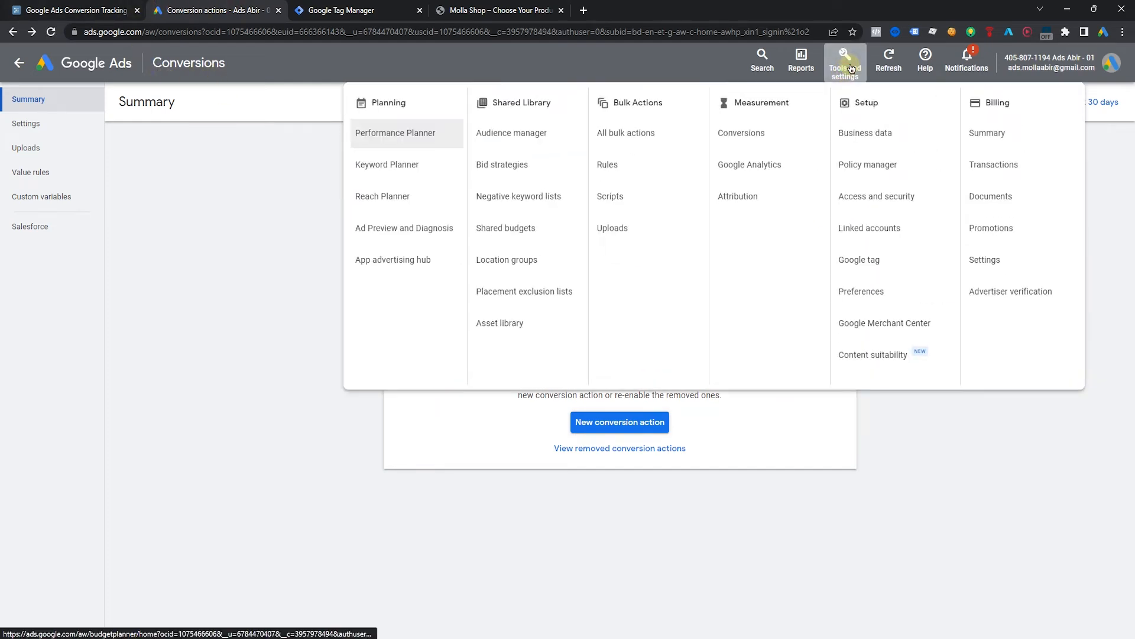
pyautogui.click(737, 136)
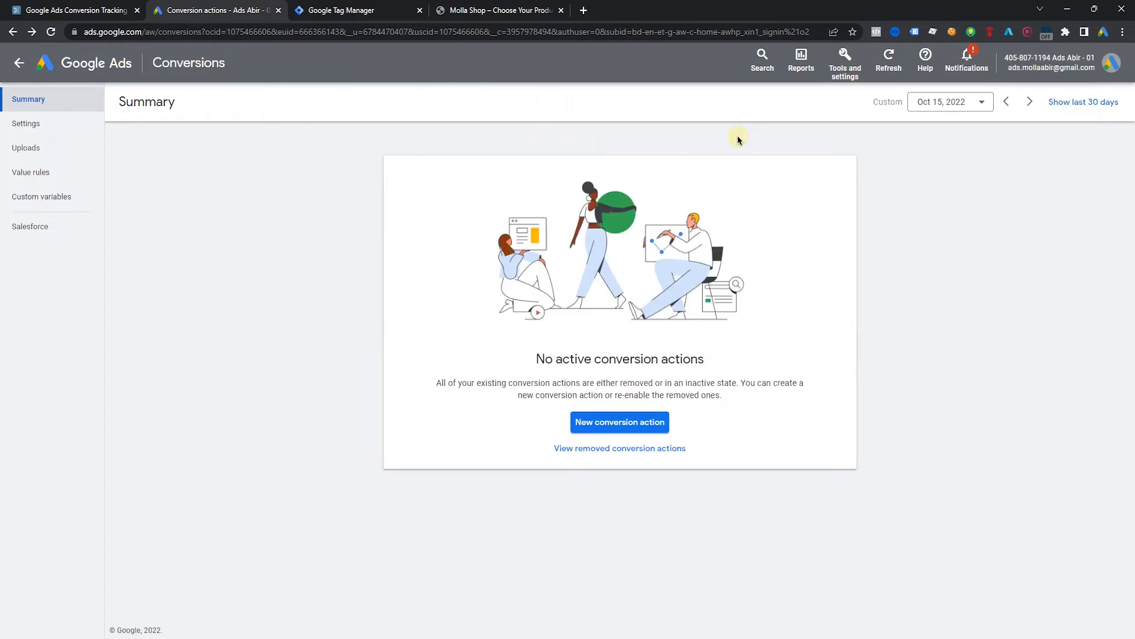
pyautogui.click(619, 425)
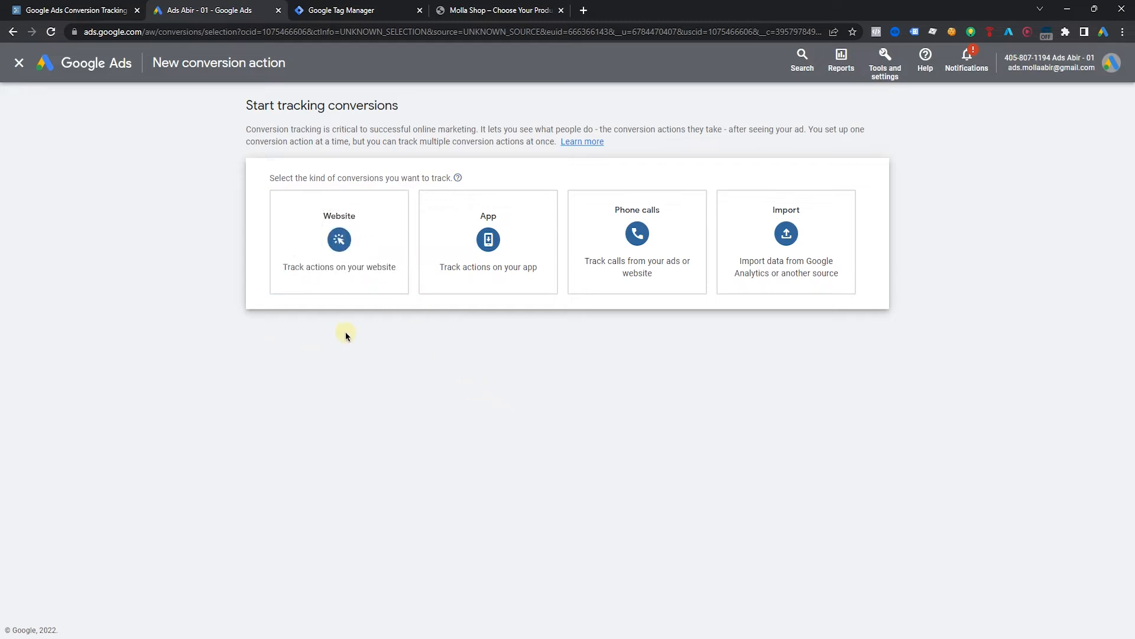
pyautogui.click(333, 252)
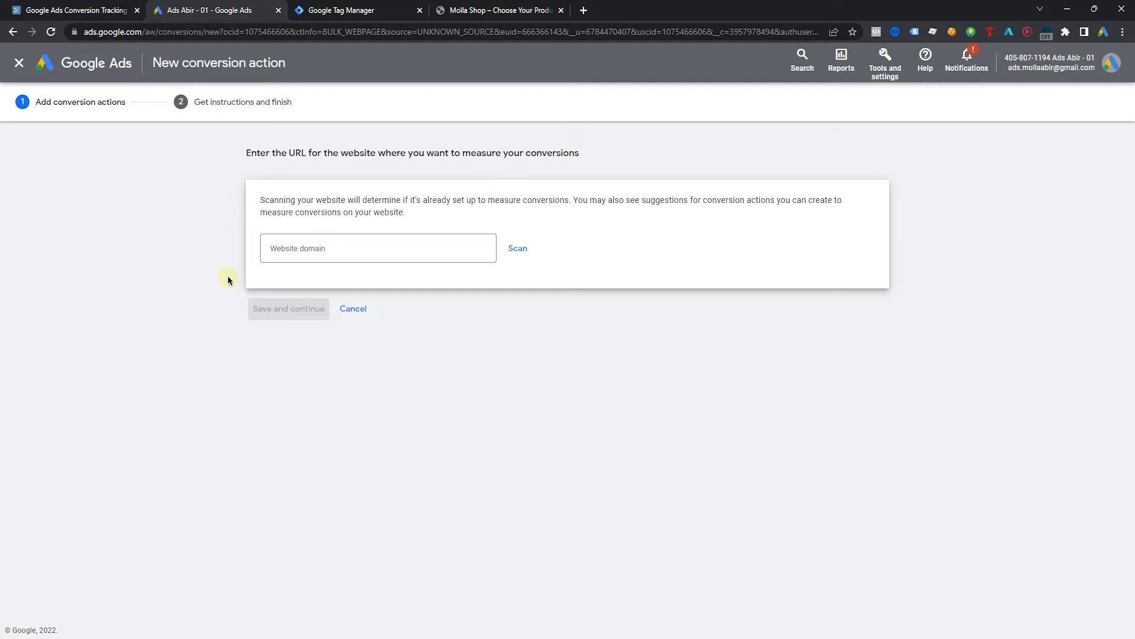
pyautogui.click(375, 249)
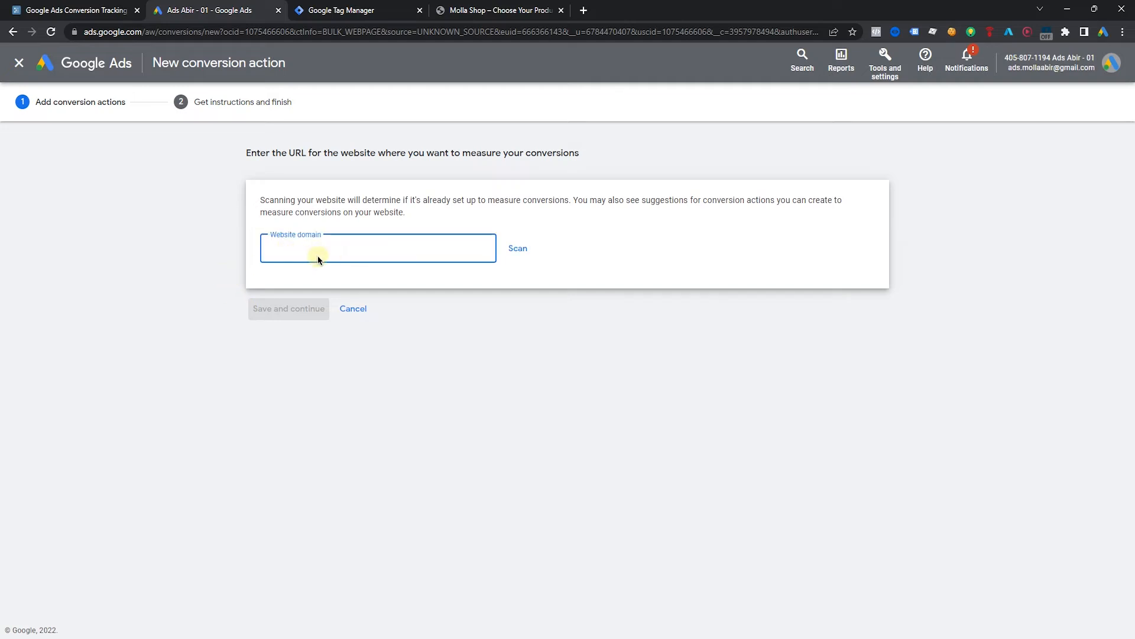
pyautogui.click(480, 10)
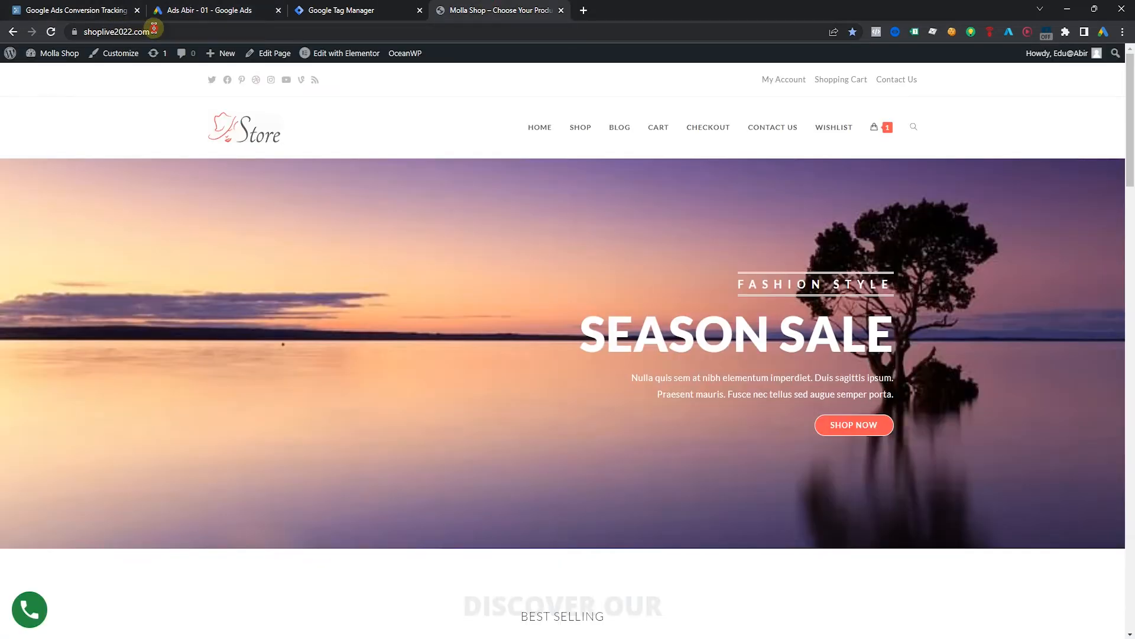
pyautogui.click(172, 32)
pyautogui.hotkey('ctrl', 'c')
pyautogui.click(206, 10)
pyautogui.hotkey('ctrl', 'v')
pyautogui.click(514, 252)
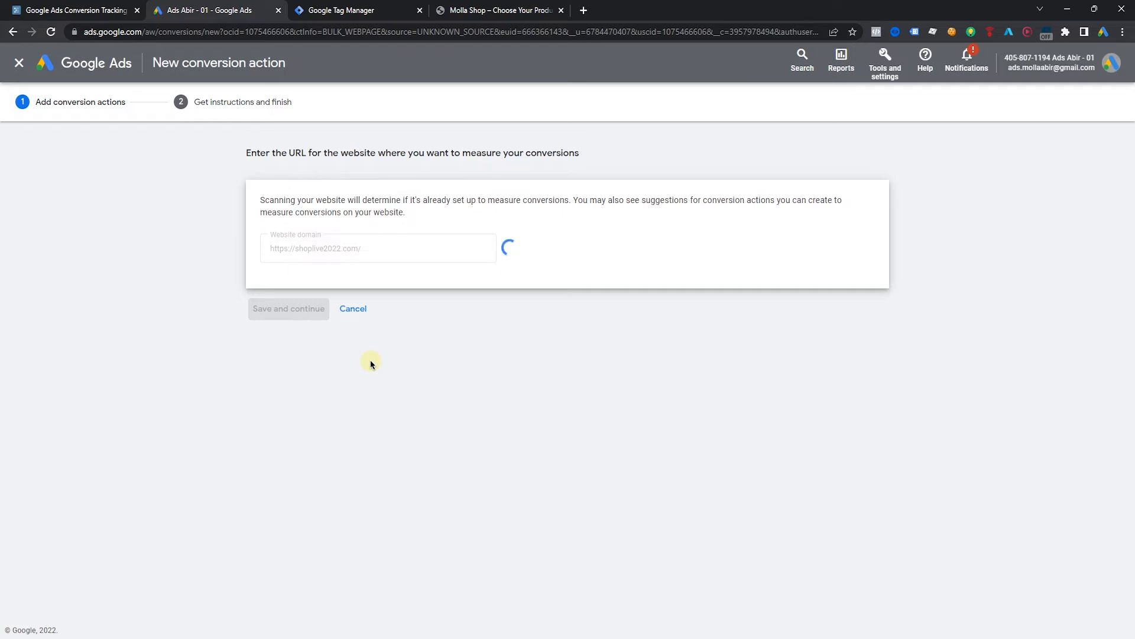
# - Add a conversion action manually, under the section for creating conversion actions using code
pyautogui.scroll(-2, 385, 292)
pyautogui.scroll(-4, 171, 326)
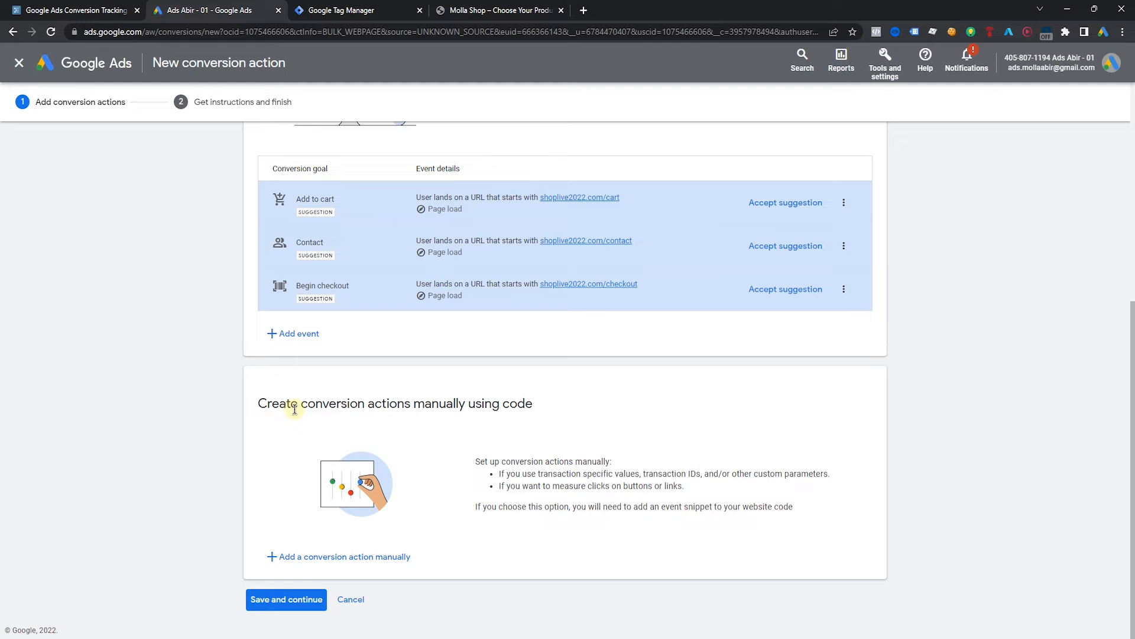
pyautogui.moveTo(423, 401); pyautogui.dragTo(545, 408)
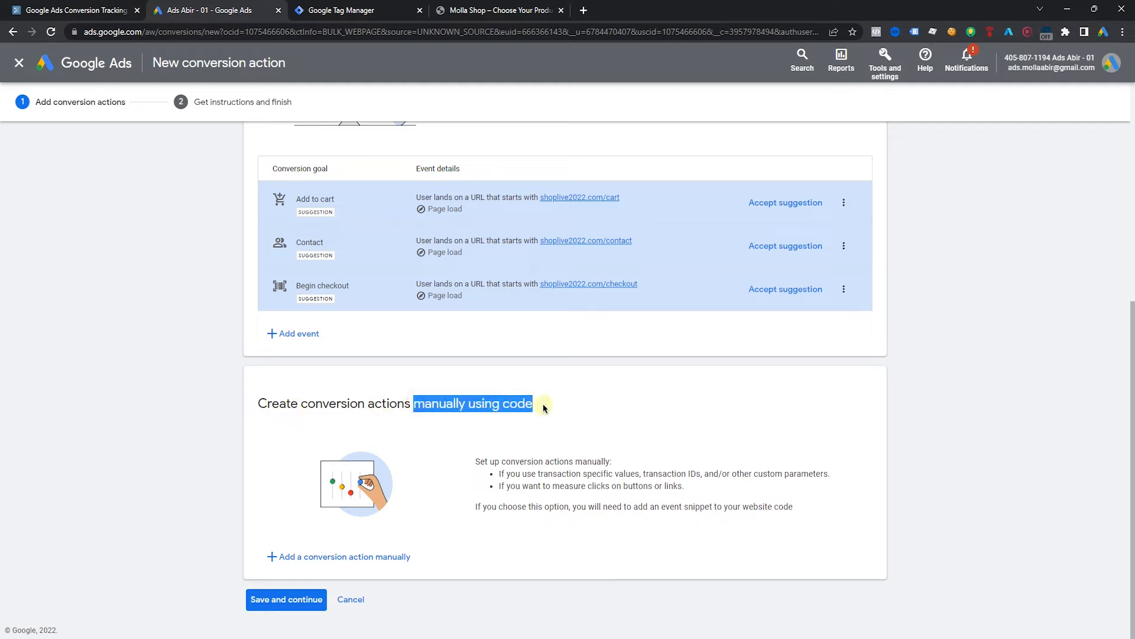
pyautogui.click(588, 401)
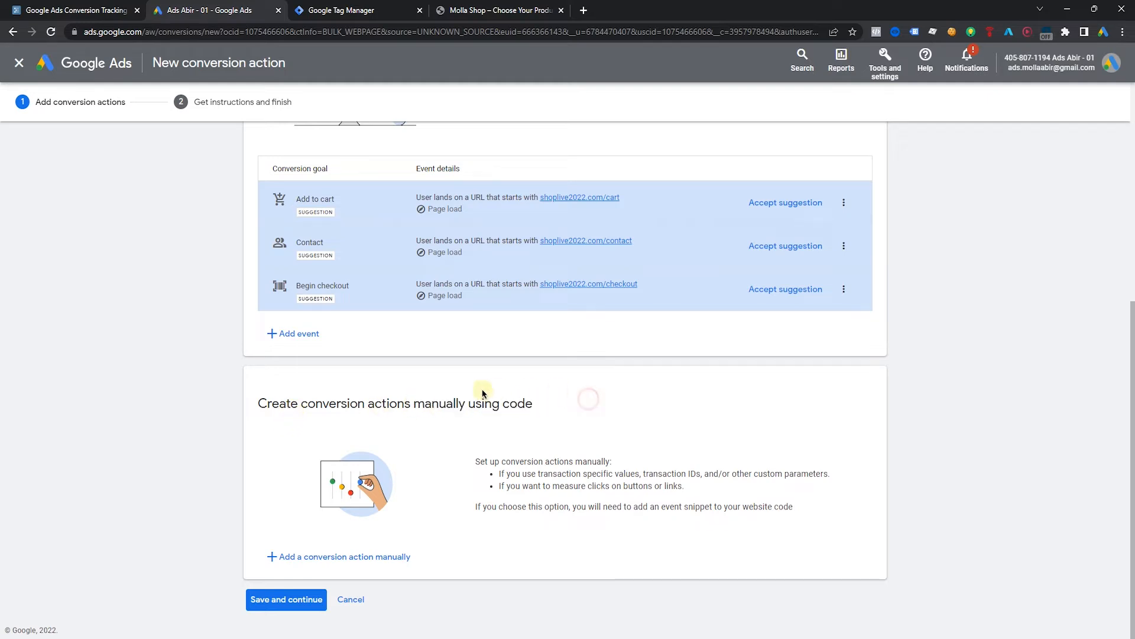
pyautogui.click(327, 558)
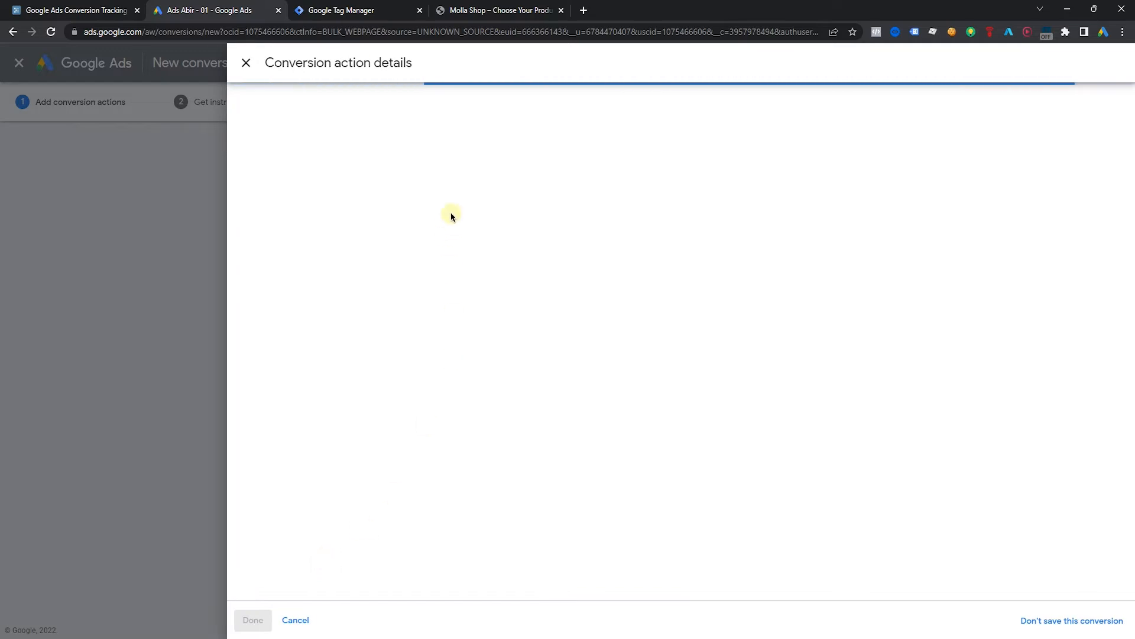
# - Choose Purchase as the goal category and review the conversion name
pyautogui.click(575, 233)
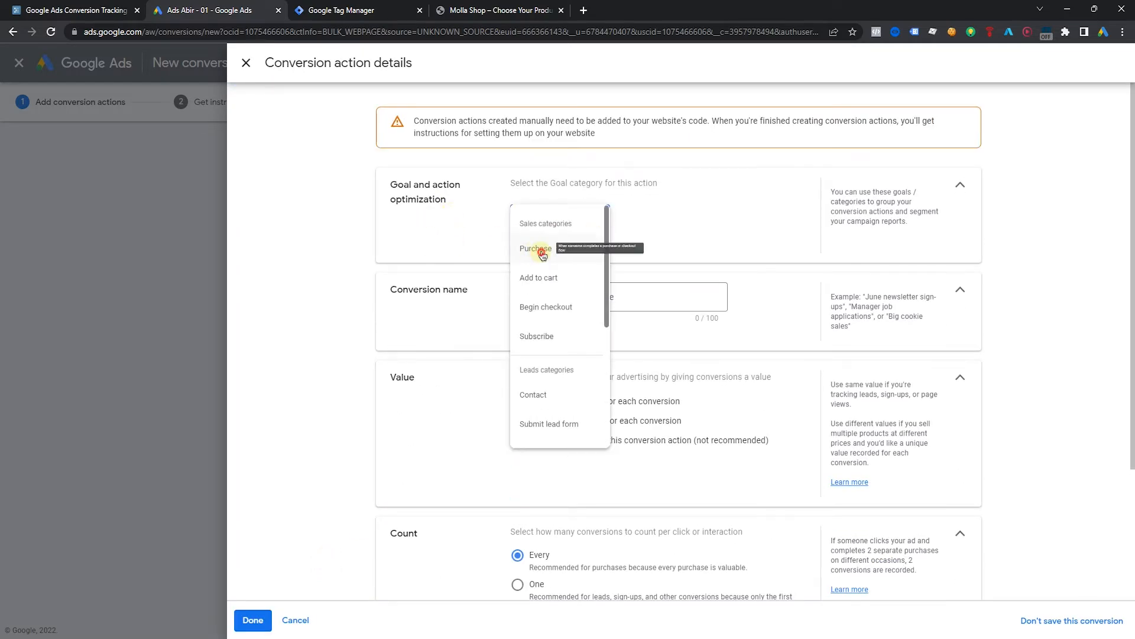
pyautogui.click(543, 254)
pyautogui.scroll(-1, 414, 243)
pyautogui.moveTo(600, 280); pyautogui.dragTo(538, 280)
pyautogui.hotkey('ctrl', 'a')
pyautogui.click(573, 283)
pyautogui.hotkey('ctrl', 'a')
pyautogui.click(473, 288)
# - Set the conversion value to use different values for each conversion and check the default currency choices
pyautogui.scroll(-2, 474, 287)
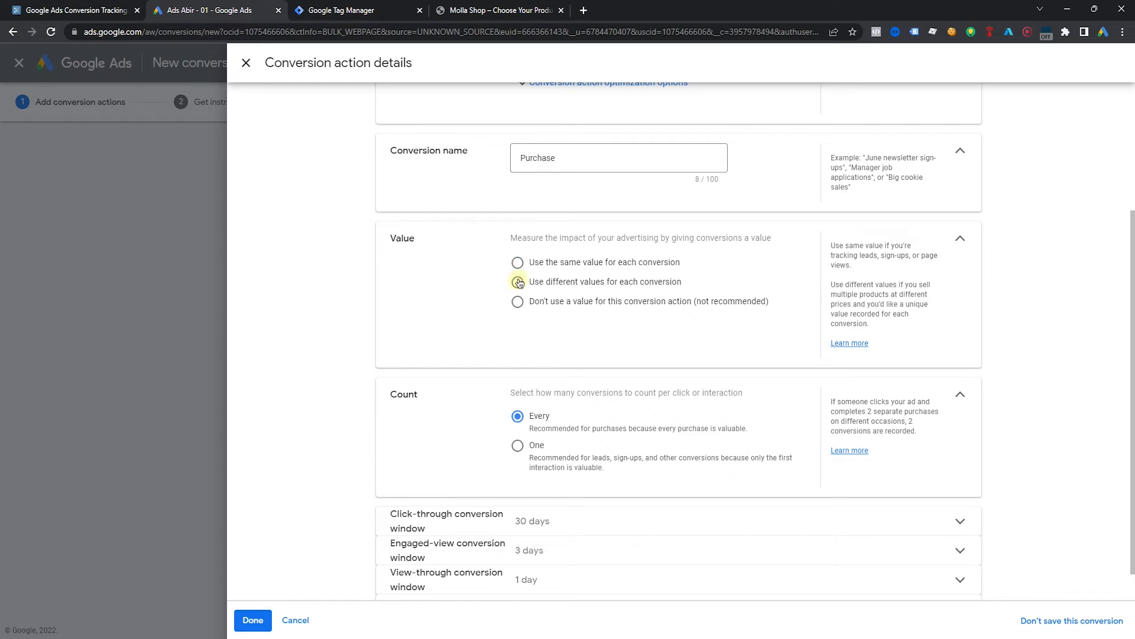
pyautogui.moveTo(389, 238); pyautogui.dragTo(418, 240)
pyautogui.click(482, 257)
pyautogui.click(574, 286)
pyautogui.scroll(-1, 591, 293)
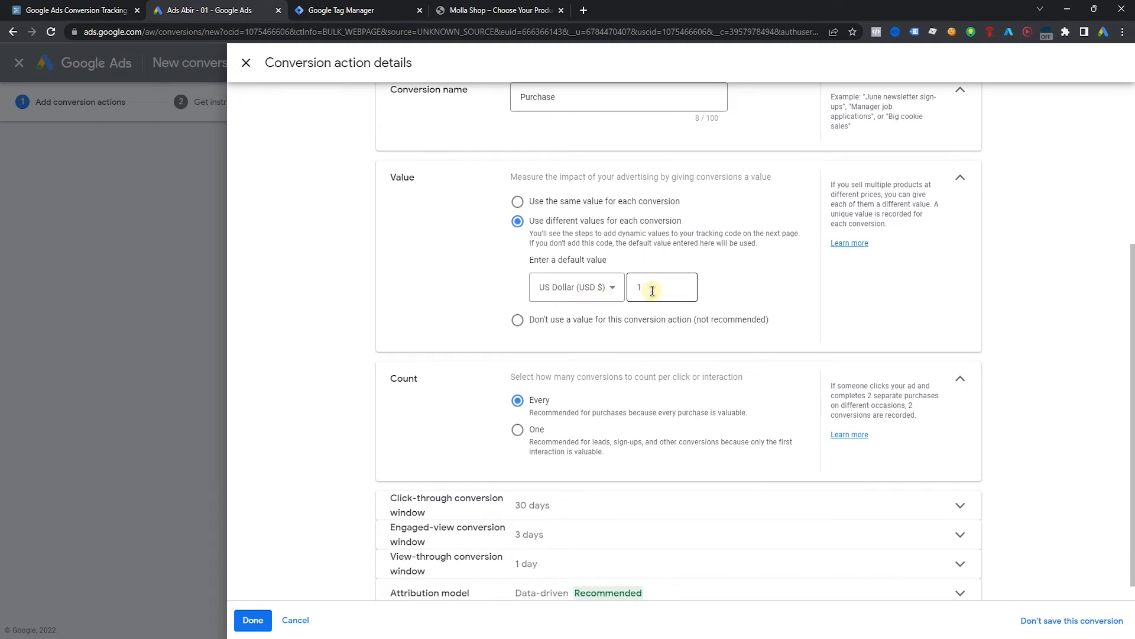
pyautogui.click(562, 286)
pyautogui.scroll(2, 592, 342)
pyautogui.click(475, 286)
# - Try 0 as the default conversion value and return it to 1
pyautogui.moveTo(656, 289); pyautogui.dragTo(593, 286)
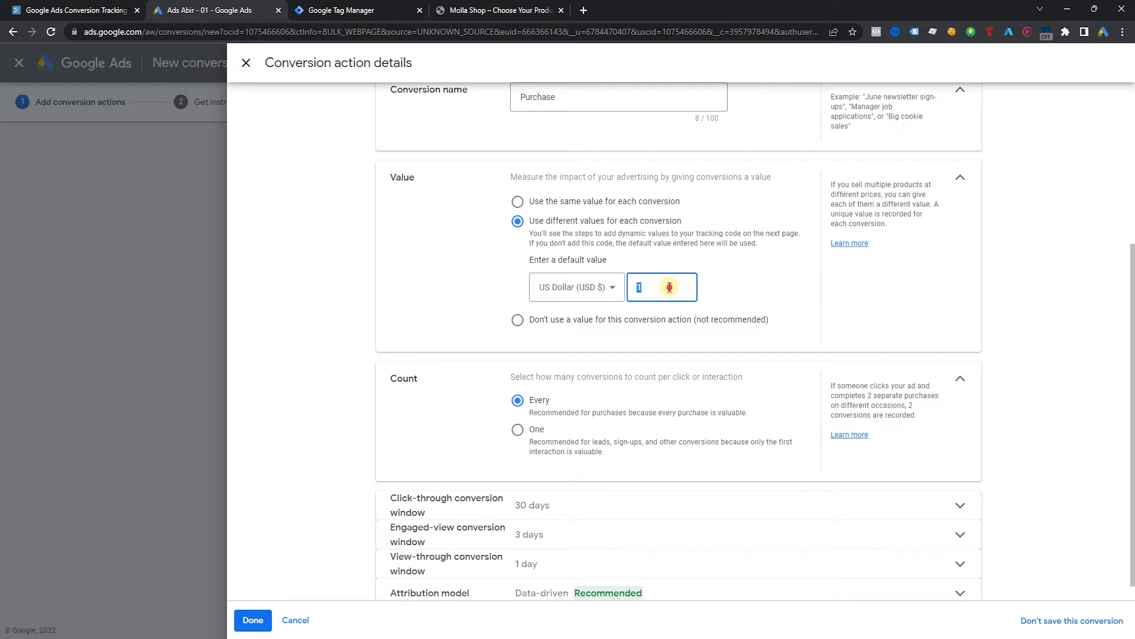
pyautogui.click(731, 275)
pyautogui.moveTo(667, 287); pyautogui.dragTo(588, 279)
pyautogui.click(731, 254)
pyautogui.moveTo(660, 293); pyautogui.dragTo(614, 291)
pyautogui.click(693, 248)
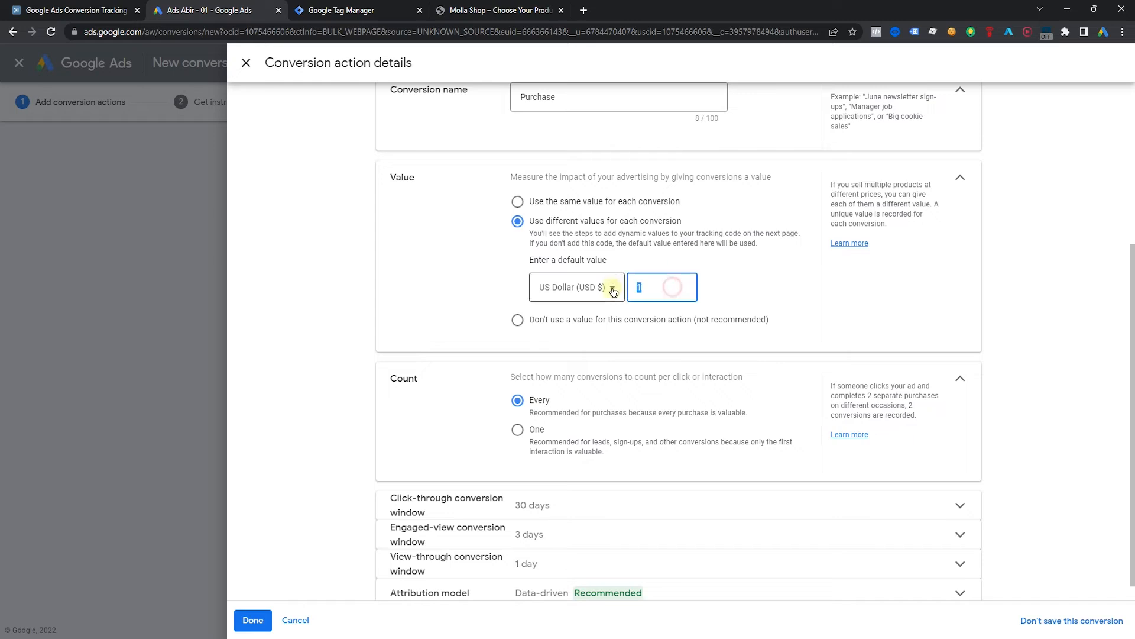
pyautogui.write('0')
pyautogui.click(724, 273)
pyautogui.click(677, 288)
pyautogui.moveTo(641, 287); pyautogui.dragTo(615, 290)
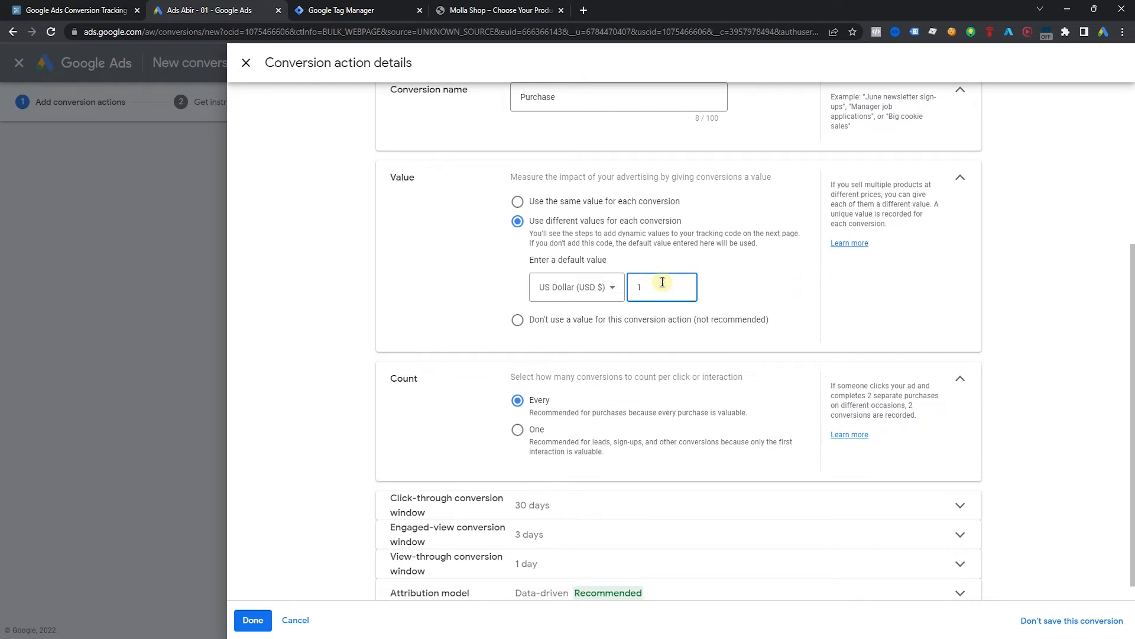
# - Compare the Every and One options for counting conversions, keeping the count on Every
pyautogui.scroll(-1, 654, 273)
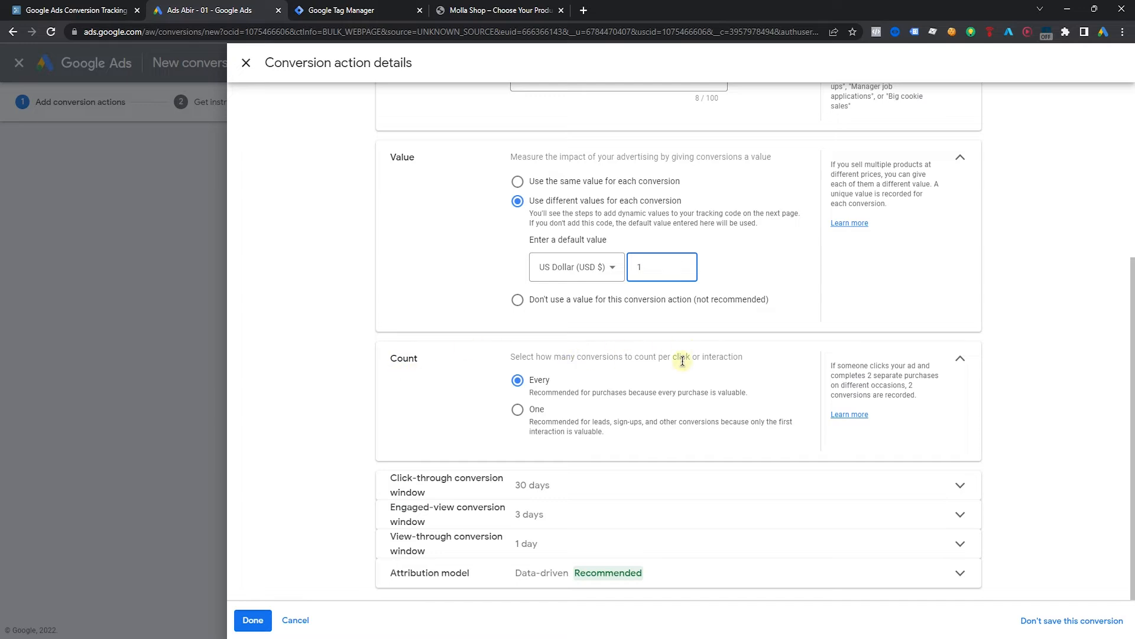
pyautogui.click(509, 359)
pyautogui.moveTo(510, 358); pyautogui.dragTo(614, 358)
pyautogui.click(656, 359)
pyautogui.moveTo(500, 375); pyautogui.dragTo(577, 388)
pyautogui.click(481, 387)
pyautogui.click(519, 412)
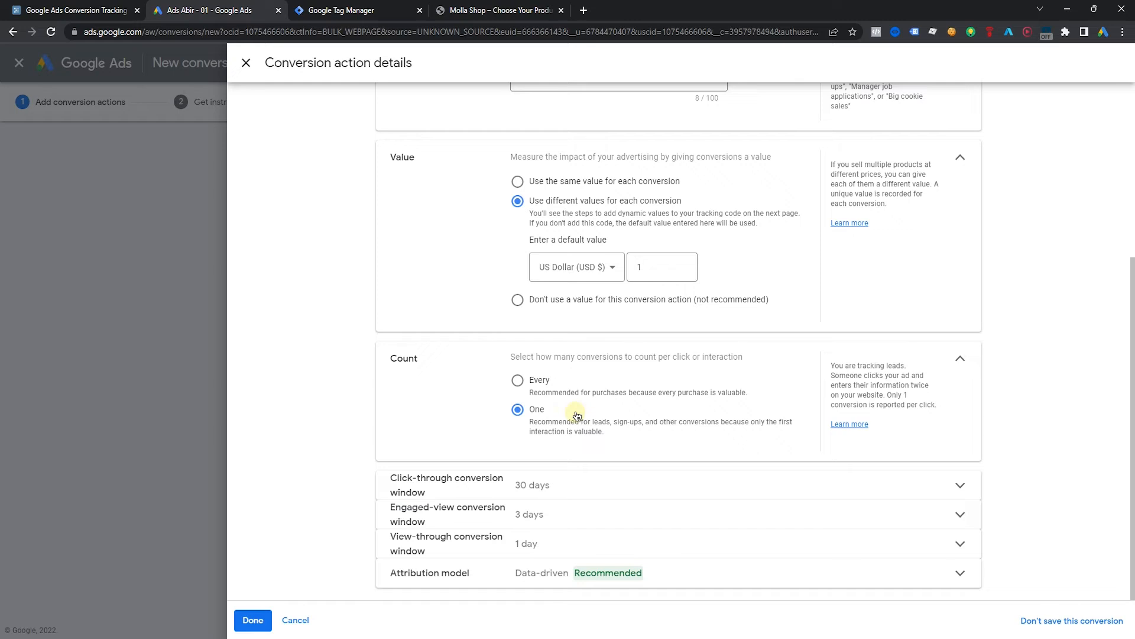
pyautogui.click(591, 386)
pyautogui.click(665, 389)
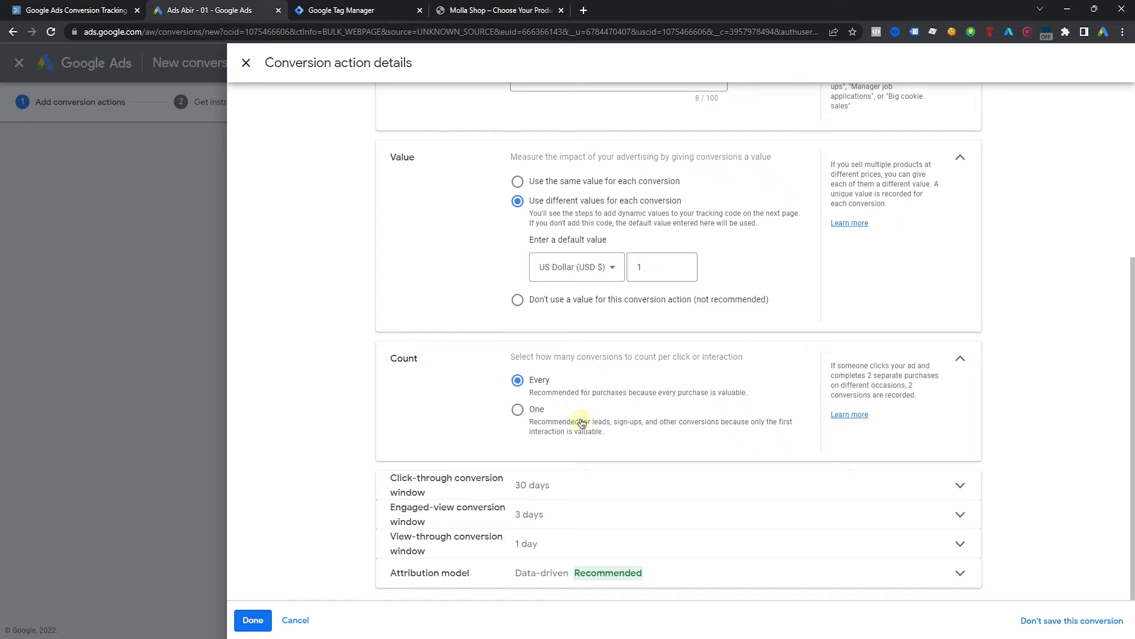
pyautogui.click(529, 411)
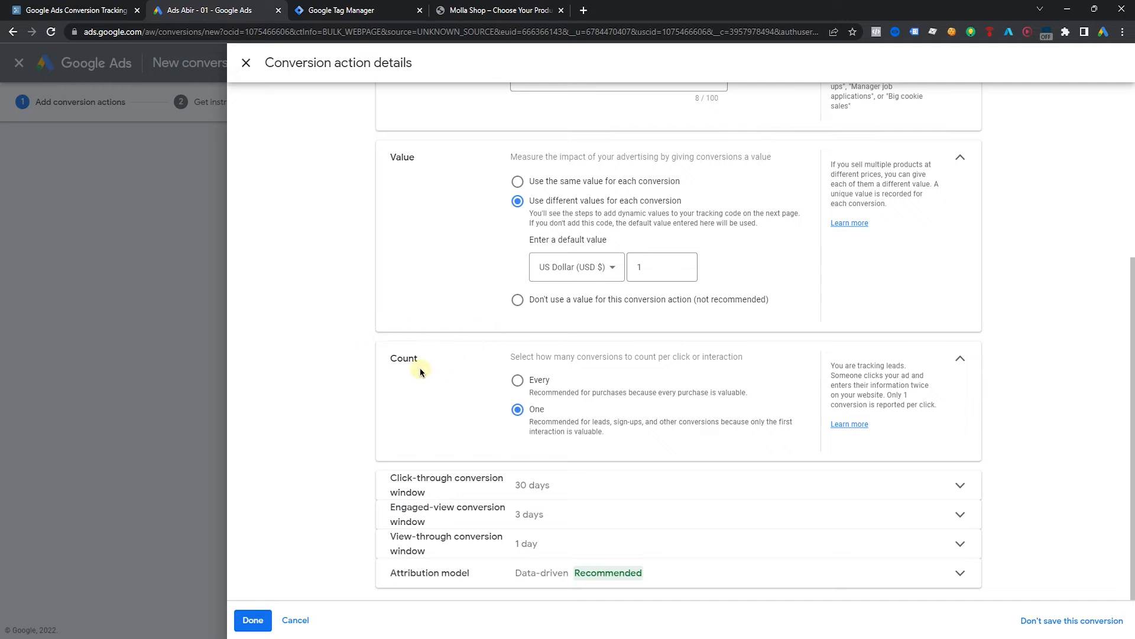
pyautogui.click(532, 386)
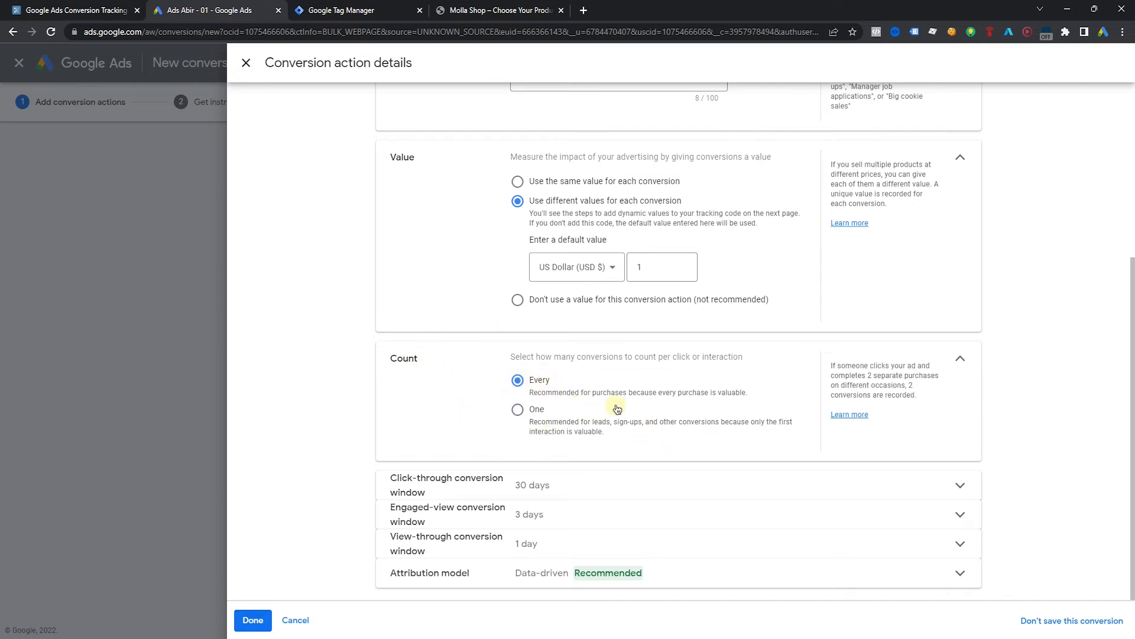
pyautogui.moveTo(530, 395); pyautogui.dragTo(601, 393)
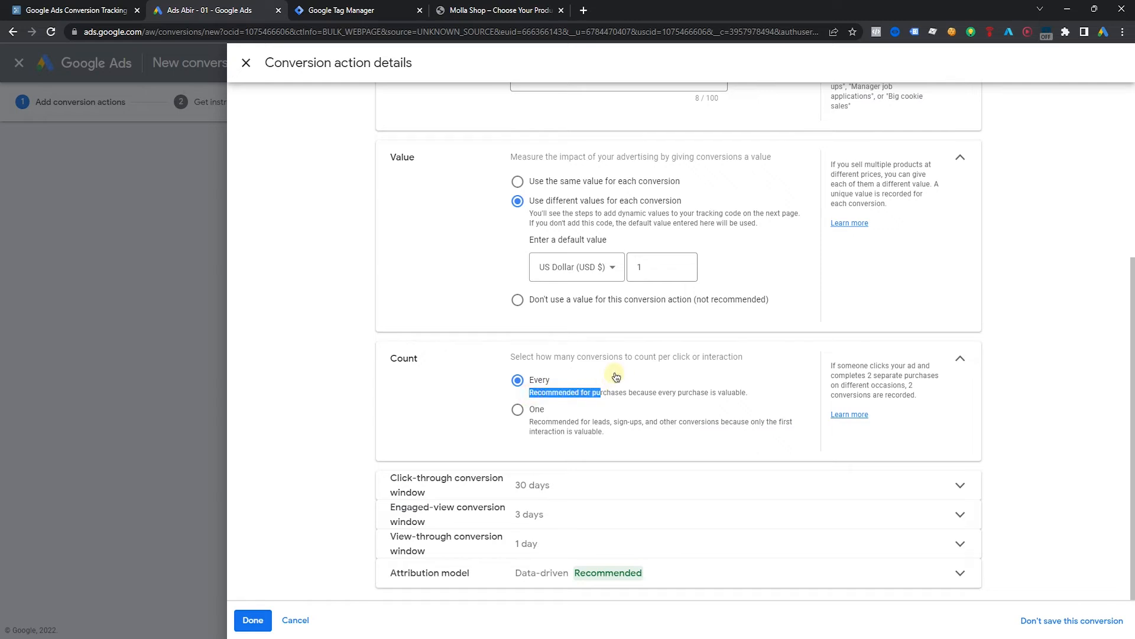
pyautogui.click(624, 371)
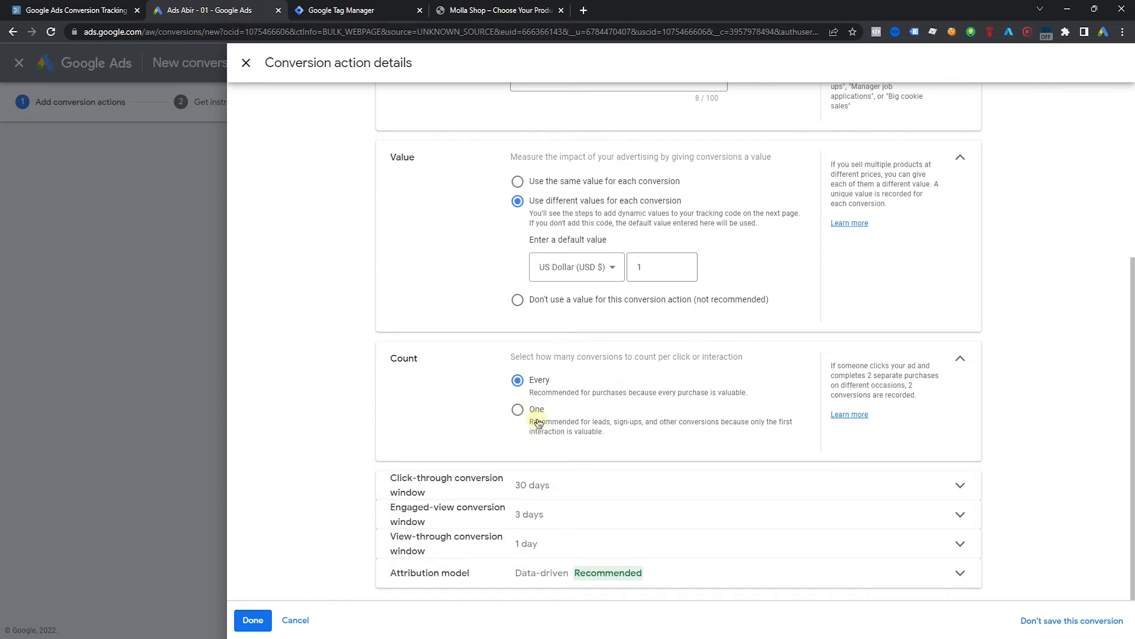
pyautogui.click(517, 417)
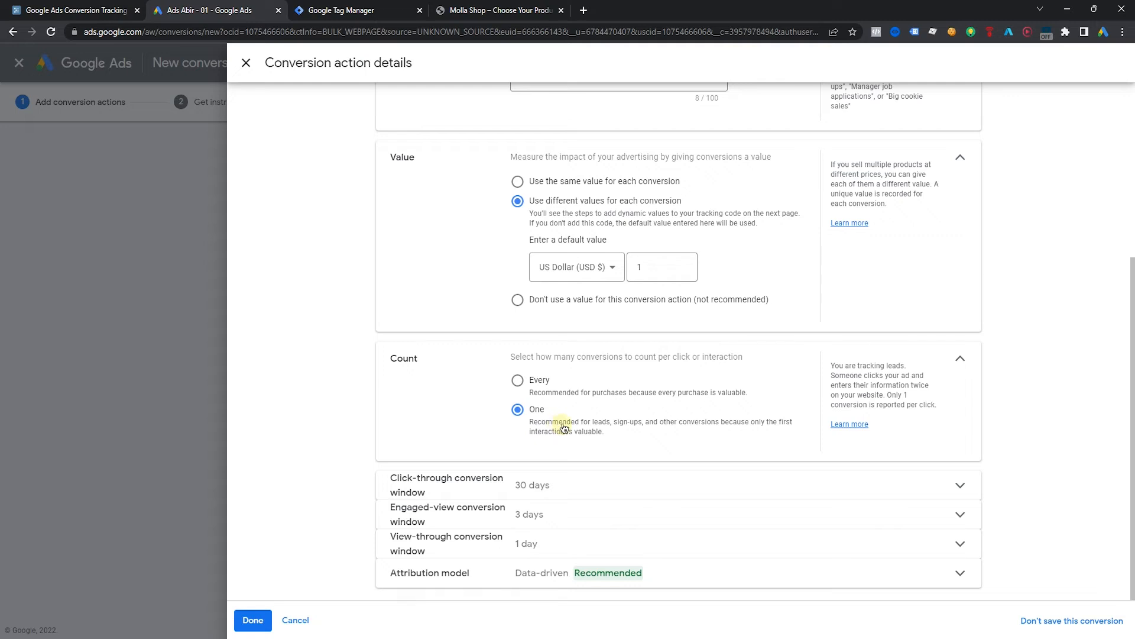
pyautogui.moveTo(594, 425); pyautogui.dragTo(644, 428)
pyautogui.click(532, 391)
pyautogui.moveTo(609, 400); pyautogui.dragTo(717, 395)
pyautogui.click(443, 397)
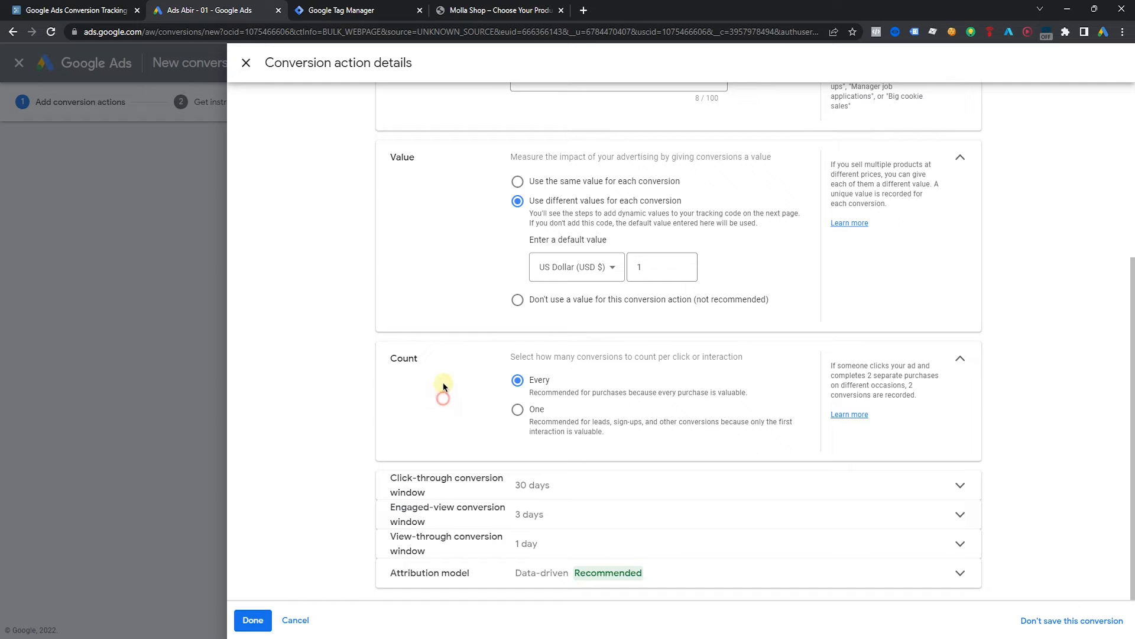
# - Expand and review the click-through, engaged-view and view-through conversion windows of the purchase conversion
pyautogui.click(408, 486)
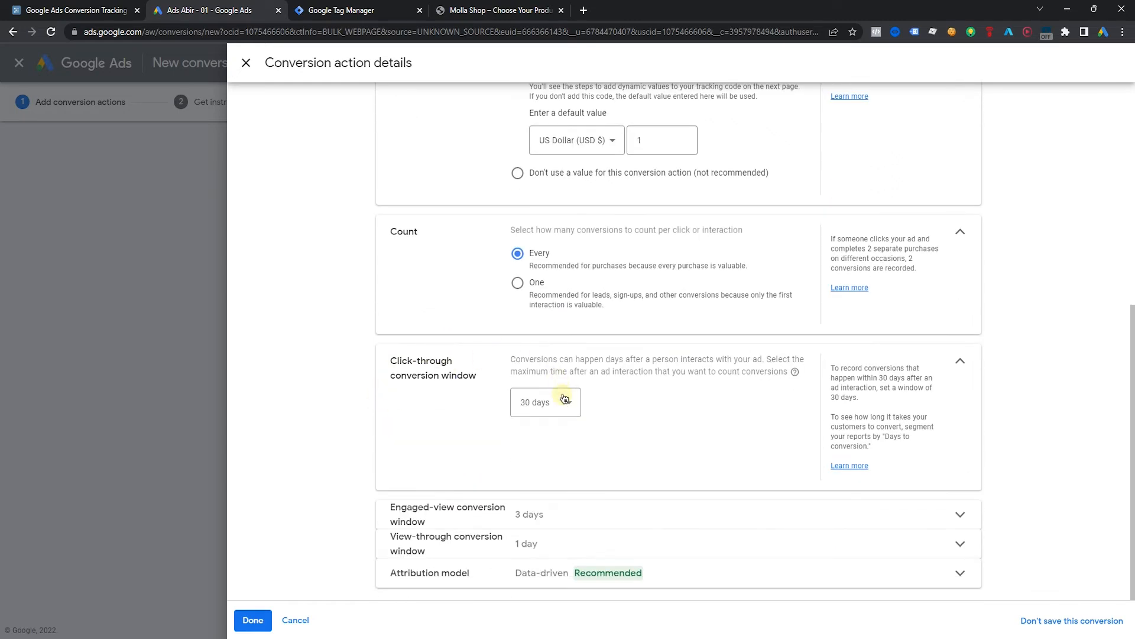
pyautogui.click(529, 401)
pyautogui.click(422, 404)
pyautogui.scroll(1, 408, 393)
pyautogui.scroll(-1, 592, 414)
pyautogui.click(478, 512)
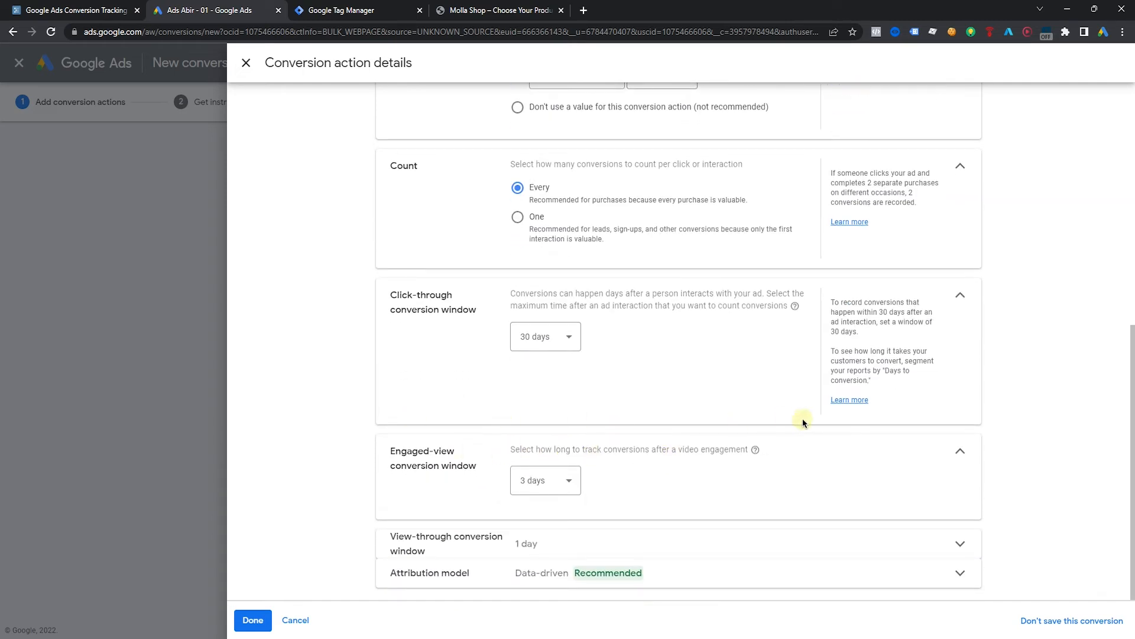
pyautogui.click(588, 539)
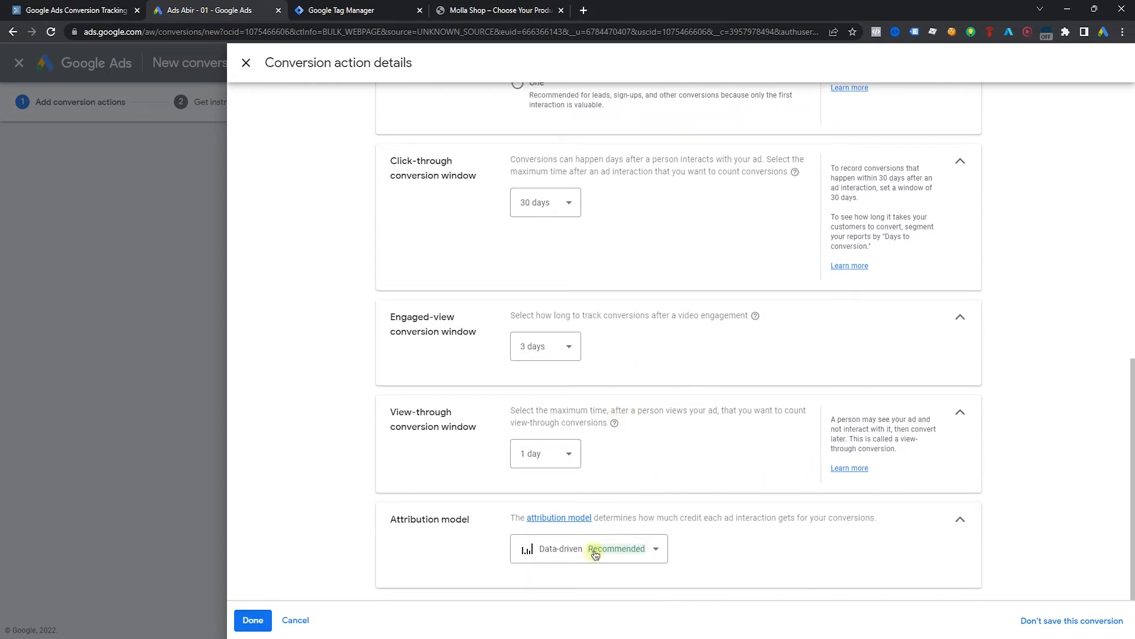
# - Keep Data-driven as the attribution model and complete the conversion action details
pyautogui.click(594, 553)
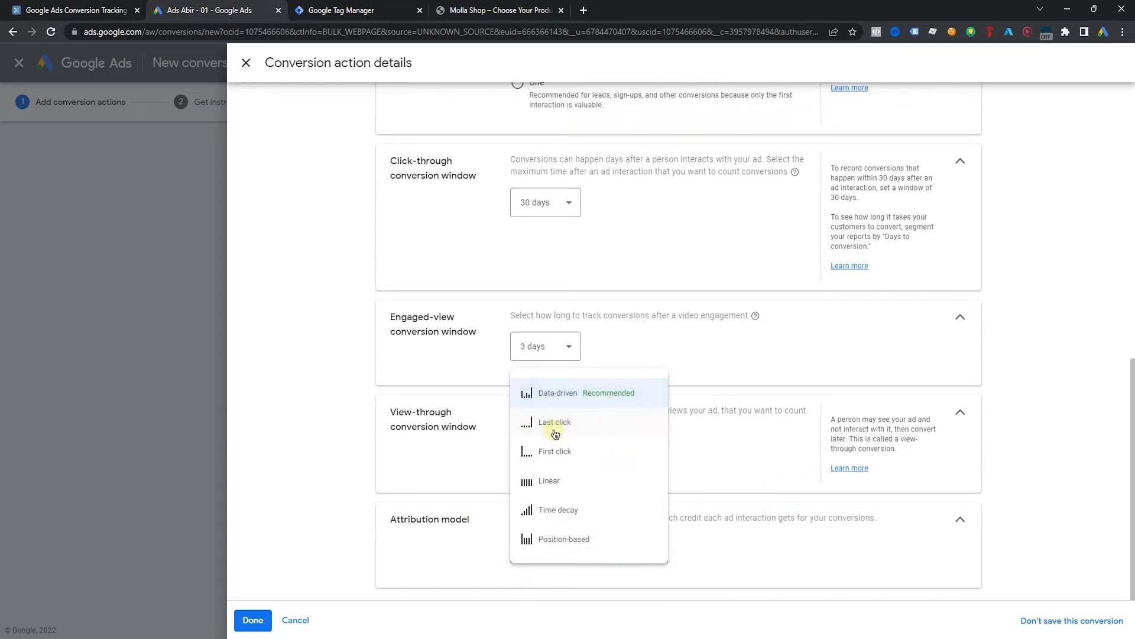
pyautogui.click(627, 402)
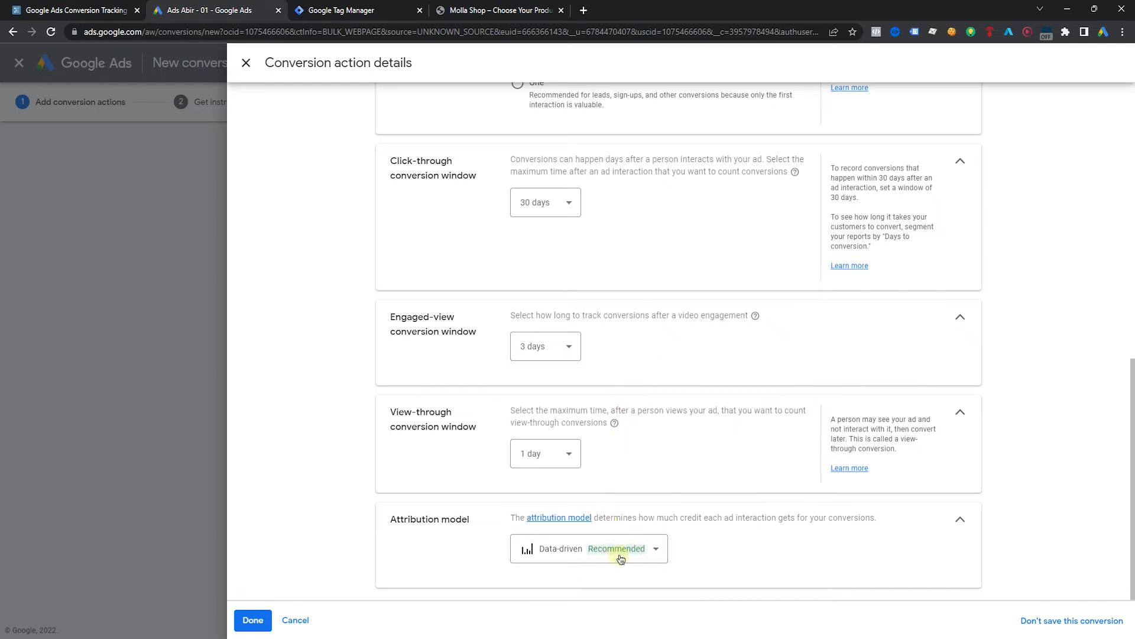
pyautogui.click(248, 620)
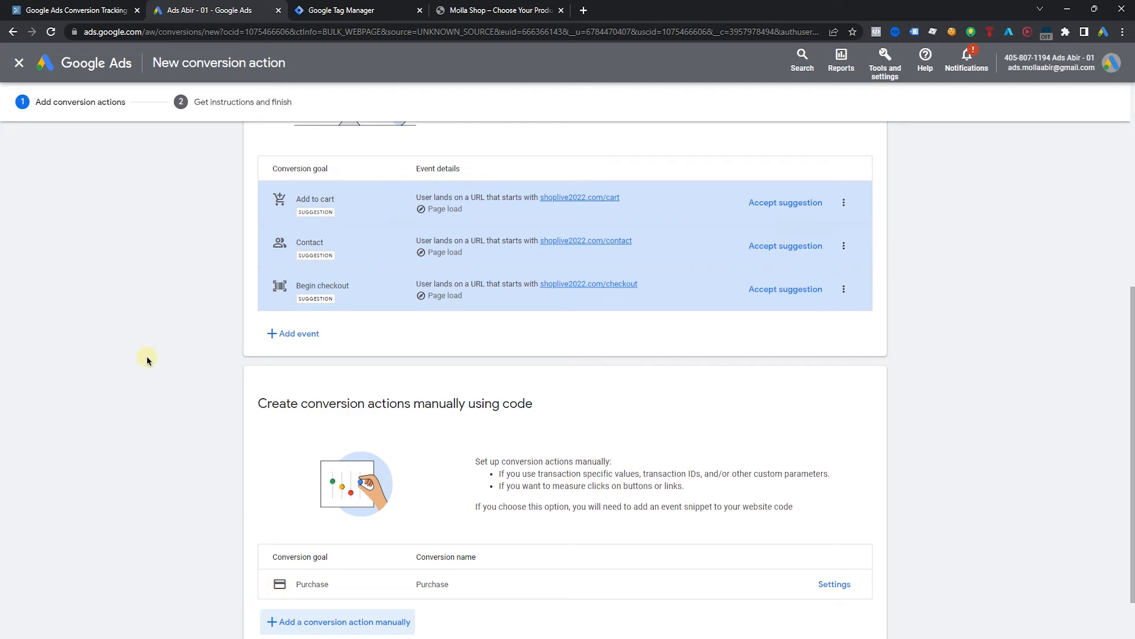
# - Save the new Purchase conversion action and show its setup instructions for Google Tag Manager
pyautogui.scroll(-1, 207, 346)
pyautogui.scroll(7, 186, 382)
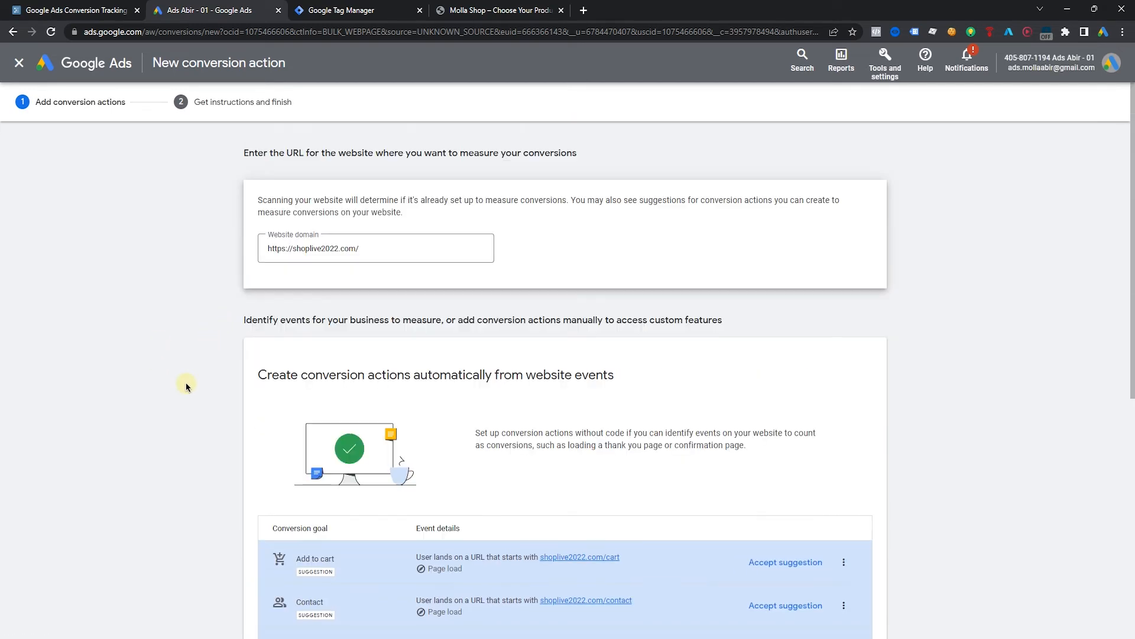
pyautogui.scroll(-7, 183, 372)
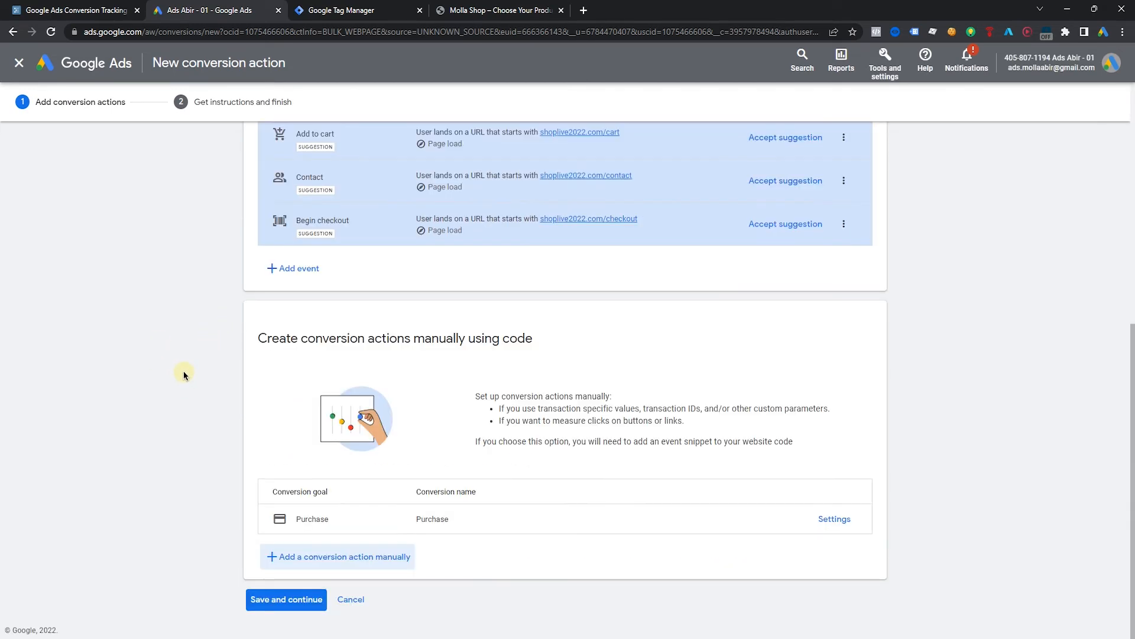
pyautogui.click(272, 599)
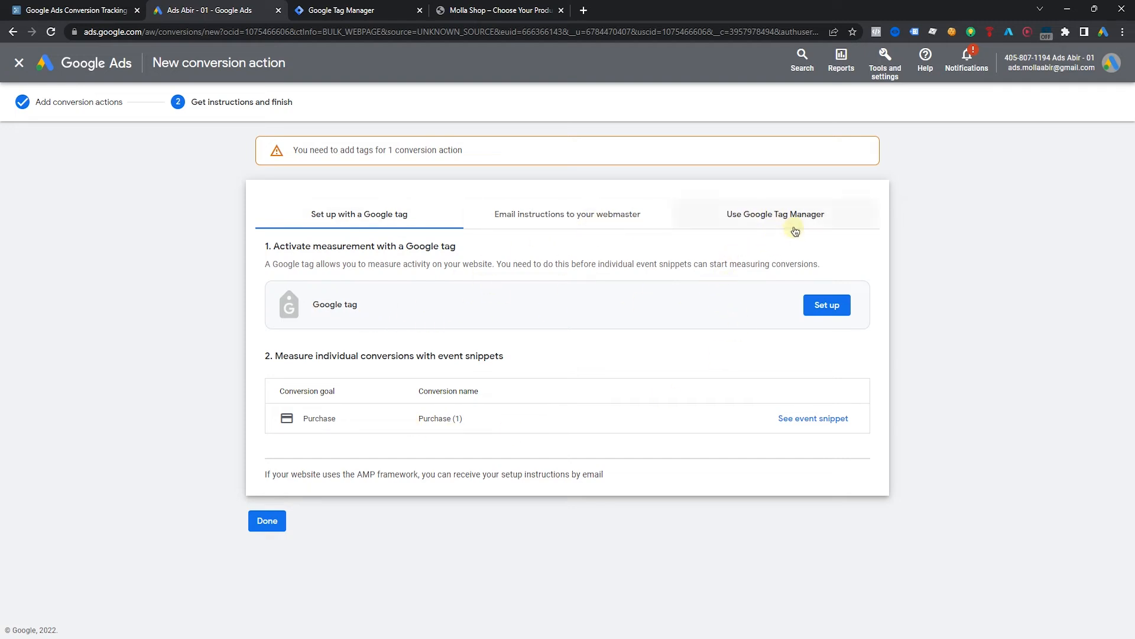
pyautogui.click(780, 219)
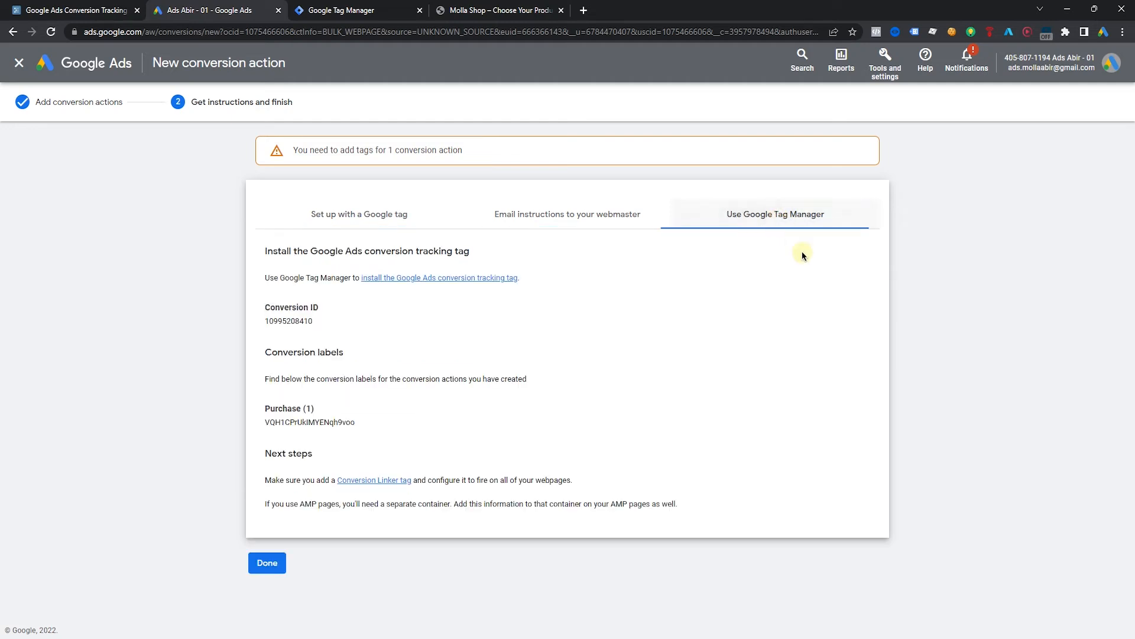
# - Copy the conversion ID from Google Ads into the Conversion ID of the Google Tag Manager tag
pyautogui.doubleClick(294, 321)
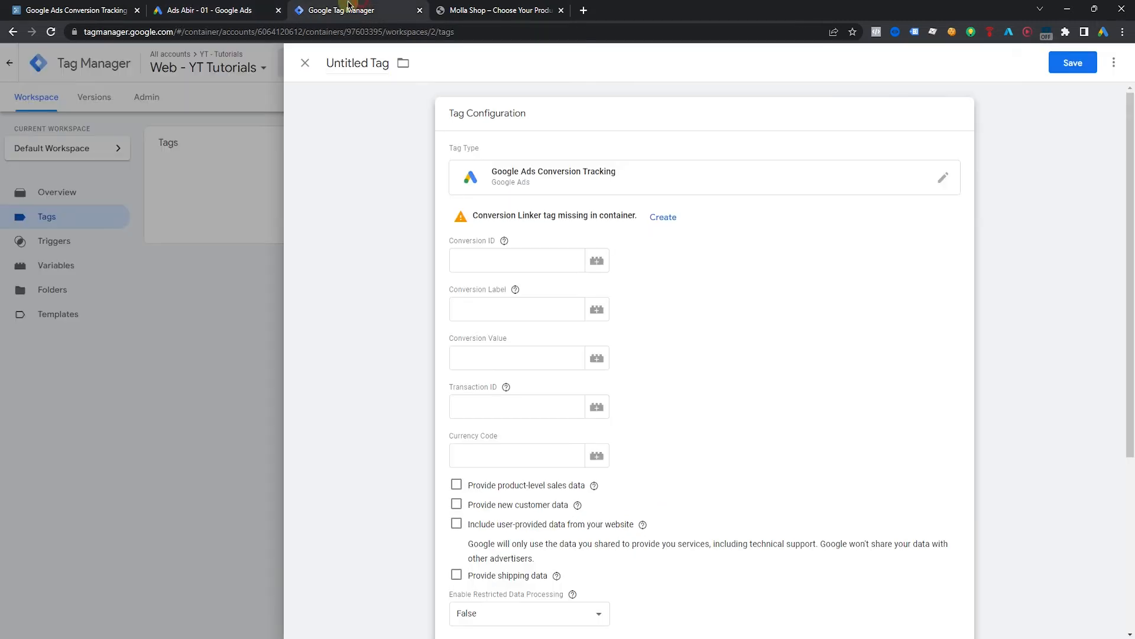
pyautogui.click(354, 10)
pyautogui.click(509, 260)
pyautogui.hotkey('ctrl', 'v')
# - Copy the Purchase (1) conversion label from Google Ads into the Conversion Label of the Google Tag Manager tag
pyautogui.click(212, 10)
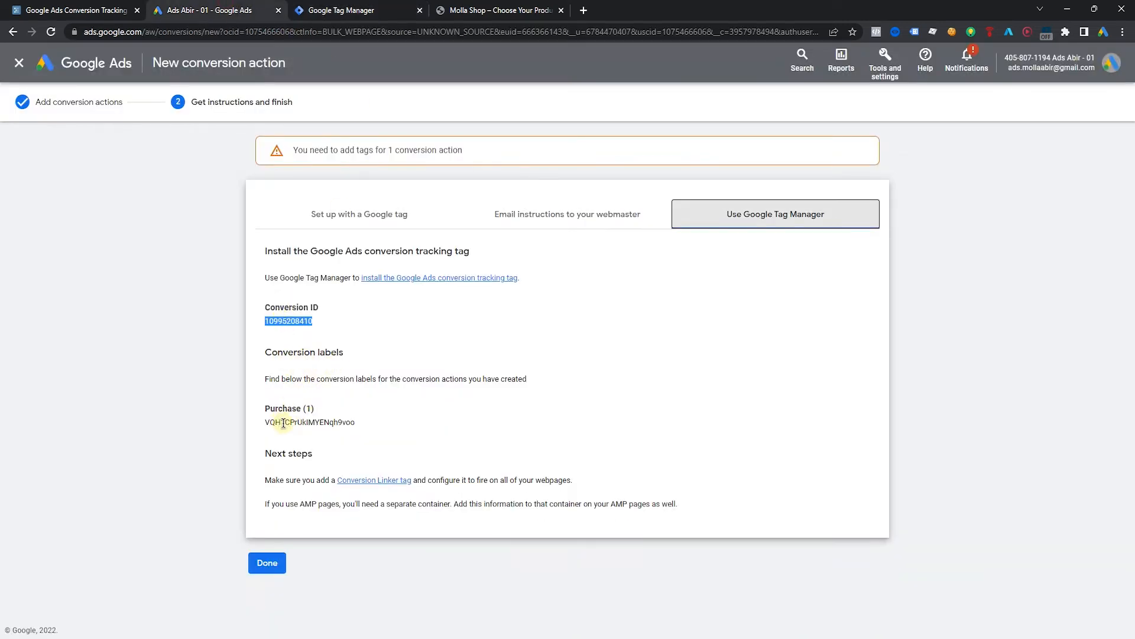
pyautogui.doubleClick(284, 423)
pyautogui.click(271, 380)
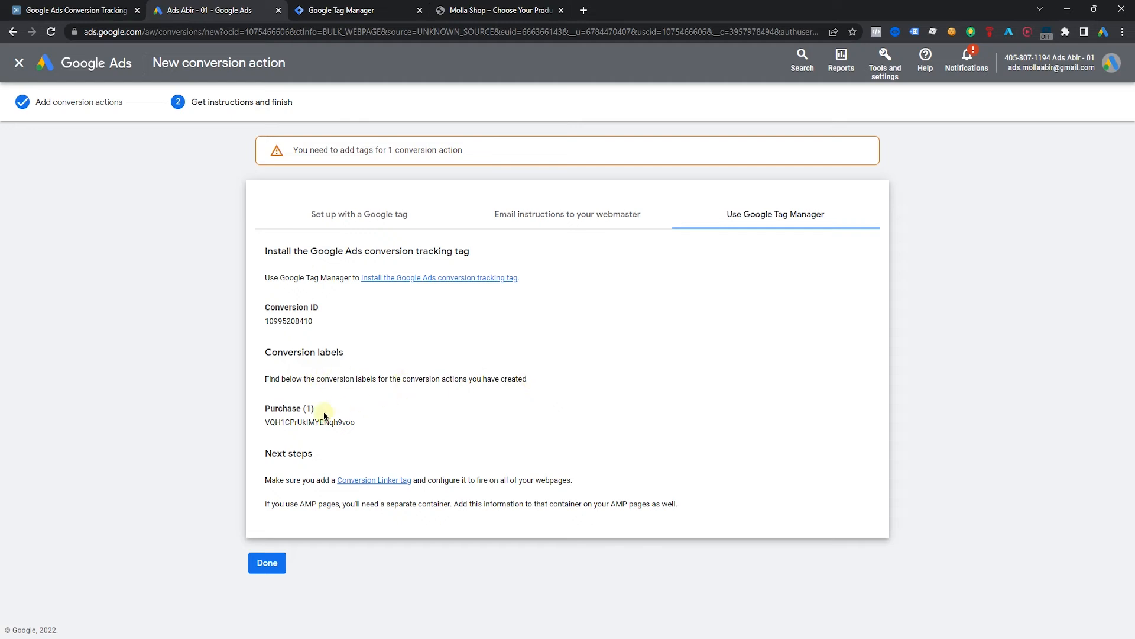
pyautogui.doubleClick(285, 422)
pyautogui.hotkey('ctrl', 'c')
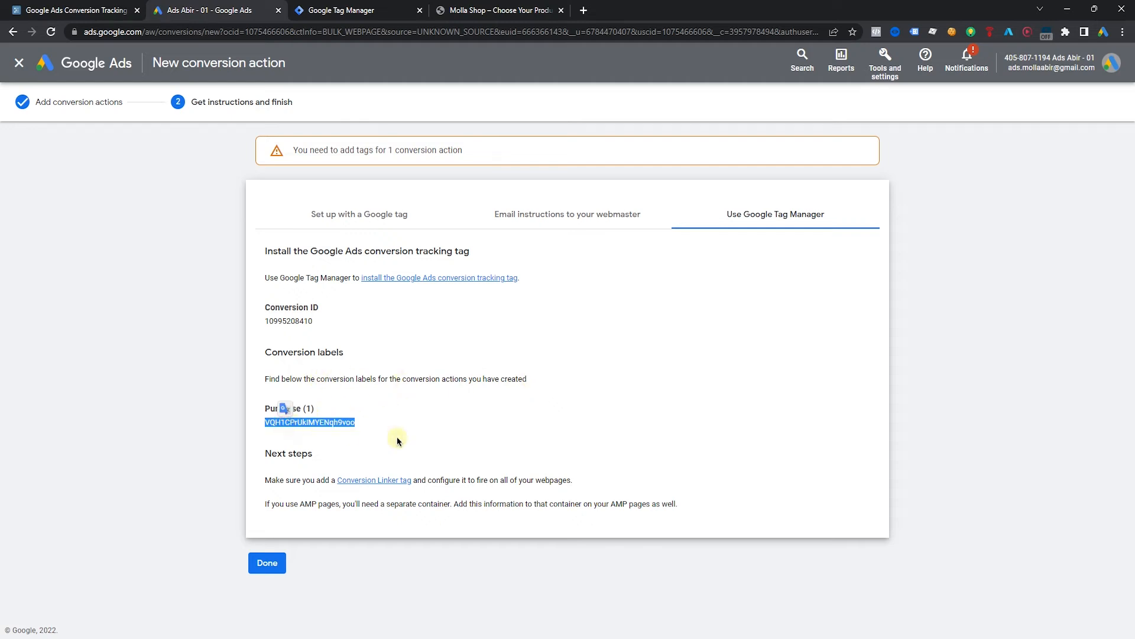
pyautogui.click(341, 10)
pyautogui.click(530, 309)
pyautogui.hotkey('ctrl', 'v')
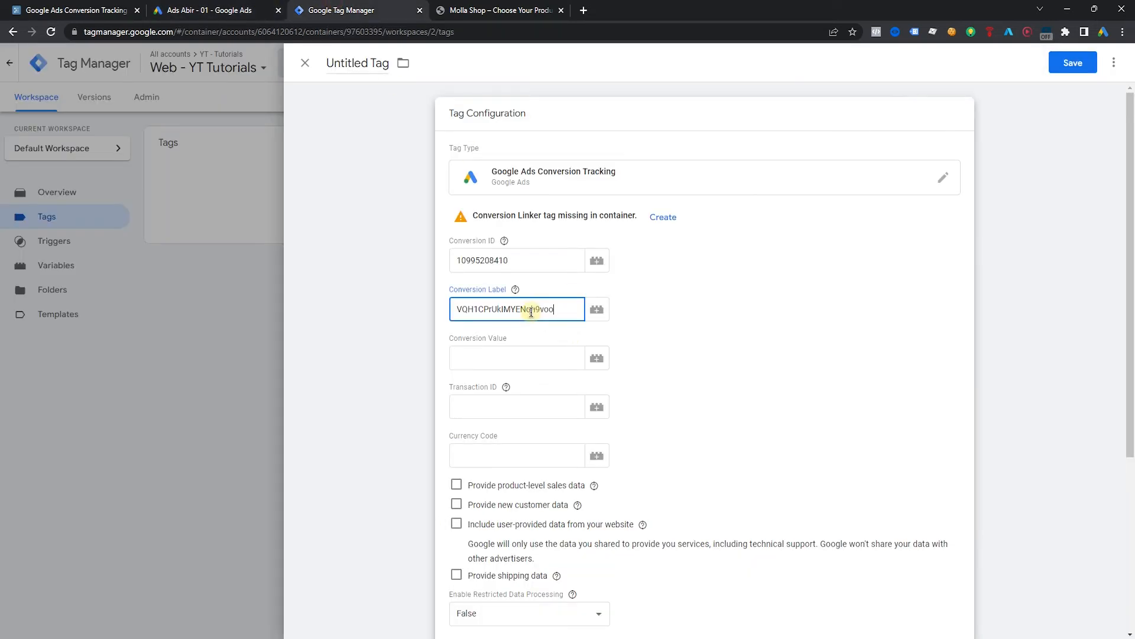
# - Switch back to Google Ads, review the Purchase (1) conversion label and finish the conversion action setup
pyautogui.click(248, 10)
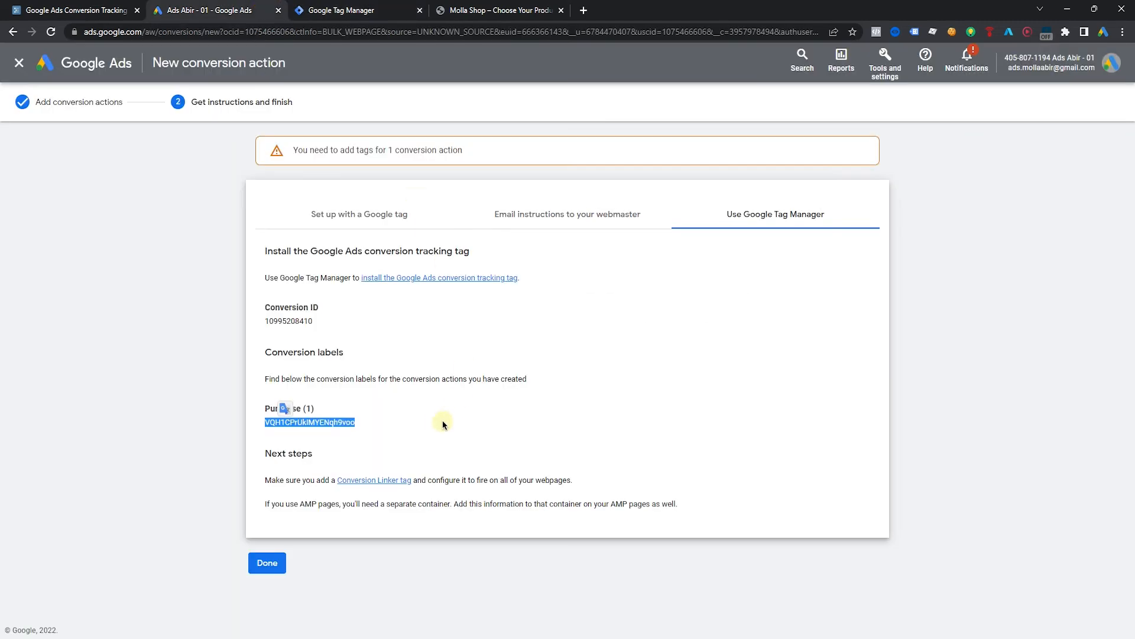
pyautogui.click(416, 418)
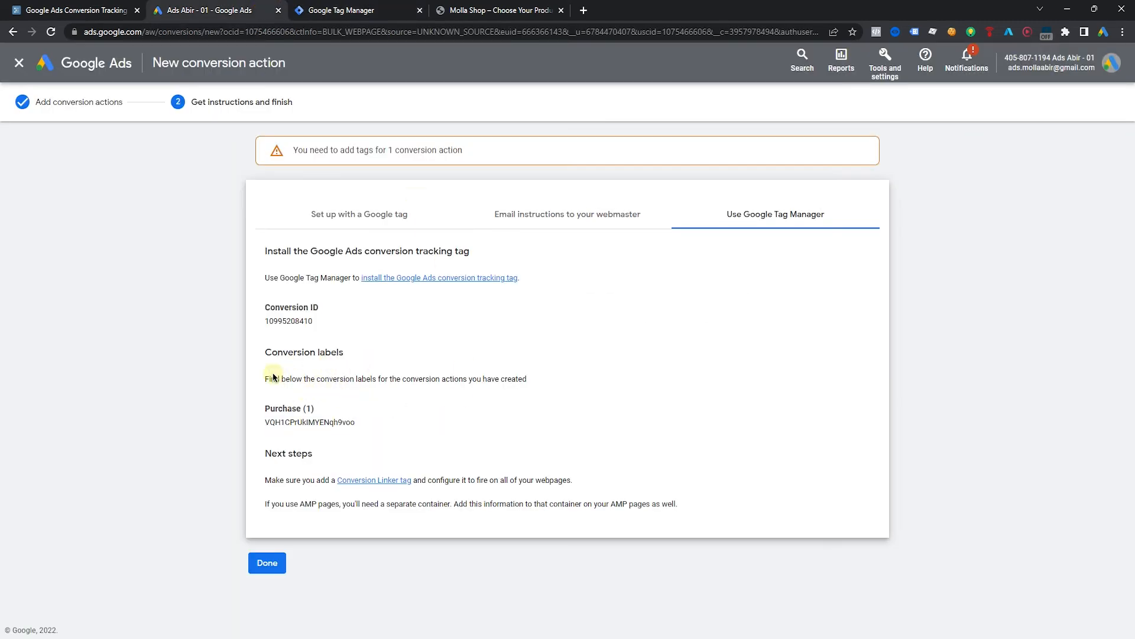
pyautogui.tripleClick(270, 353)
pyautogui.moveTo(263, 406); pyautogui.dragTo(376, 427)
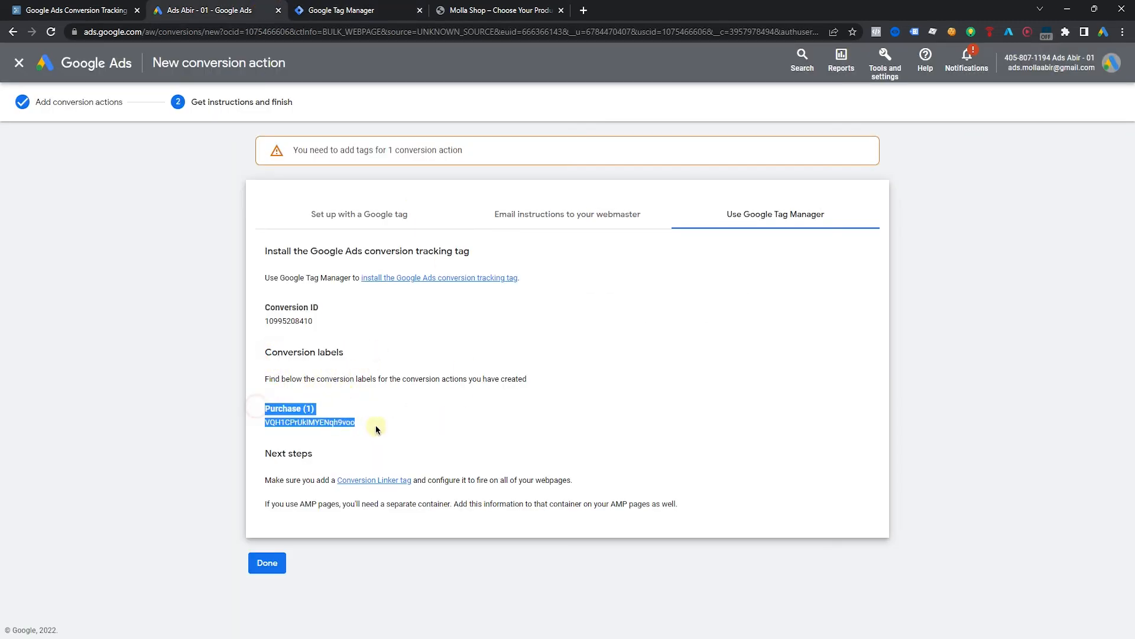
pyautogui.click(418, 410)
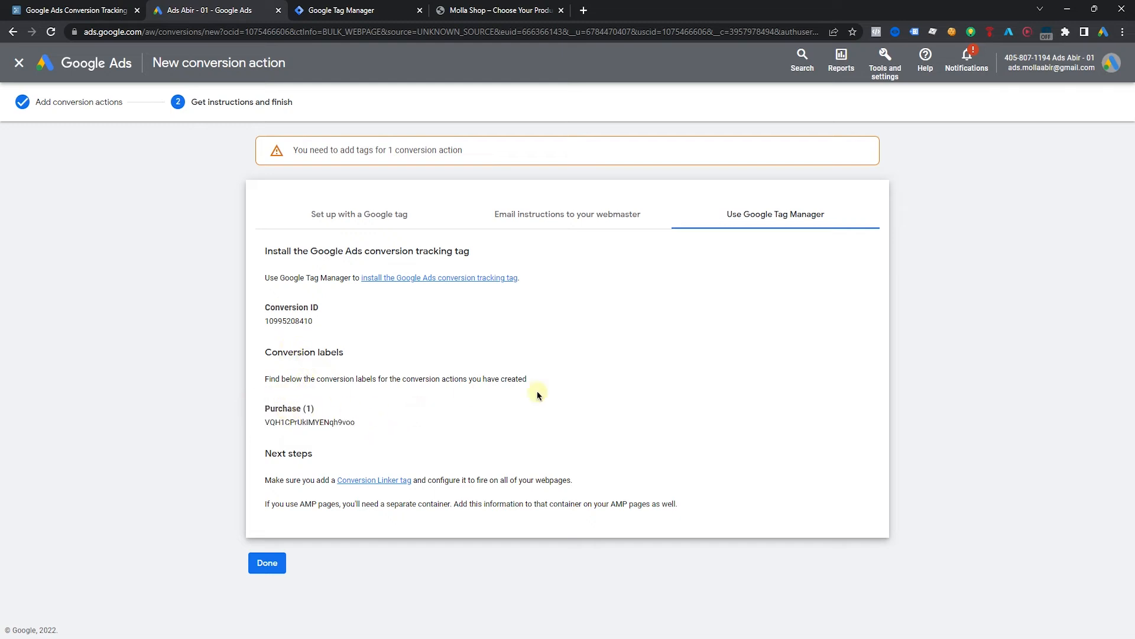
pyautogui.click(278, 569)
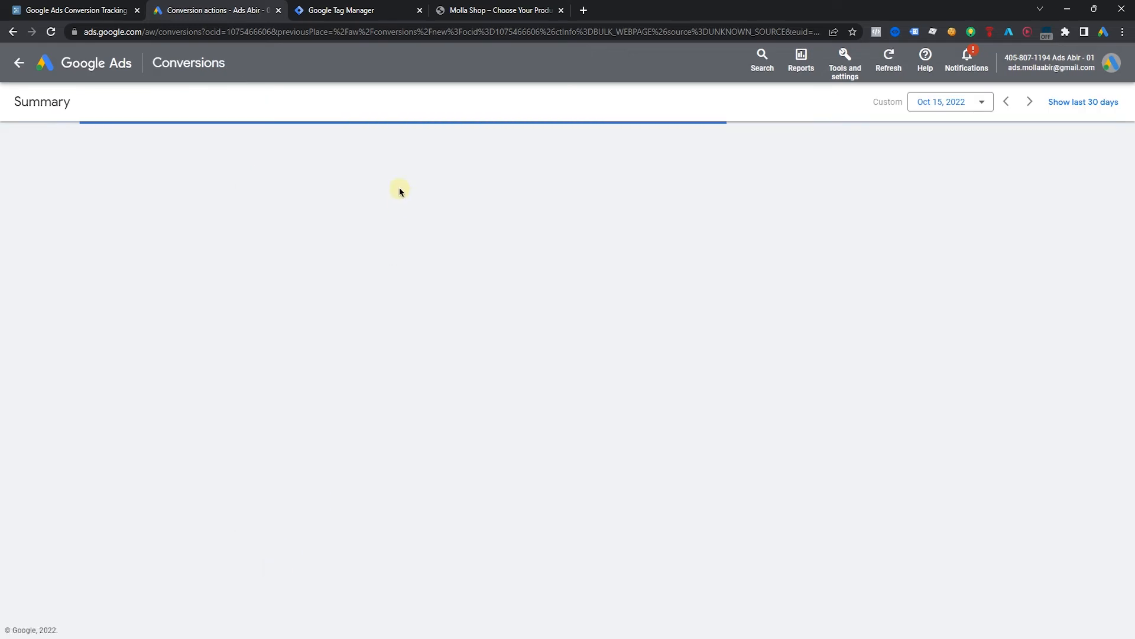
# - Switch to Google Tag Manager and set the tag's Conversion Value to the variable dlv - purchase value
pyautogui.click(379, 5)
pyautogui.scroll(-3, 515, 145)
pyautogui.scroll(3, 530, 116)
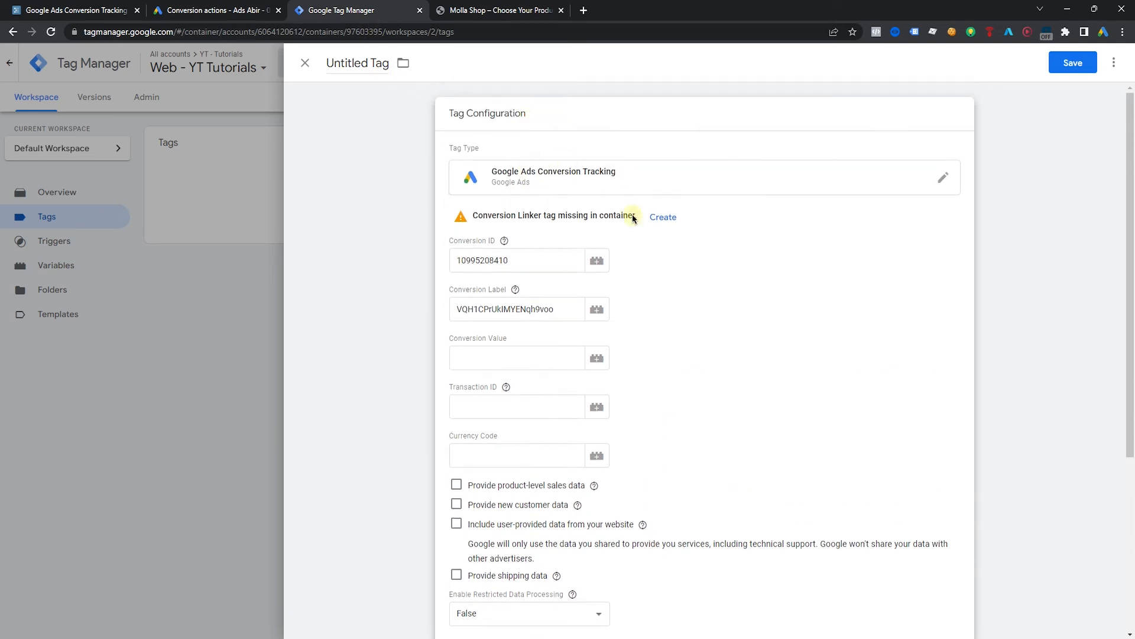
pyautogui.click(514, 364)
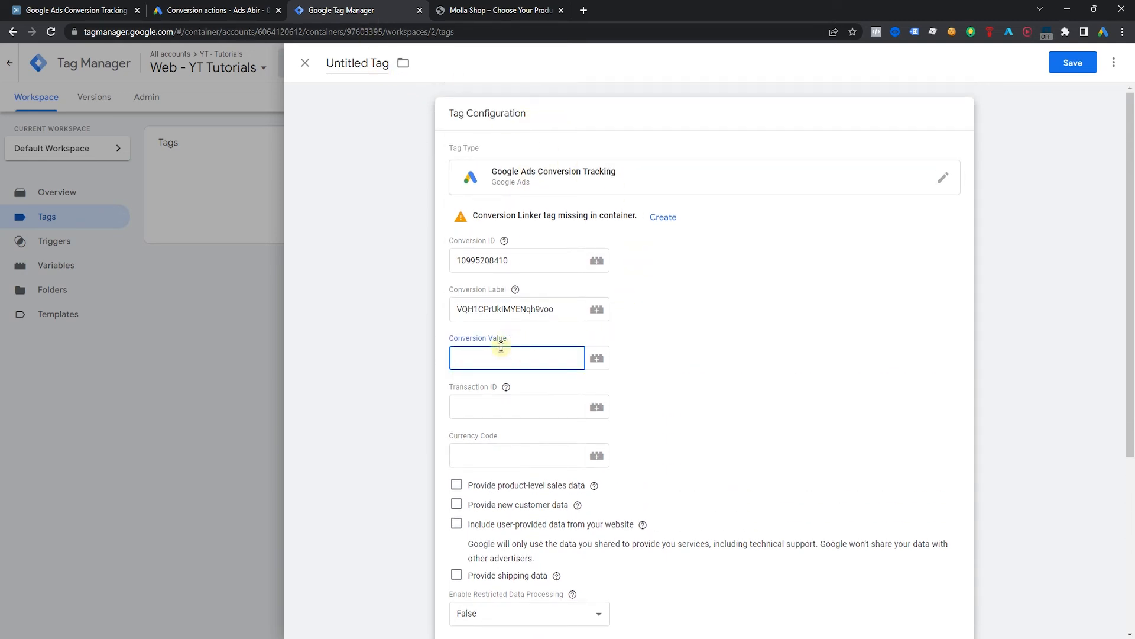
pyautogui.click(600, 358)
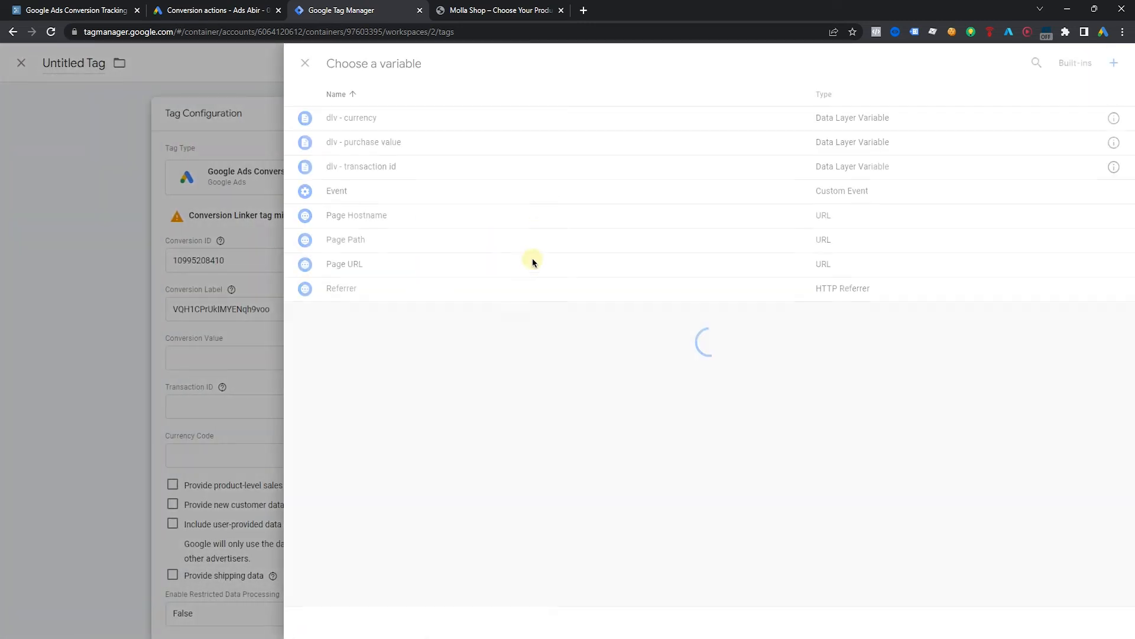
pyautogui.click(385, 142)
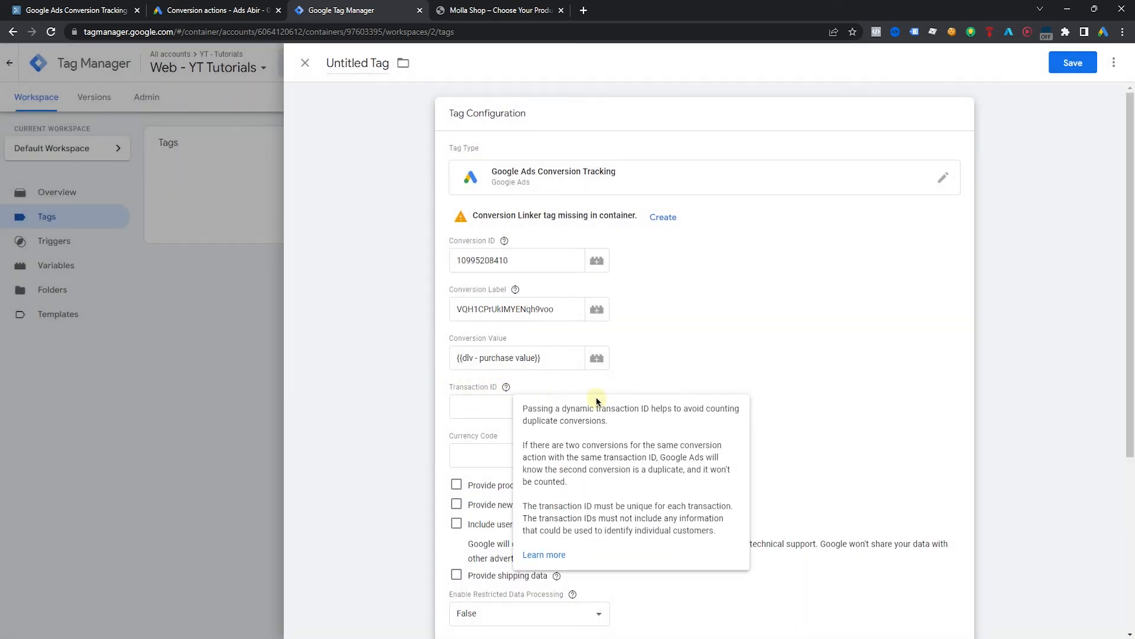
# - Set the tag's Transaction ID to dlv - transaction id and its Currency Code to dlv - currency
pyautogui.click(597, 407)
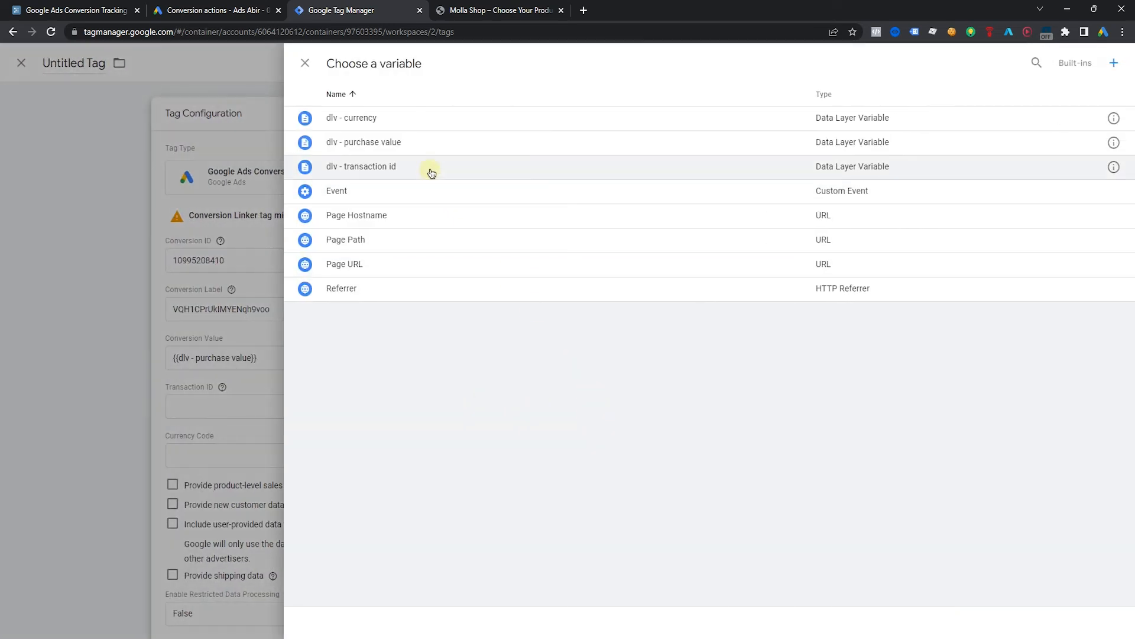
pyautogui.click(408, 167)
pyautogui.click(476, 459)
pyautogui.click(388, 121)
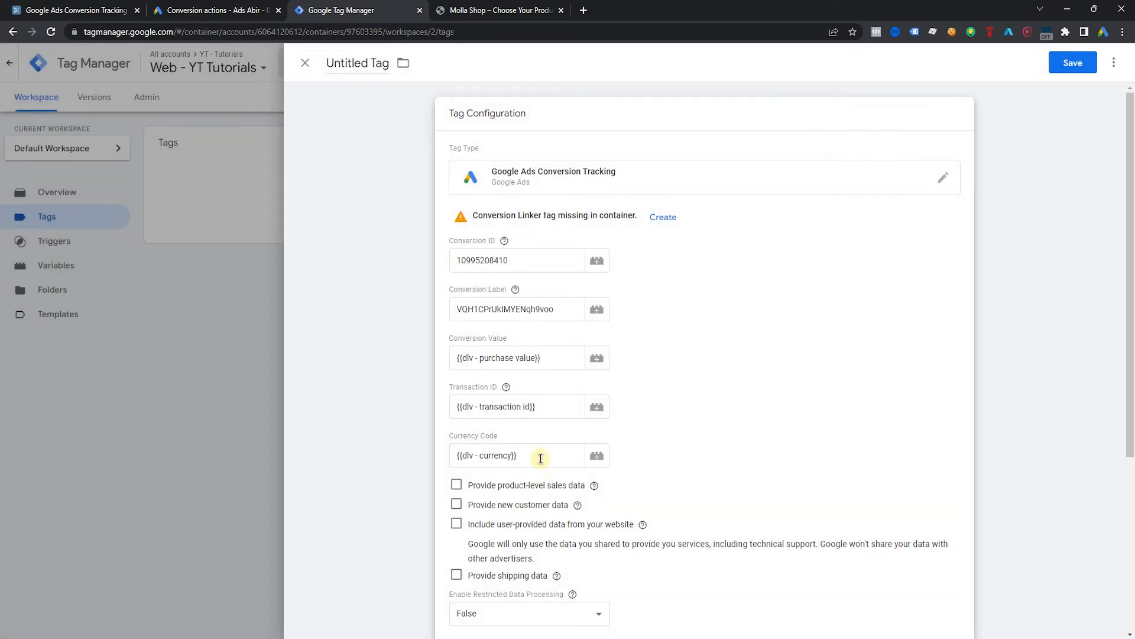
# - Clear the tag's Currency Code and choose the variable dlv - currency for it again
pyautogui.click(421, 442)
pyautogui.click(563, 342)
pyautogui.moveTo(548, 449); pyautogui.dragTo(452, 453)
pyautogui.press('BackSpace')
pyautogui.click(595, 456)
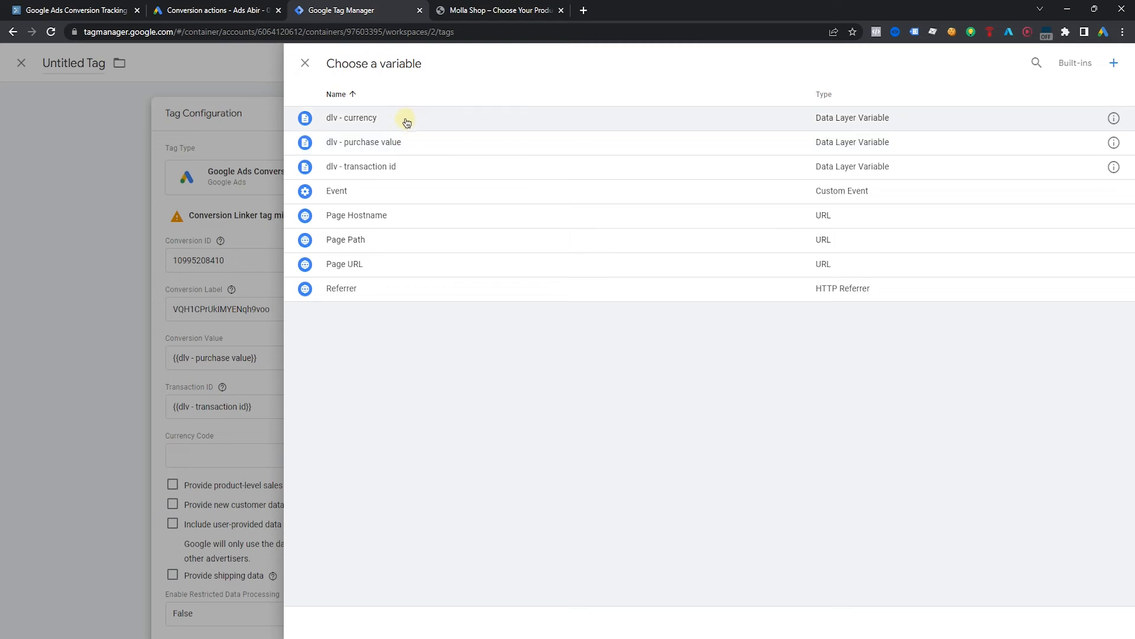
pyautogui.click(389, 120)
pyautogui.scroll(-1, 545, 419)
pyautogui.moveTo(550, 332); pyautogui.dragTo(457, 321)
pyautogui.click(642, 301)
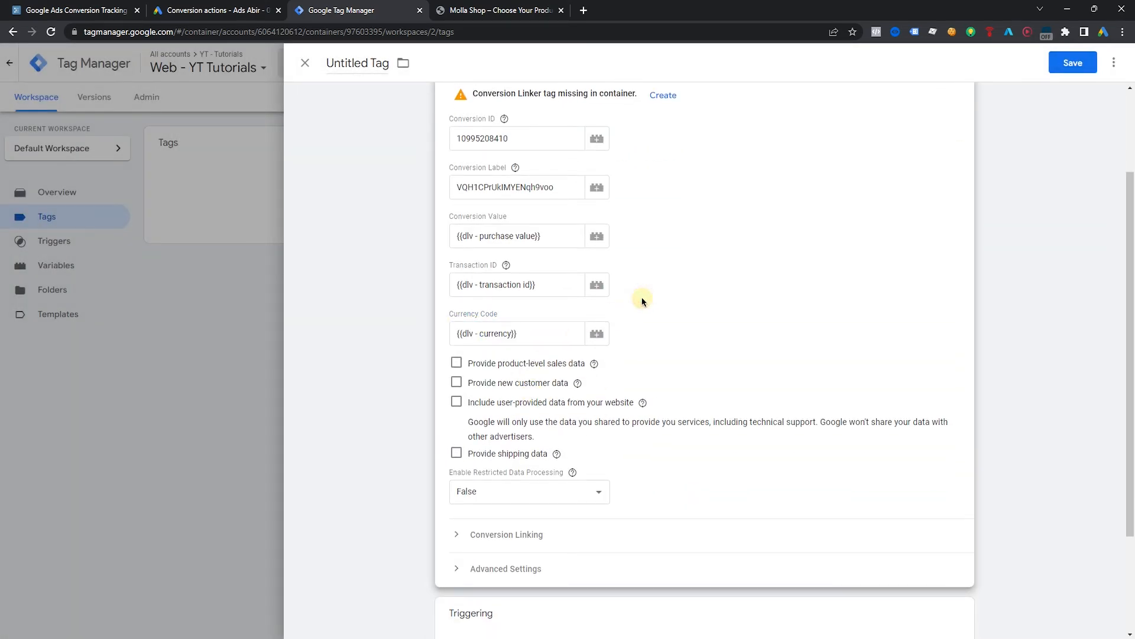
# - Assign the Purchase custom event as the firing trigger of the Google Ads Conversion Tracking tag
pyautogui.scroll(-3, 686, 321)
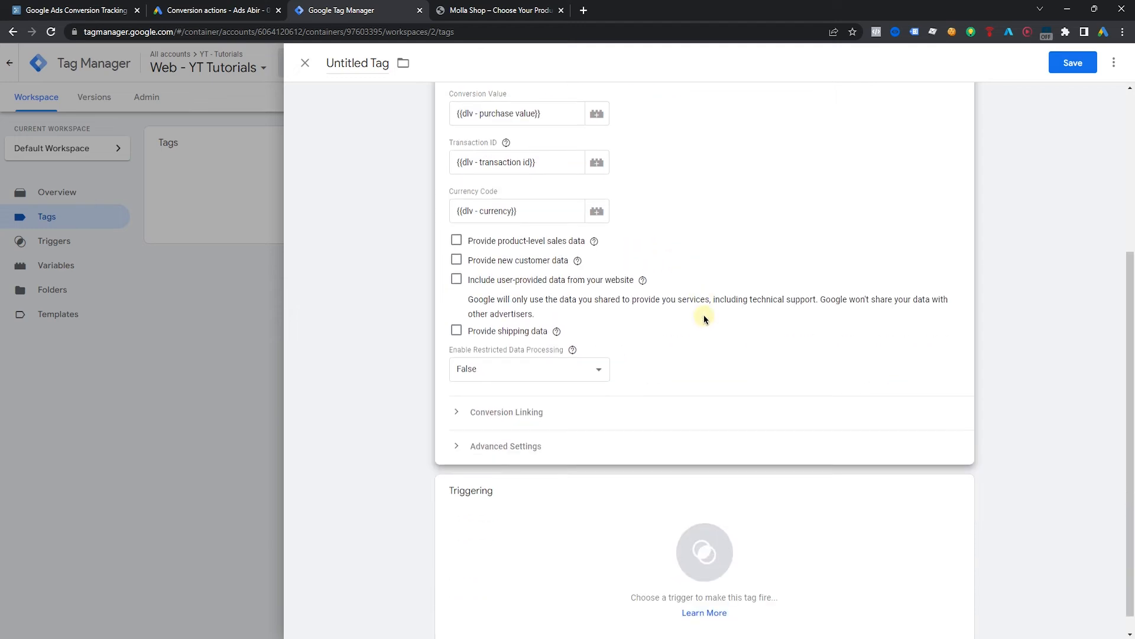
pyautogui.click(533, 526)
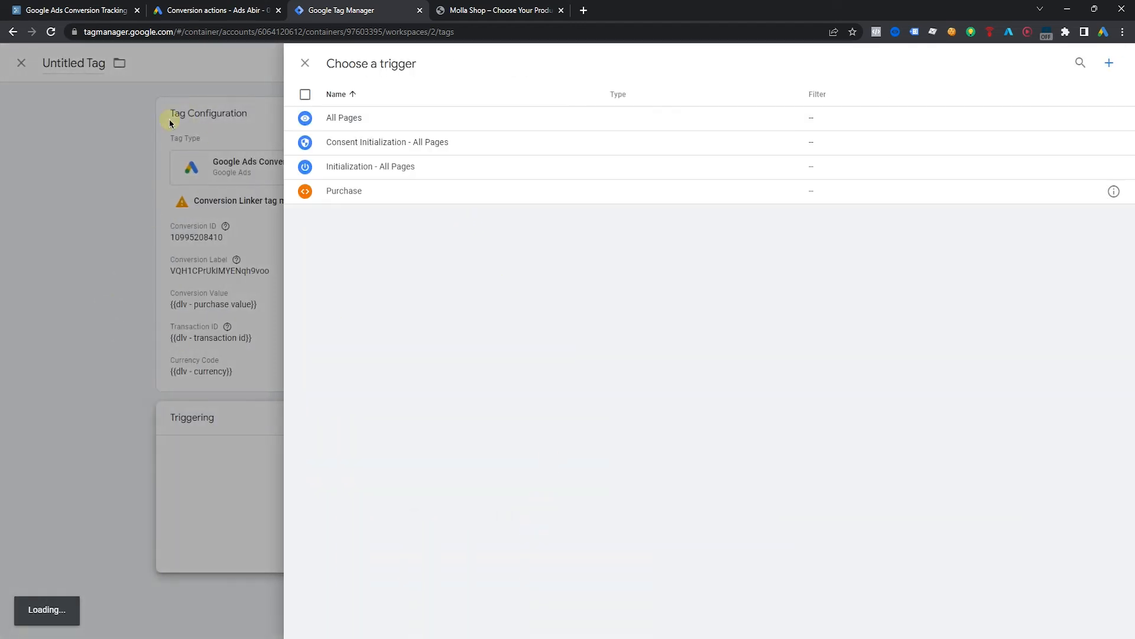
pyautogui.click(349, 192)
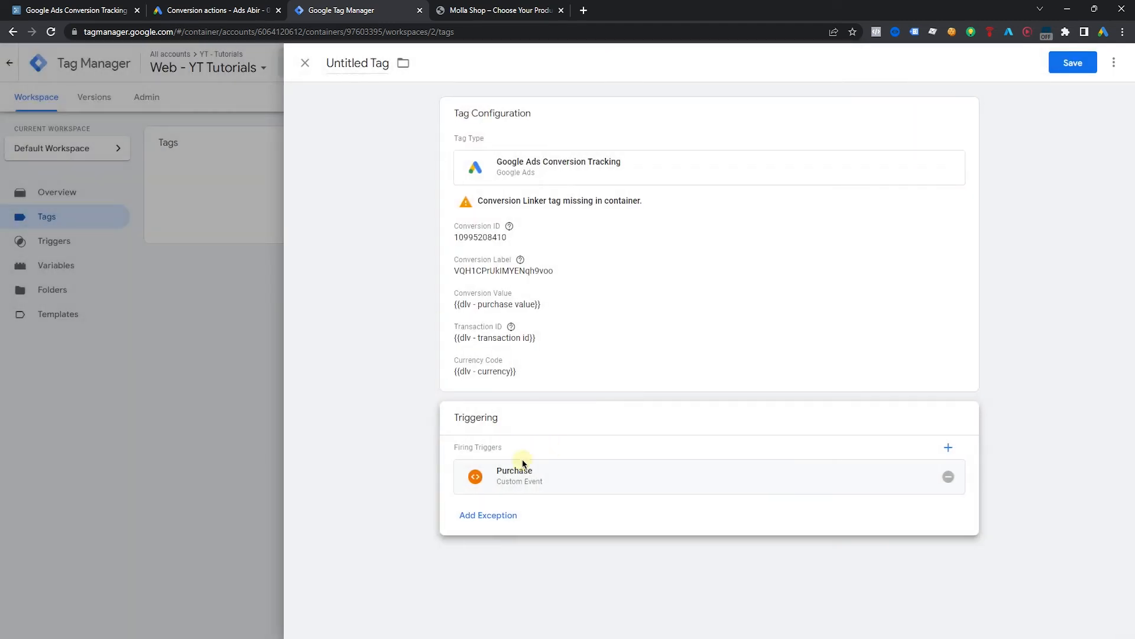
# - Save the tag under the name GADS - Conversion Tracking and review its saved configuration
pyautogui.click(359, 62)
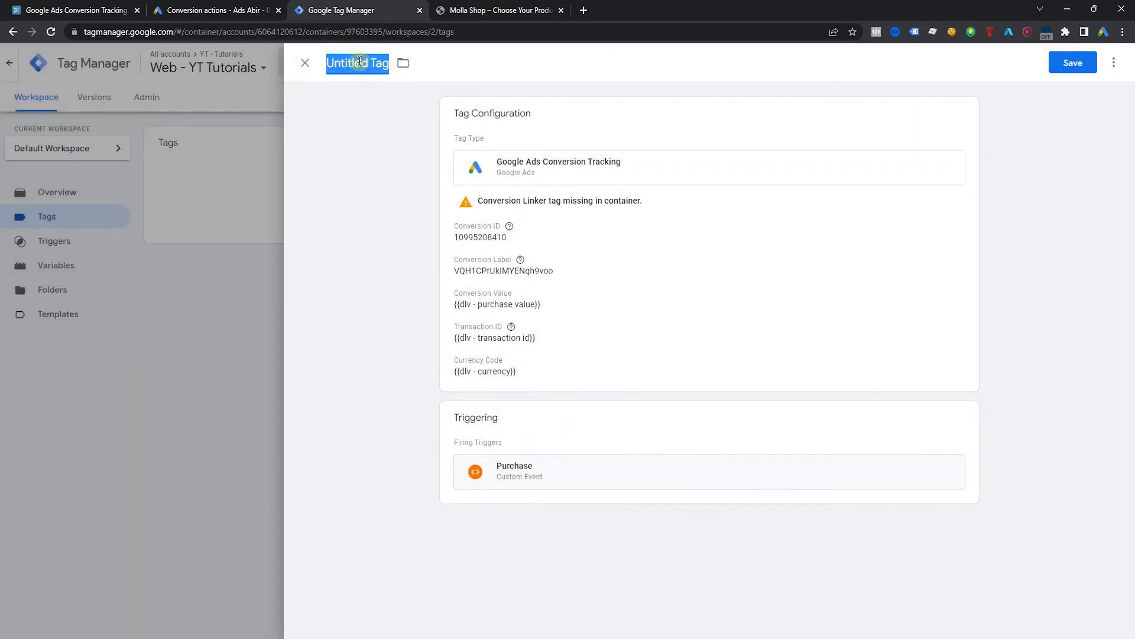
pyautogui.write('GADS-')
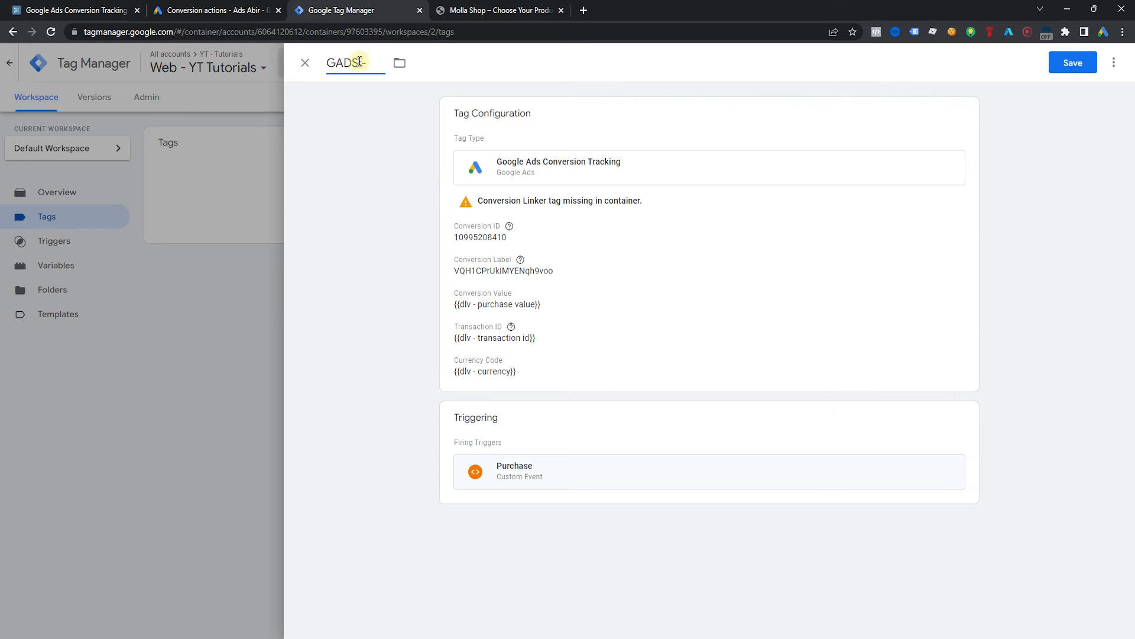
pyautogui.write('Convertion')
pyautogui.press('BackSpace')
pyautogui.press('BackSpace')
pyautogui.press('BackSpace')
pyautogui.press('BackSpace')
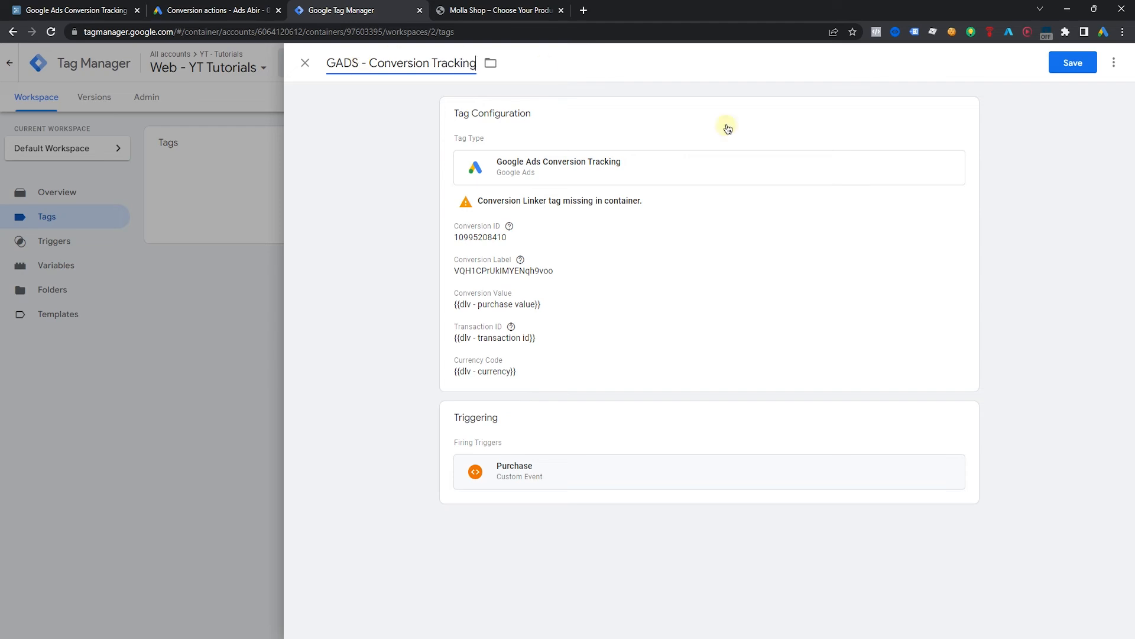
pyautogui.click(1072, 63)
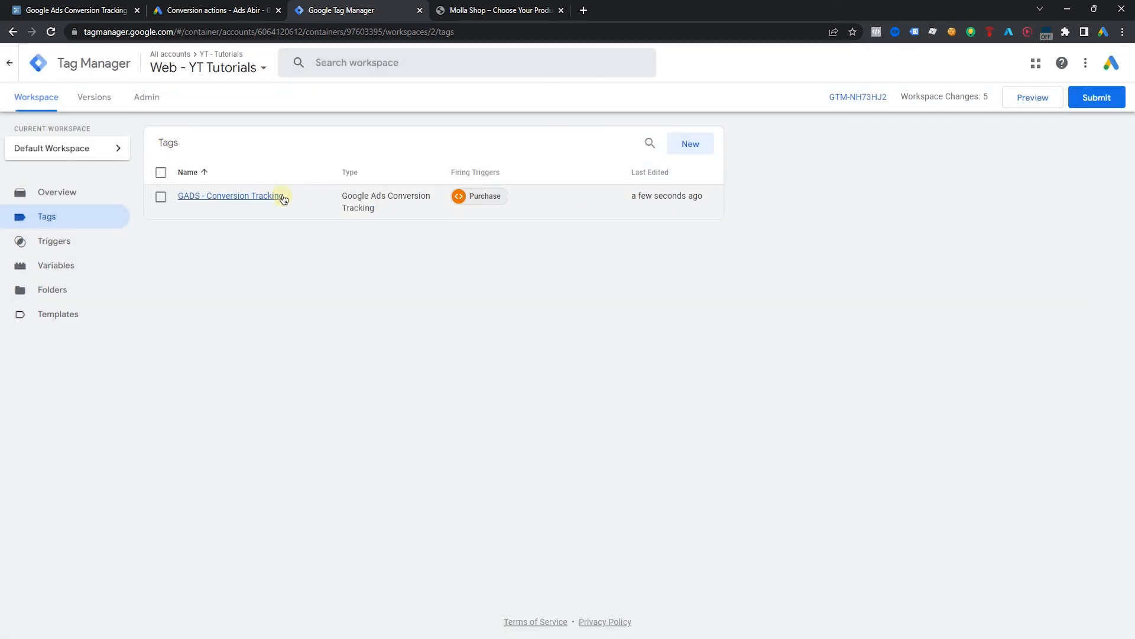
pyautogui.click(279, 196)
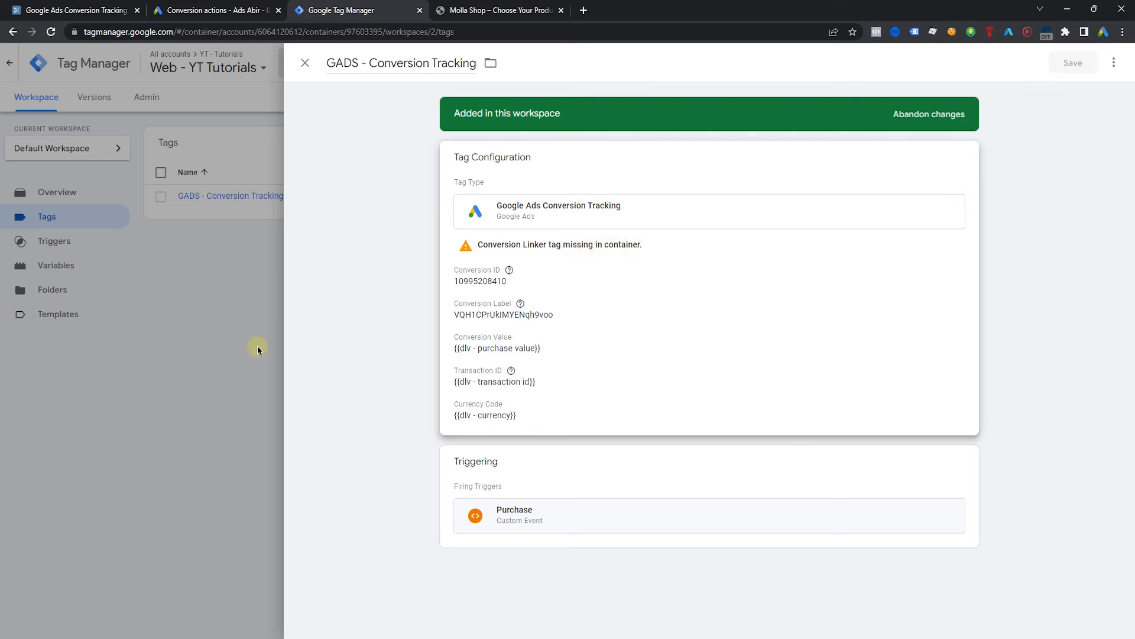
pyautogui.click(203, 325)
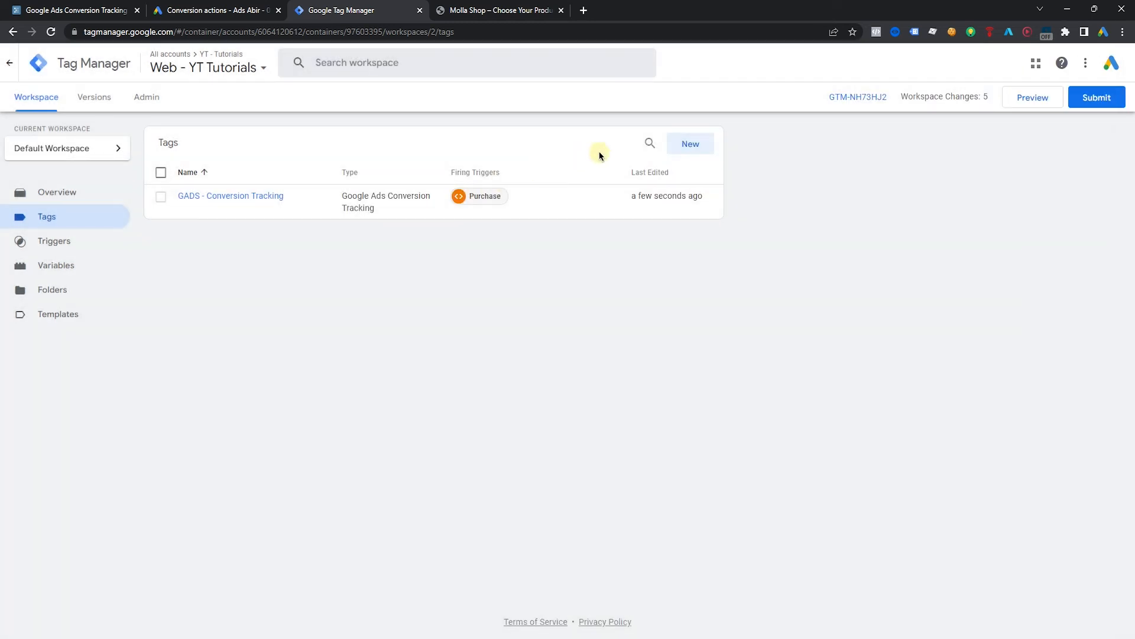
# - Create a new tag of type Conversion Linker that fires on the All Pages trigger
pyautogui.click(692, 144)
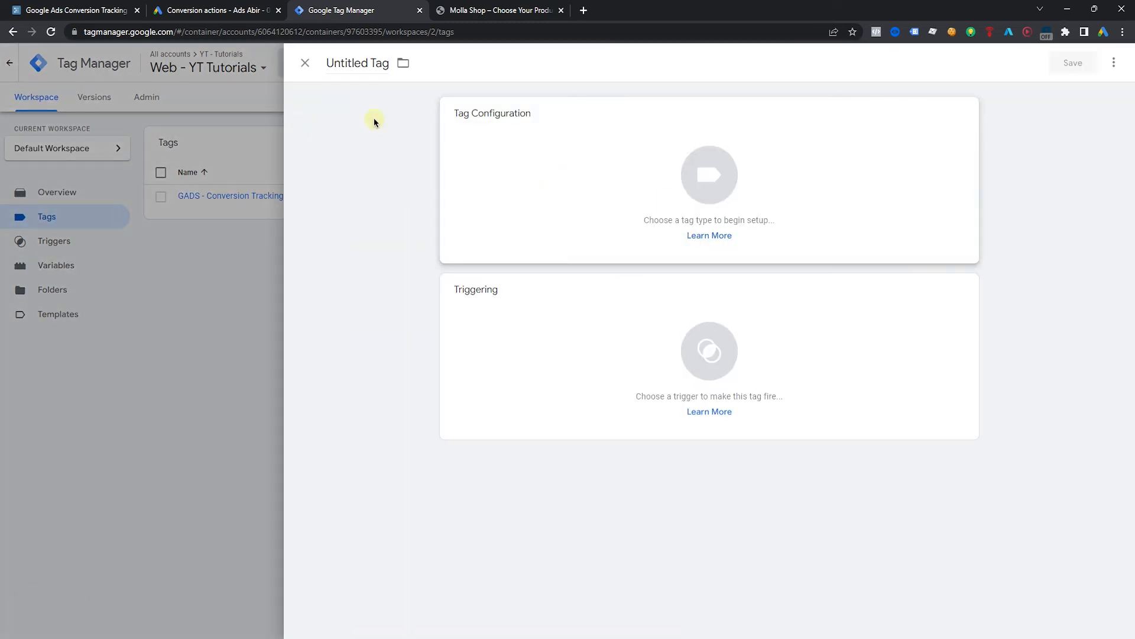
pyautogui.click(525, 141)
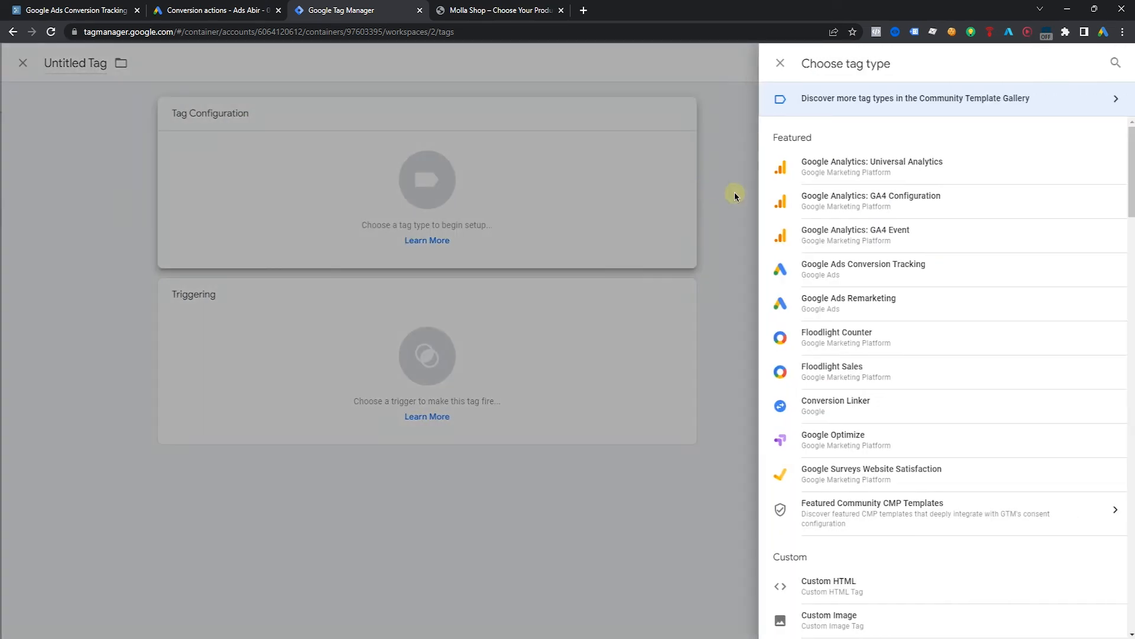
pyautogui.scroll(-1, 881, 230)
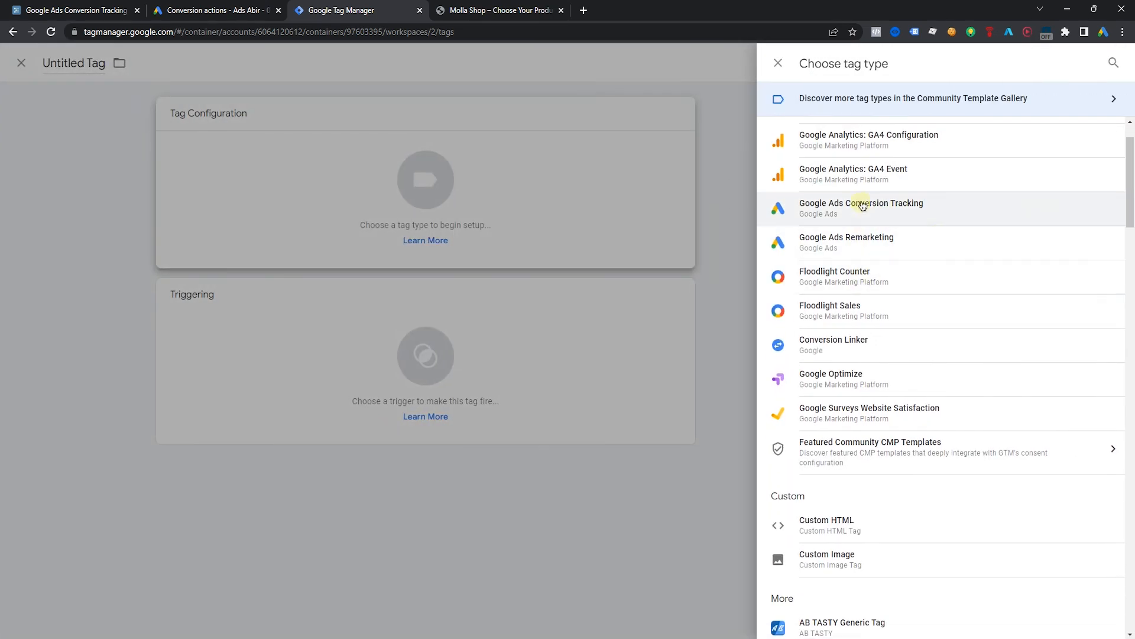
pyautogui.click(829, 346)
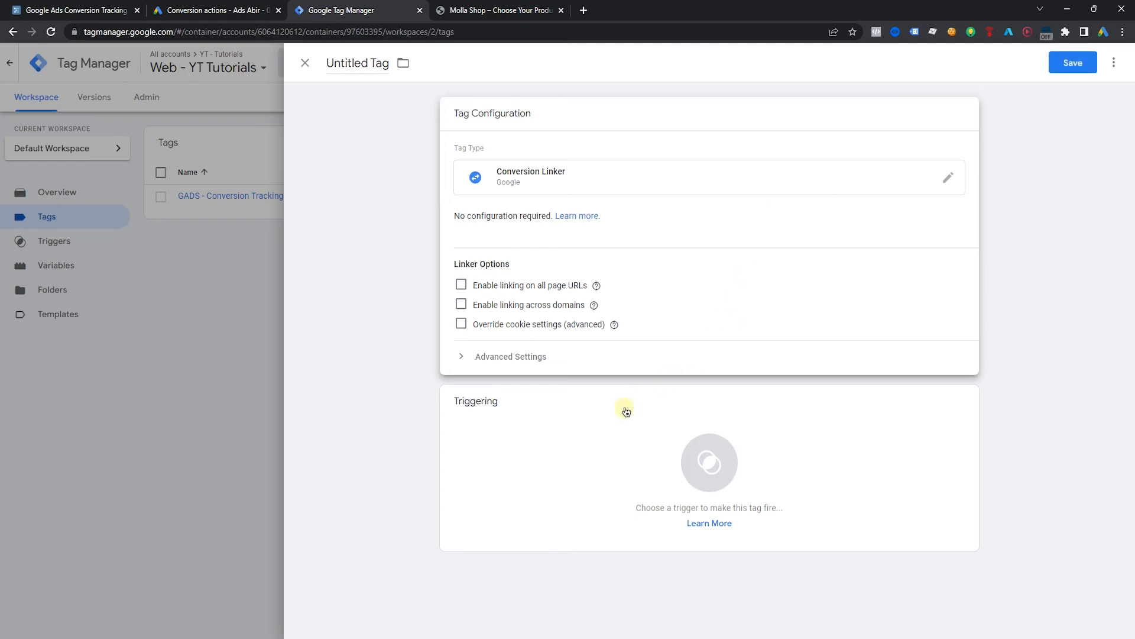
pyautogui.click(559, 441)
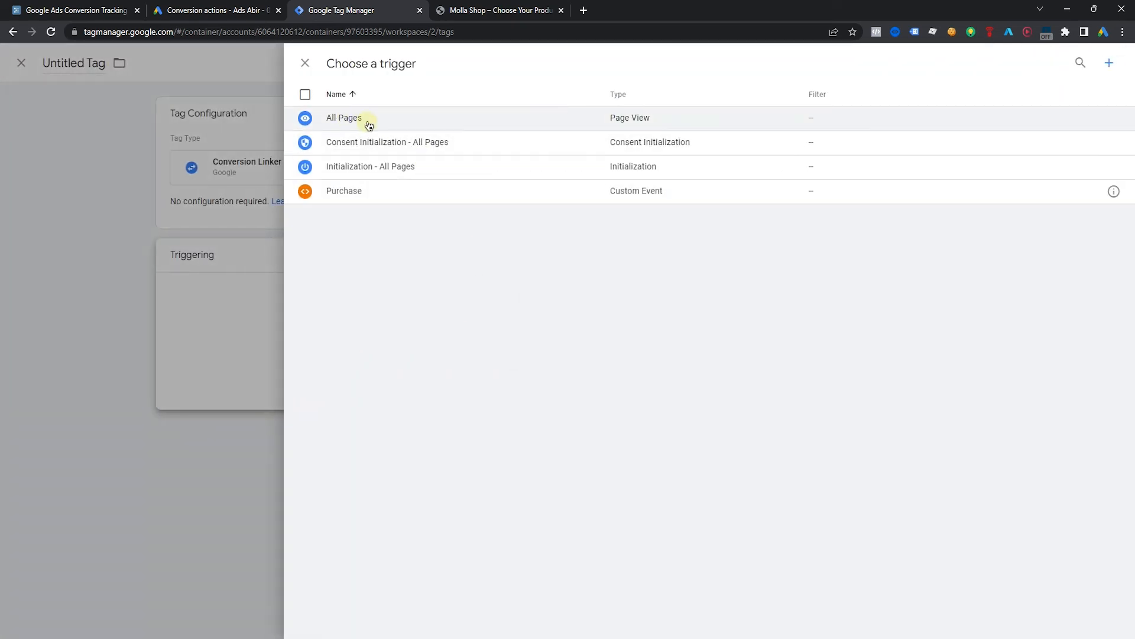
pyautogui.click(366, 123)
# - Name the Conversion Linker tag Gads - Conversion Linker and save it
pyautogui.tripleClick(362, 68)
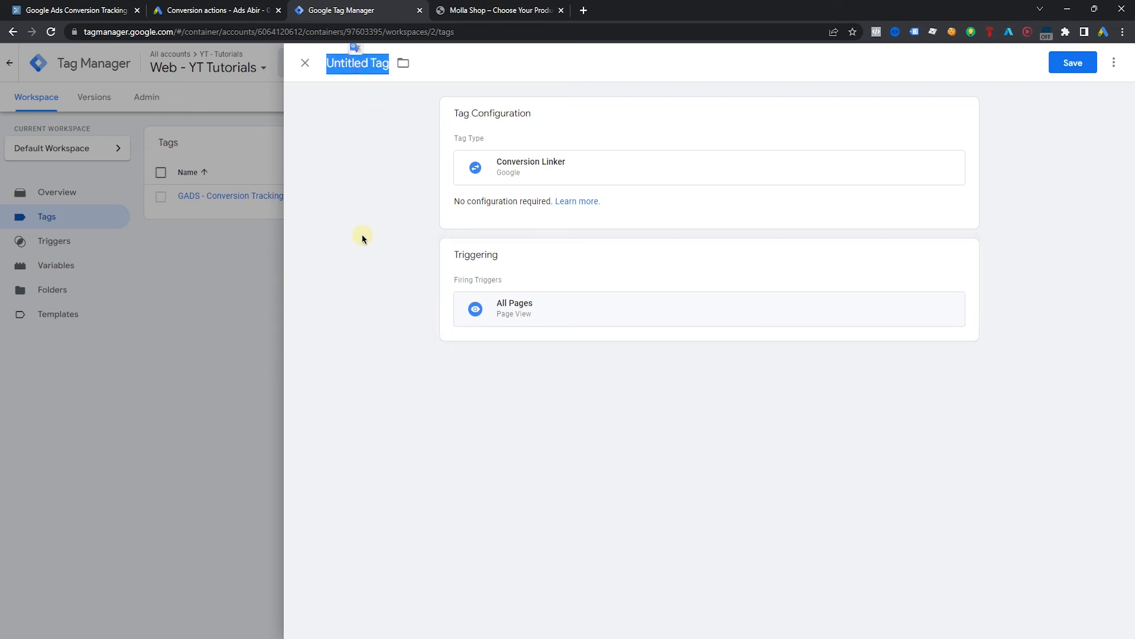
pyautogui.write('Conve')
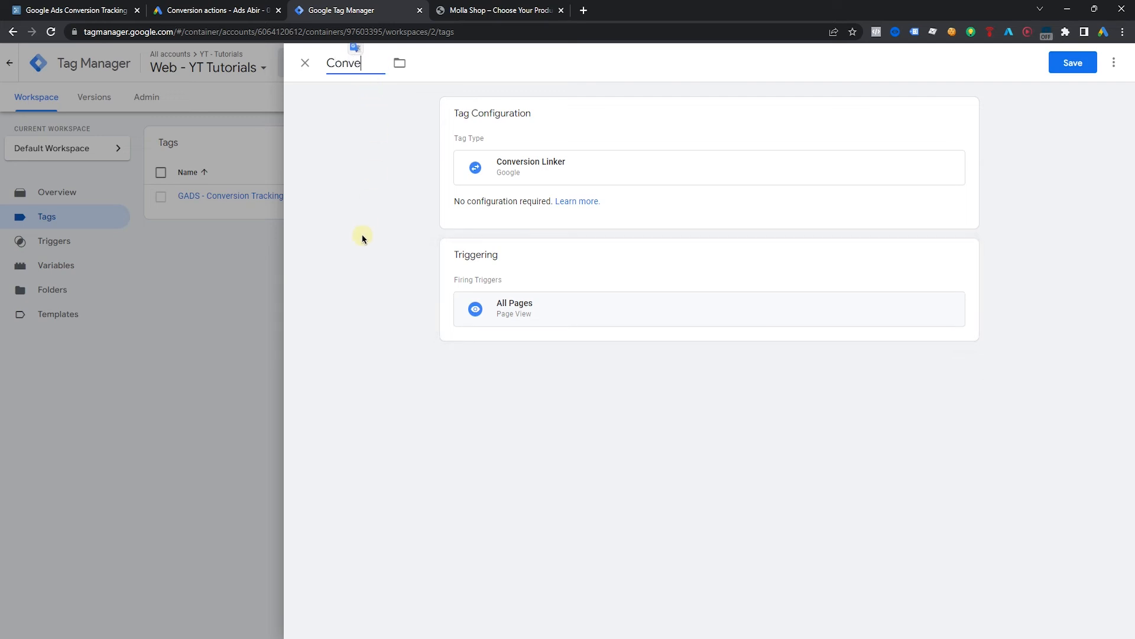
pyautogui.write('rsion Linker')
pyautogui.press('Home')
pyautogui.write('Gads ')
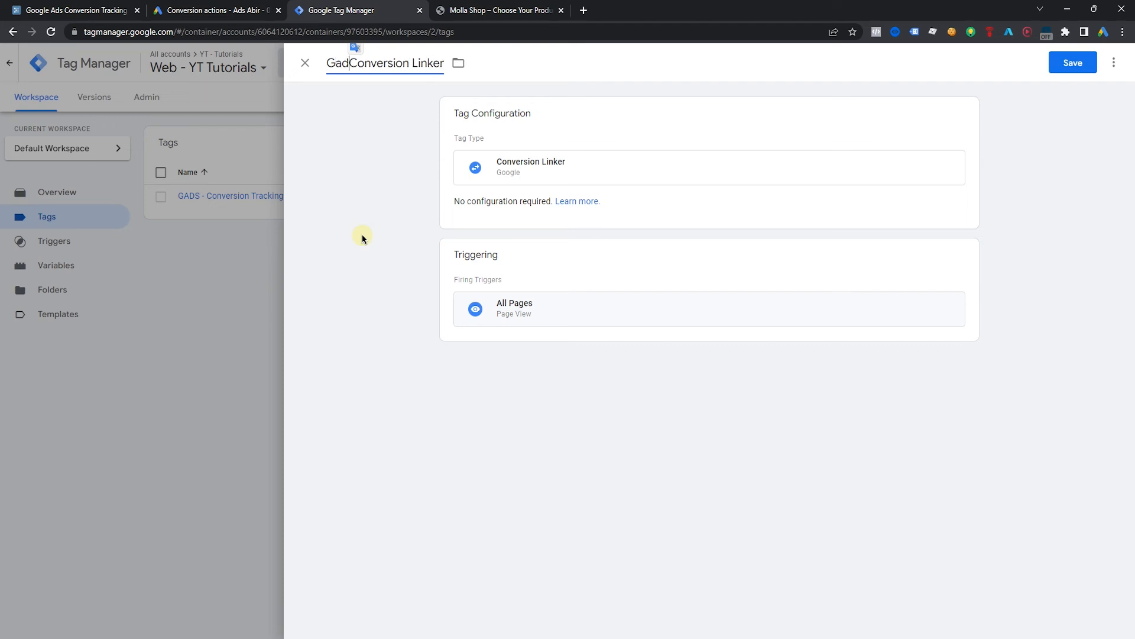
pyautogui.write('-')
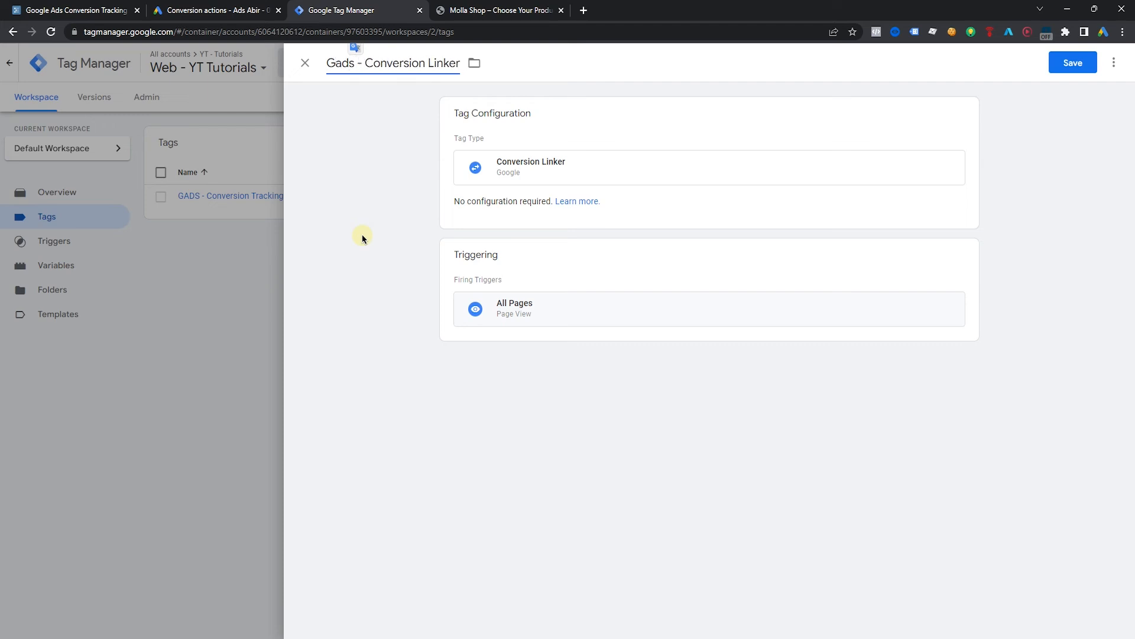
pyautogui.click(1072, 61)
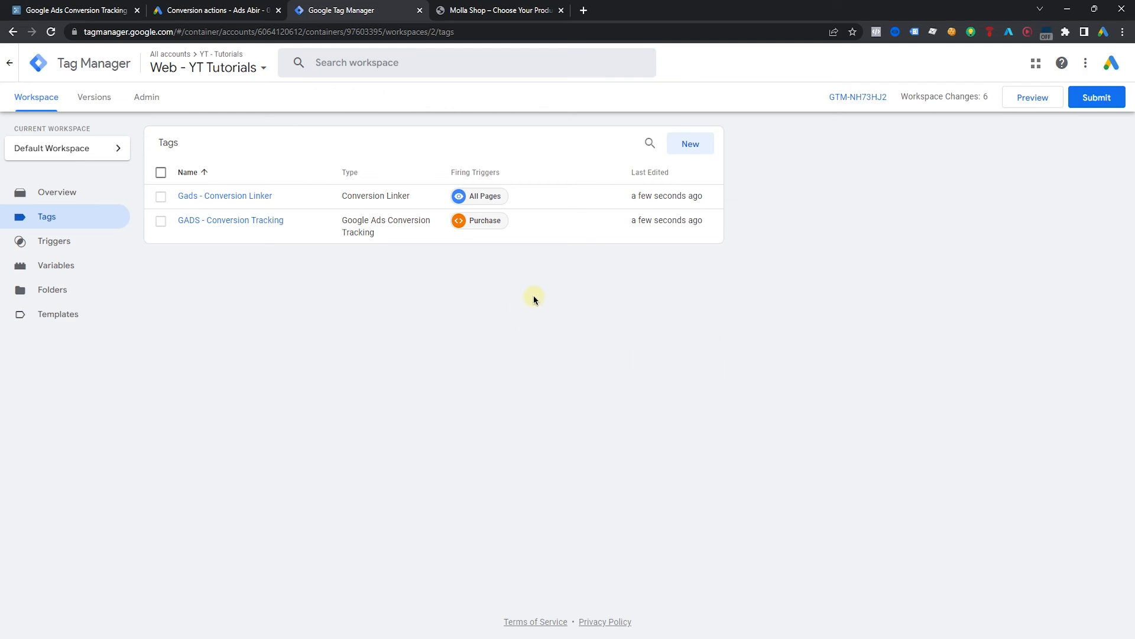
# - Submit and publish the workspace changes without a version name or description, and close the version summary
pyautogui.click(1095, 98)
pyautogui.click(578, 192)
pyautogui.click(1090, 63)
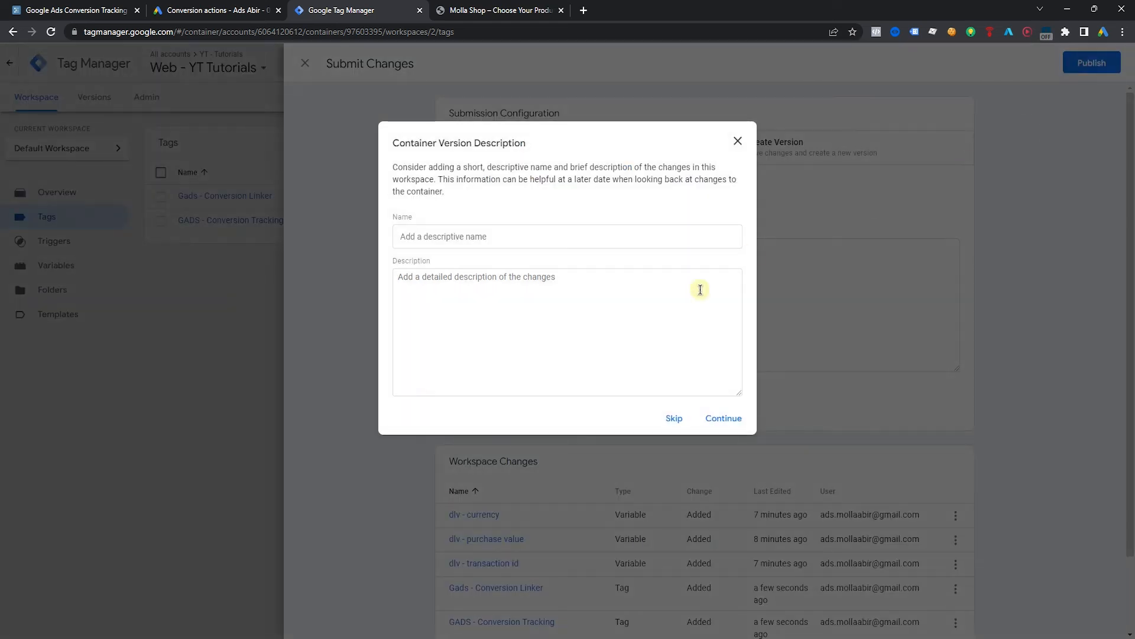
pyautogui.click(716, 421)
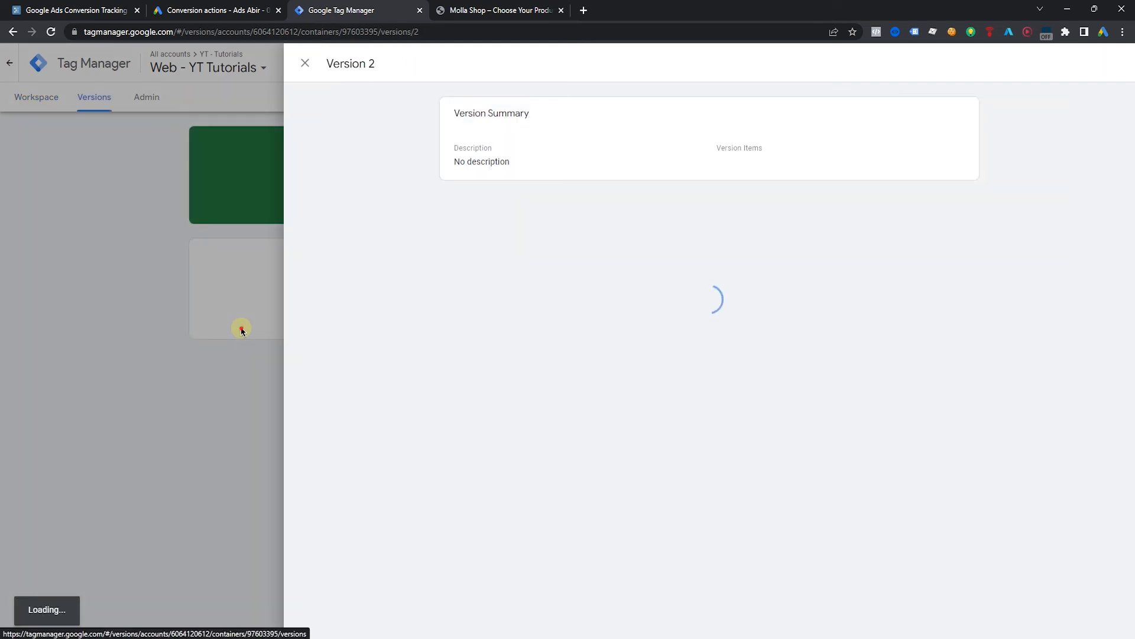
pyautogui.click(241, 330)
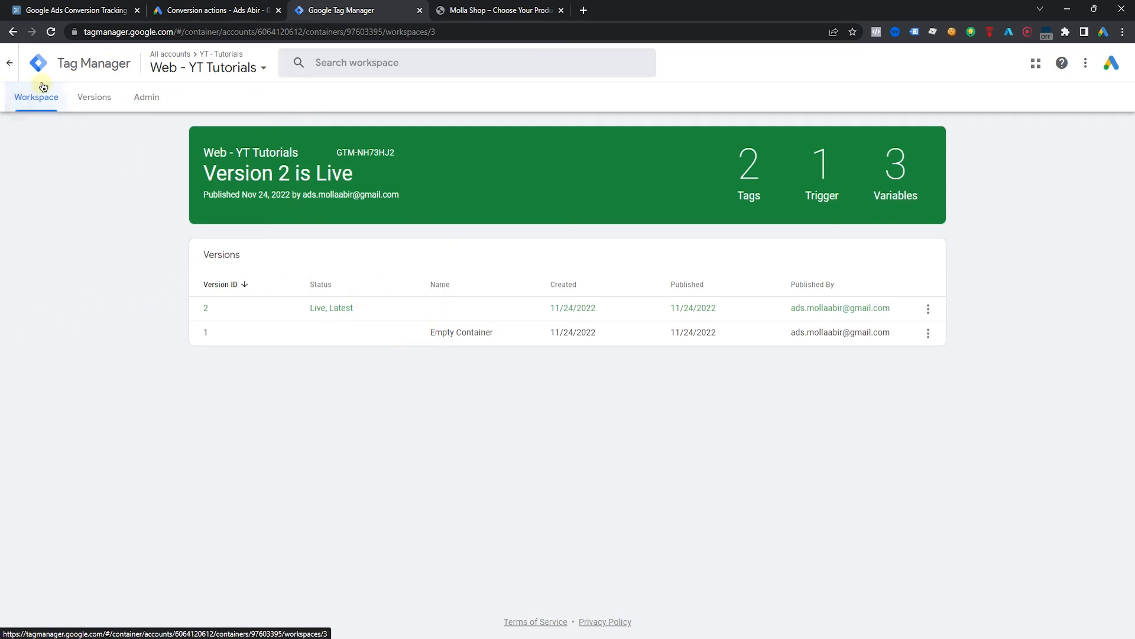
# - Start the container's preview mode and connect Tag Assistant to the store's home page at shoplive2022.com
pyautogui.click(496, 10)
pyautogui.click(367, 10)
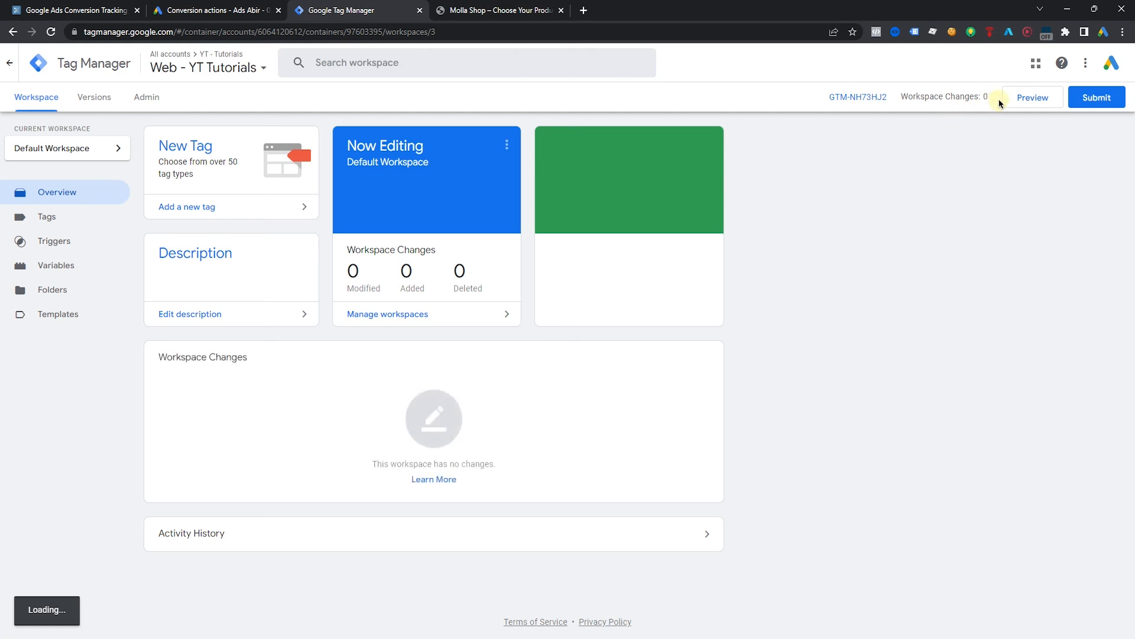
pyautogui.click(1032, 98)
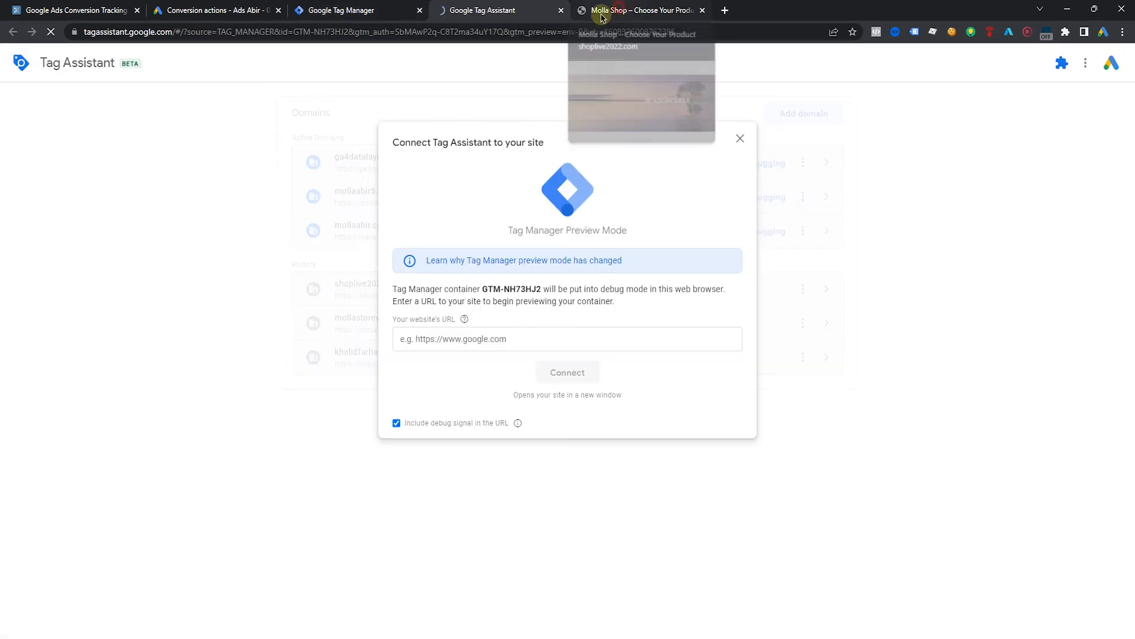
pyautogui.click(615, 10)
pyautogui.click(461, 4)
pyautogui.click(445, 337)
pyautogui.click(591, 371)
pyautogui.click(589, 373)
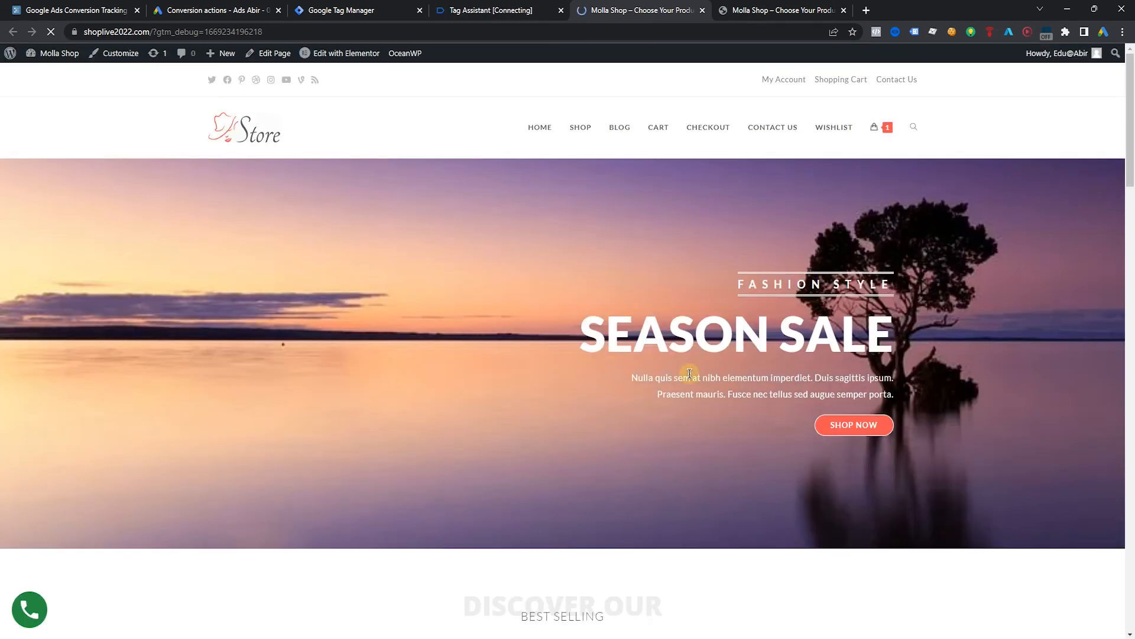
pyautogui.click(496, 10)
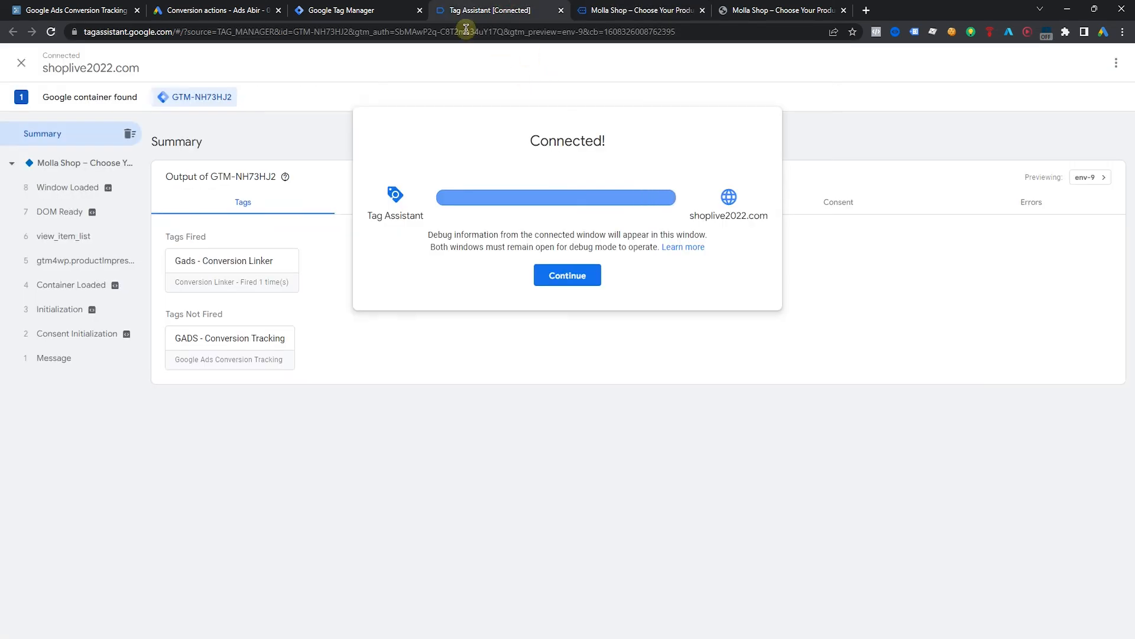
pyautogui.click(571, 276)
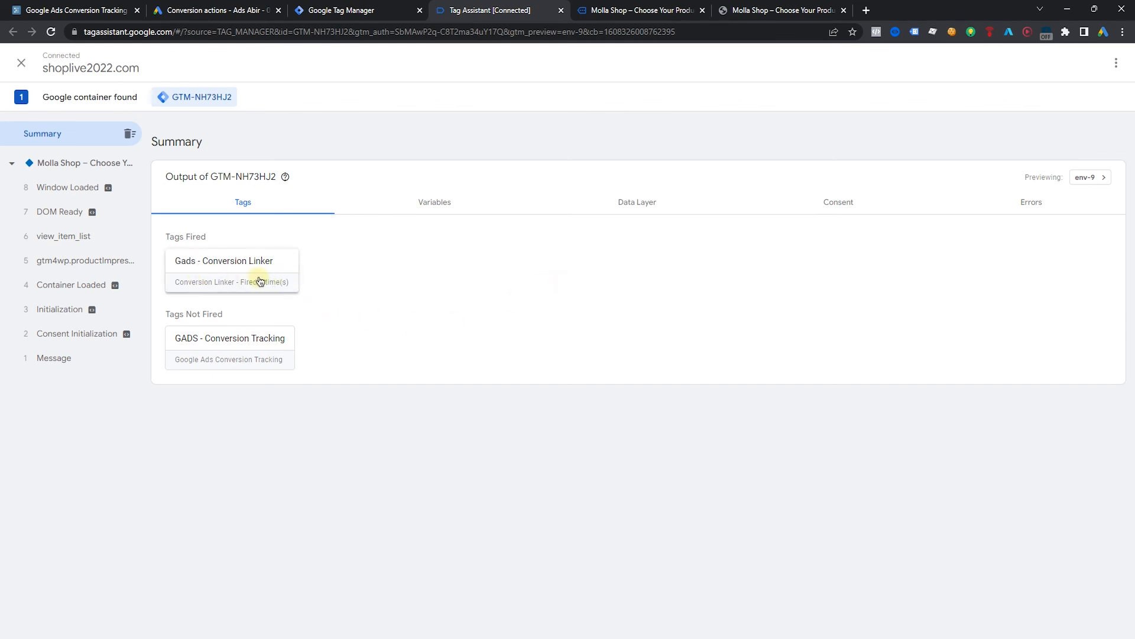
# - Examine in Tag Assistant which of the container's tags fired and which did not on the store's home page
pyautogui.moveTo(167, 234); pyautogui.dragTo(348, 232)
pyautogui.click(348, 232)
pyautogui.moveTo(167, 232); pyautogui.dragTo(237, 234)
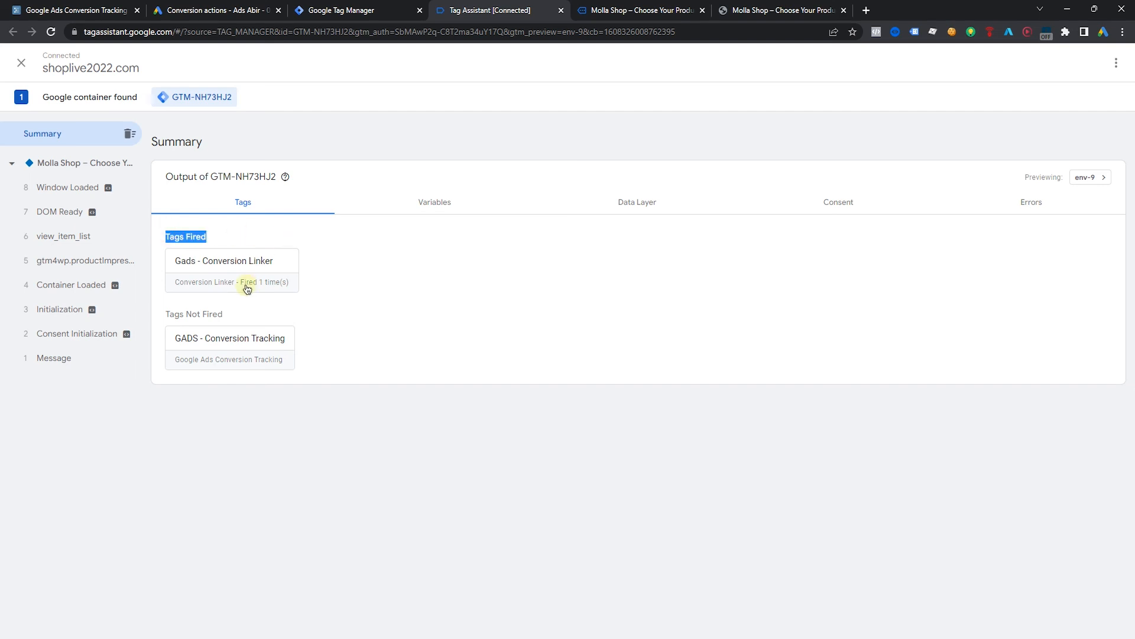
pyautogui.click(388, 277)
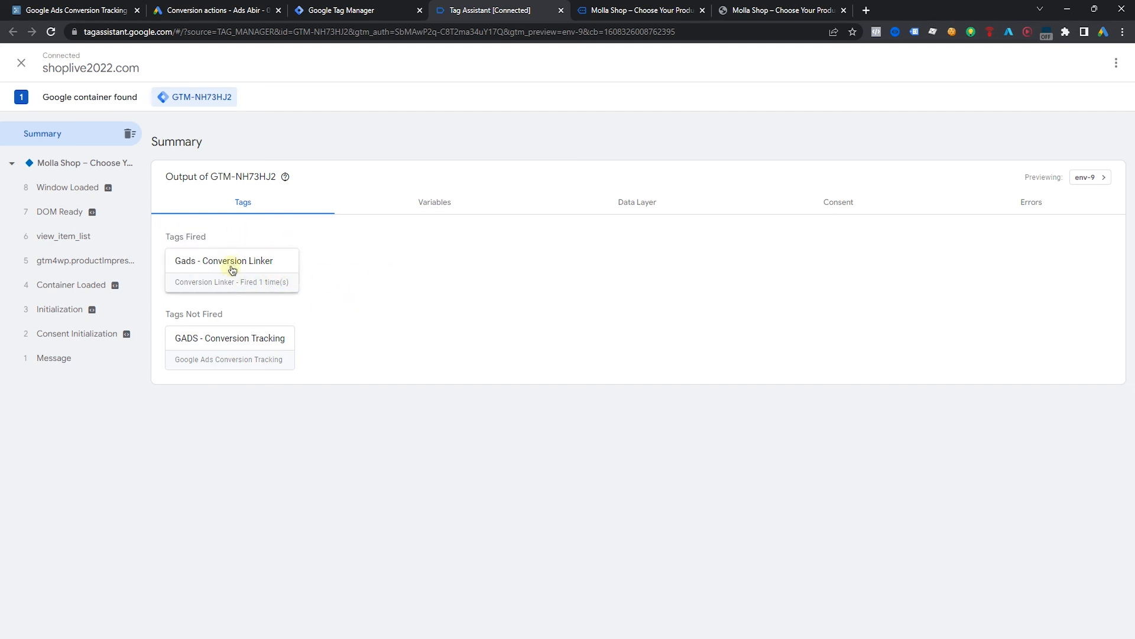
pyautogui.click(621, 10)
pyautogui.click(461, 10)
pyautogui.moveTo(169, 314); pyautogui.dragTo(428, 321)
pyautogui.click(427, 321)
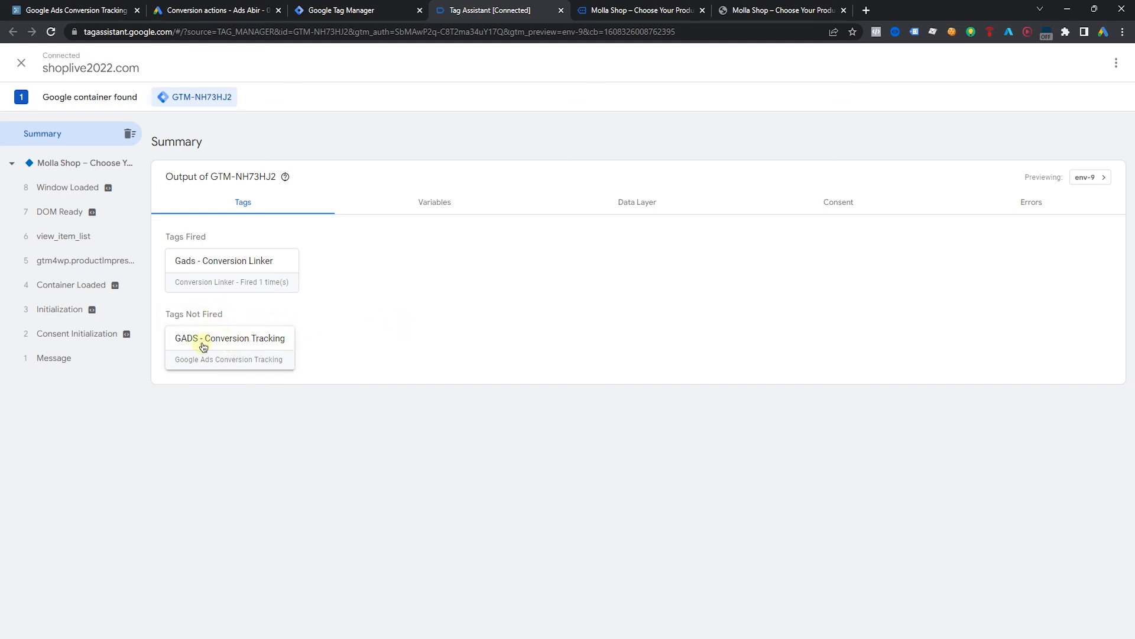
# - Switch to the store in debug mode, add the Dark Jacket to the cart and show the cart summary
pyautogui.click(621, 10)
pyautogui.scroll(-10, 609, 308)
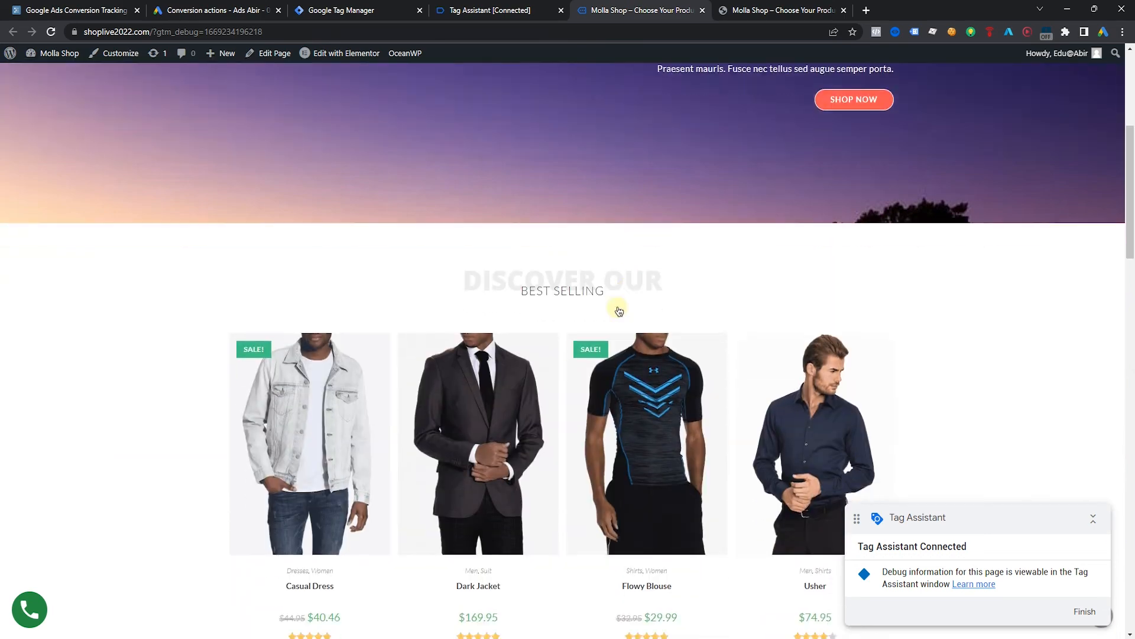
pyautogui.click(488, 373)
pyautogui.scroll(5, 948, 282)
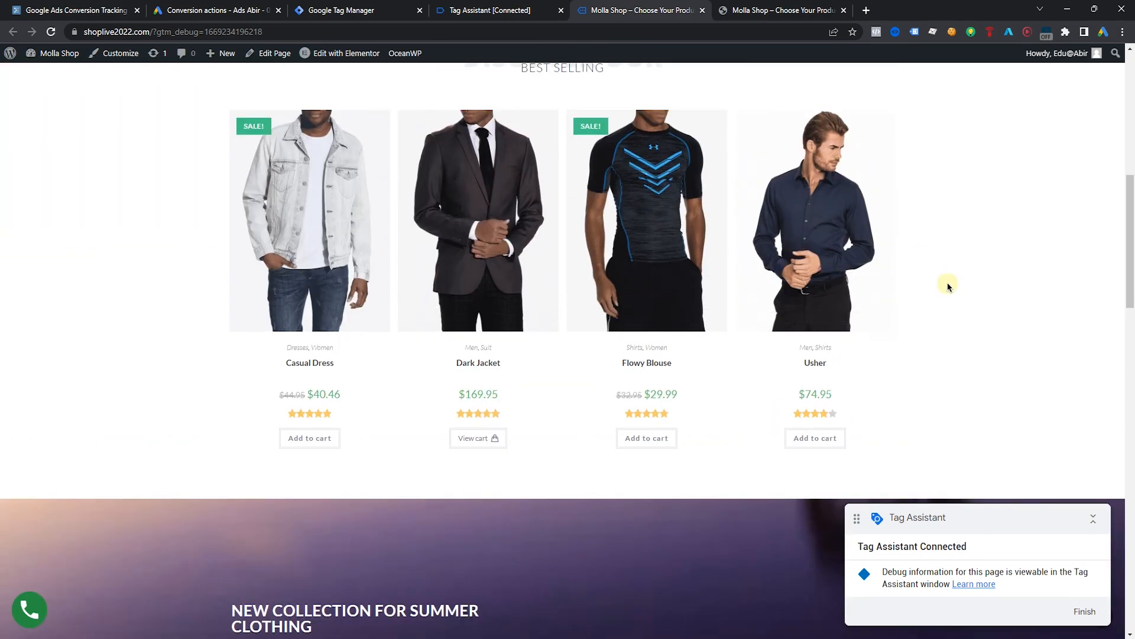
pyautogui.scroll(6, 935, 290)
pyautogui.moveTo(881, 128)
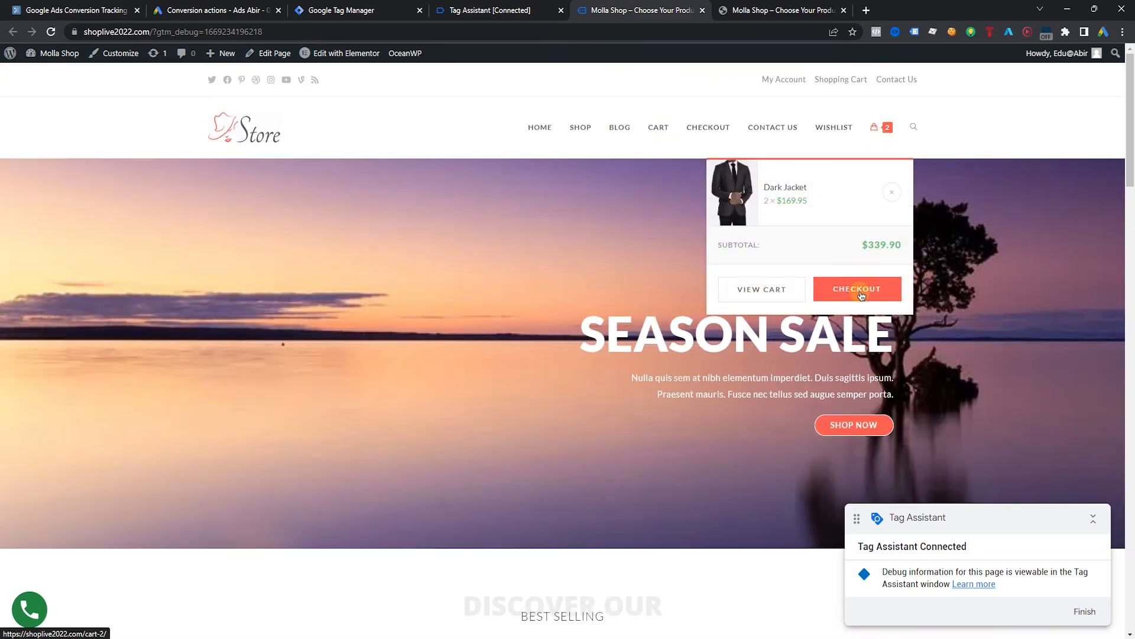
# - Proceed to checkout from the cart summary and place the order for the Dark Jacket with cash on delivery
pyautogui.click(859, 299)
pyautogui.scroll(-5, 835, 361)
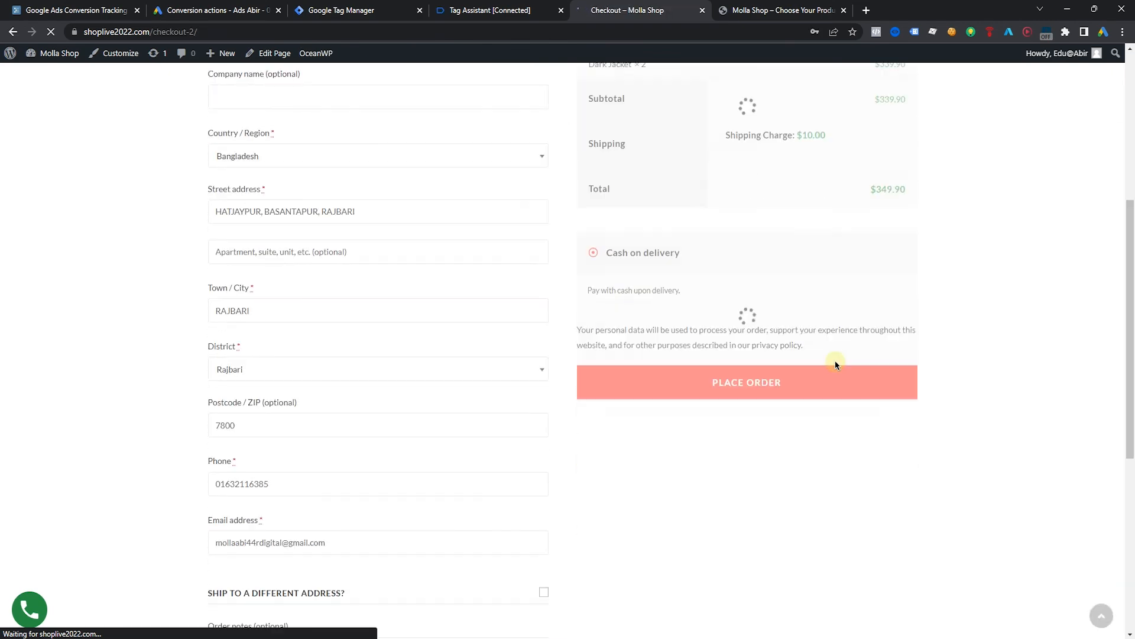
pyautogui.click(766, 356)
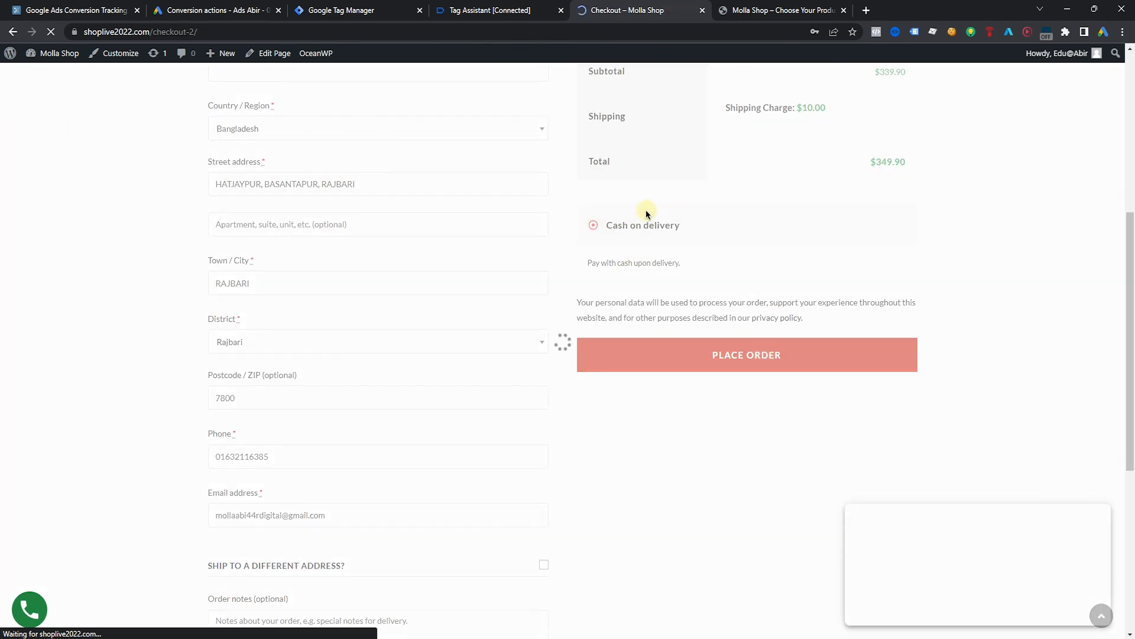
# - Switch to Tag Assistant and examine all properties of the fired GADS - Conversion Tracking tag, including transaction ID, conversion value, currency, conversion ID and label
pyautogui.click(512, 4)
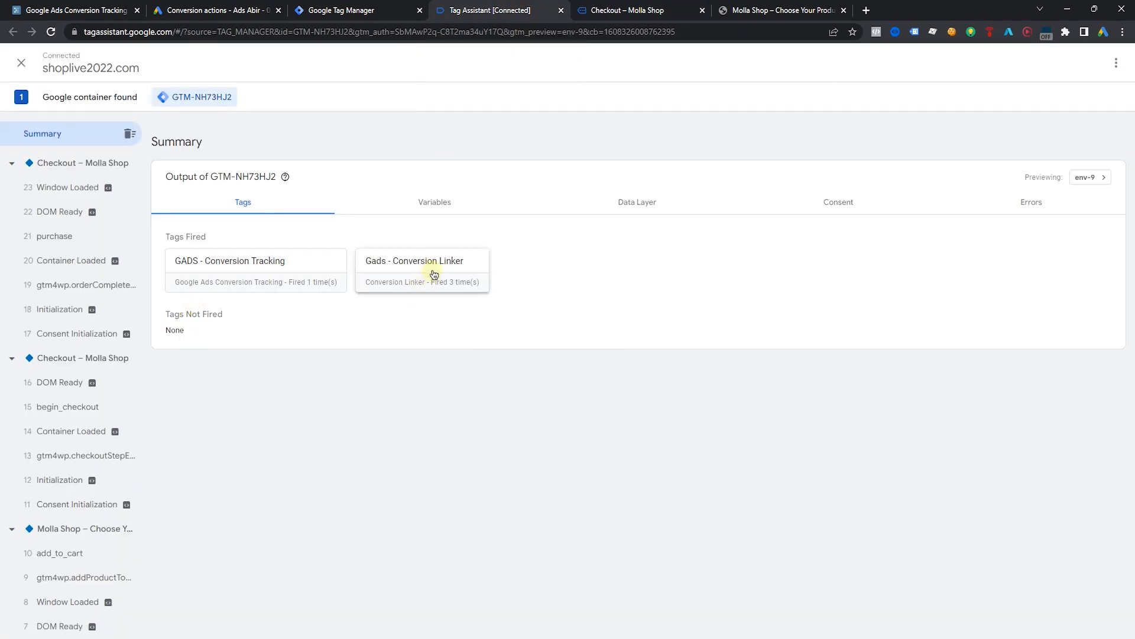
pyautogui.click(241, 273)
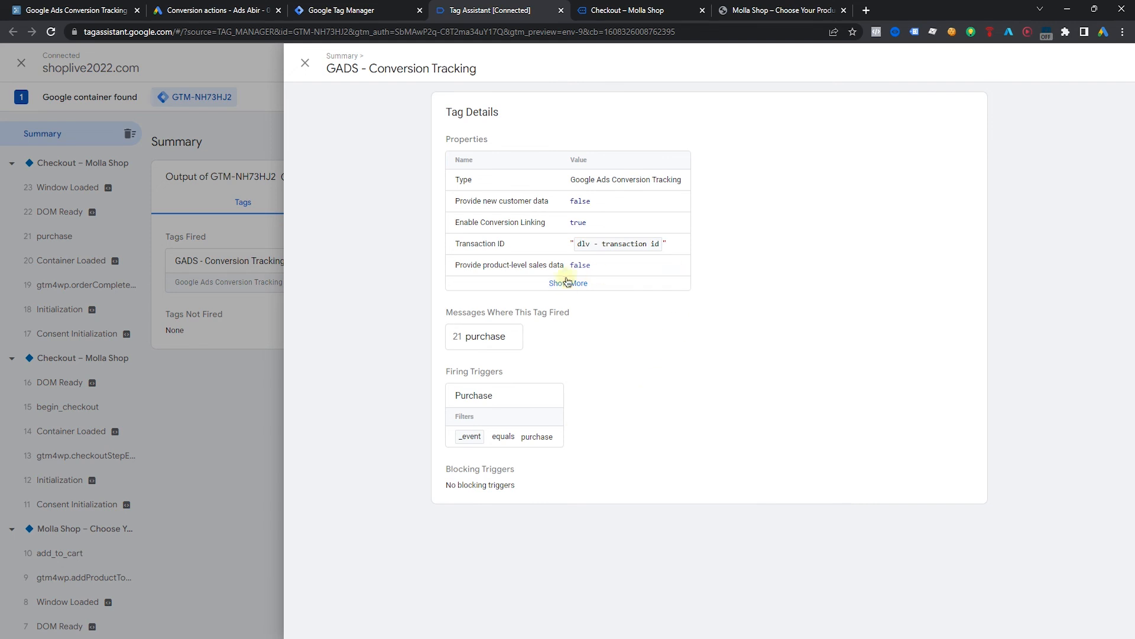
pyautogui.click(560, 284)
pyautogui.moveTo(451, 244); pyautogui.dragTo(502, 244)
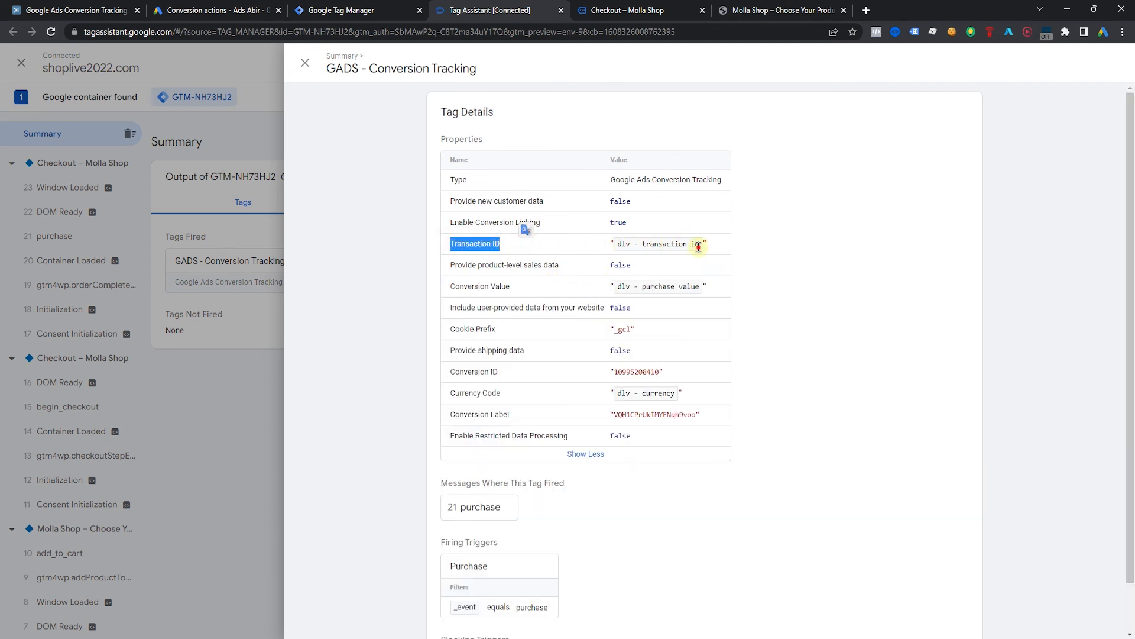
pyautogui.scroll(-1, 709, 250)
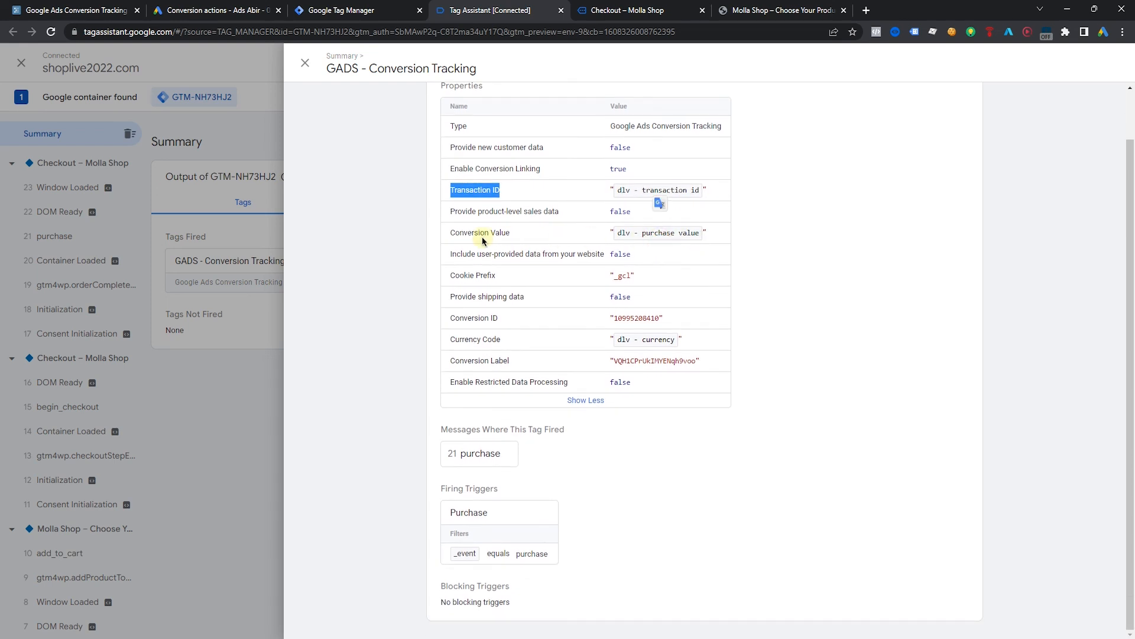
pyautogui.moveTo(483, 234); pyautogui.dragTo(644, 234)
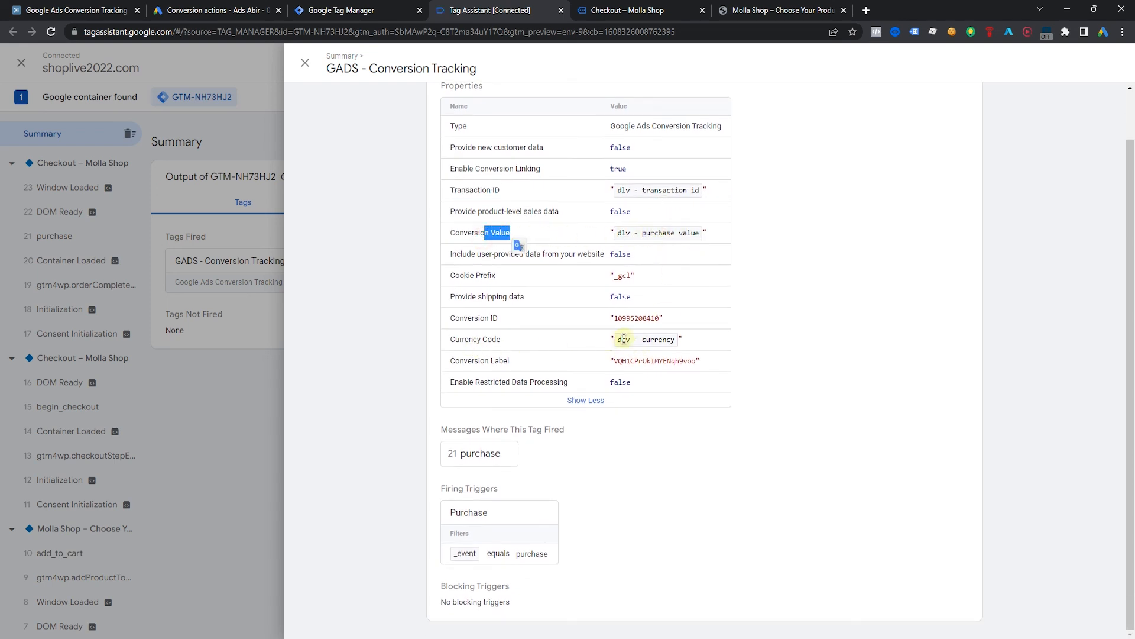
pyautogui.click(814, 344)
pyautogui.moveTo(615, 361); pyautogui.dragTo(690, 362)
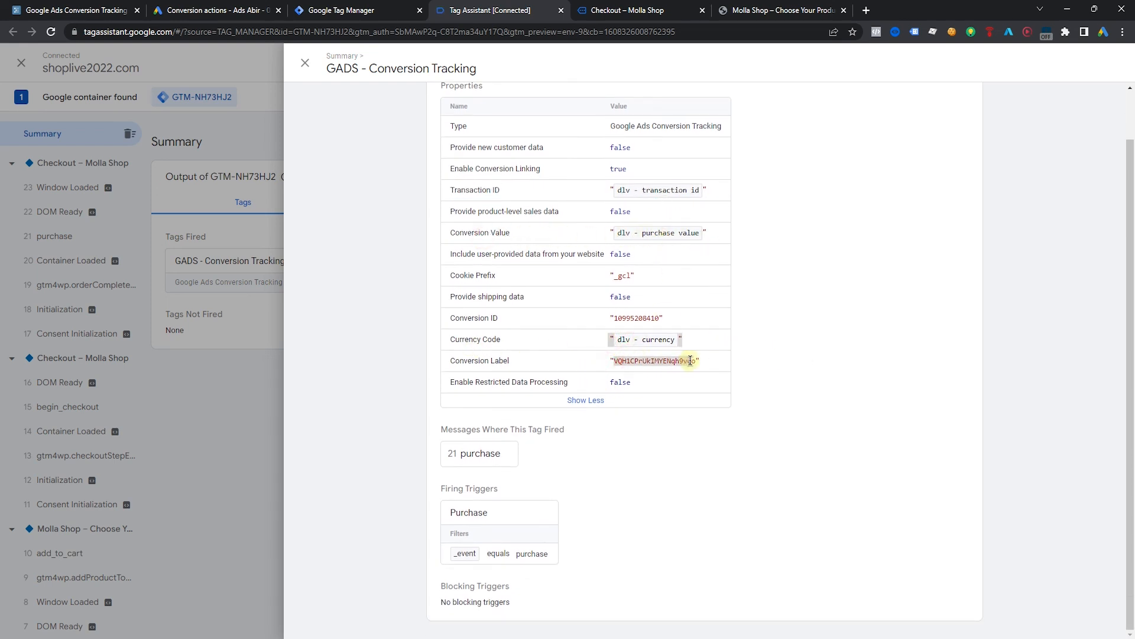
pyautogui.moveTo(620, 318); pyautogui.dragTo(664, 317)
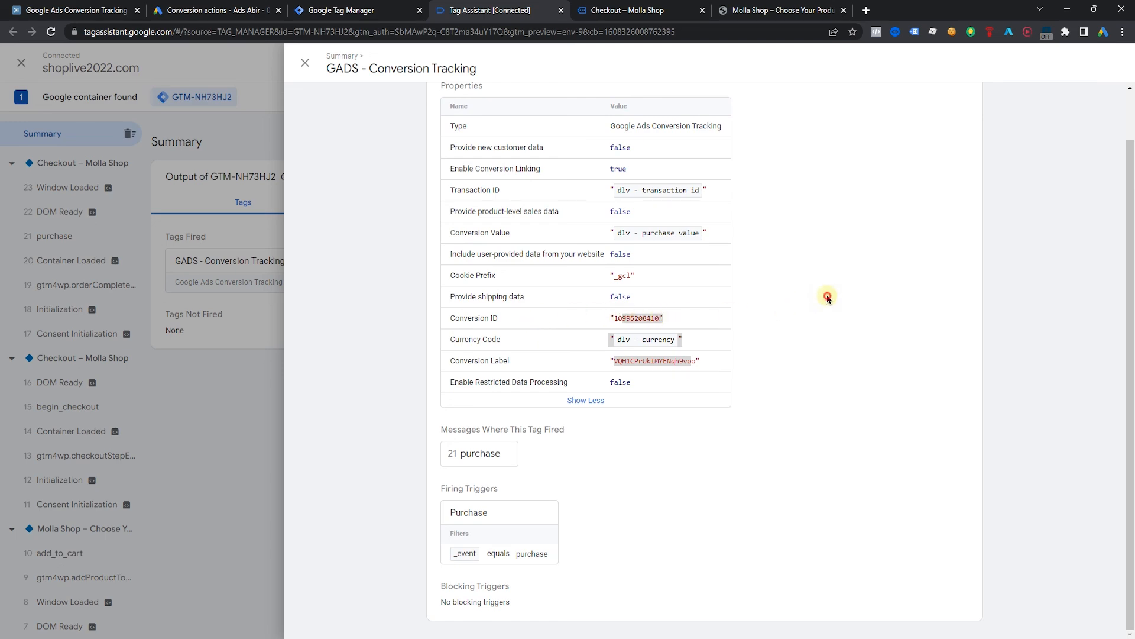
pyautogui.click(269, 438)
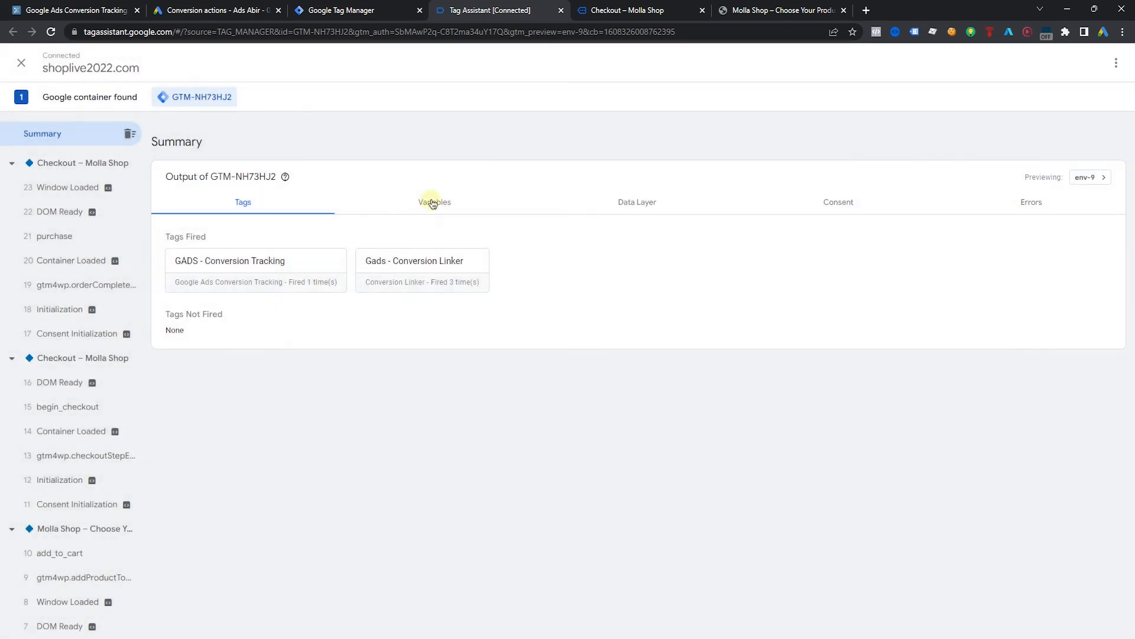
# - Inspect the data layer and the variable values of the purchase event, including currency and purchase value
pyautogui.click(432, 202)
pyautogui.click(662, 202)
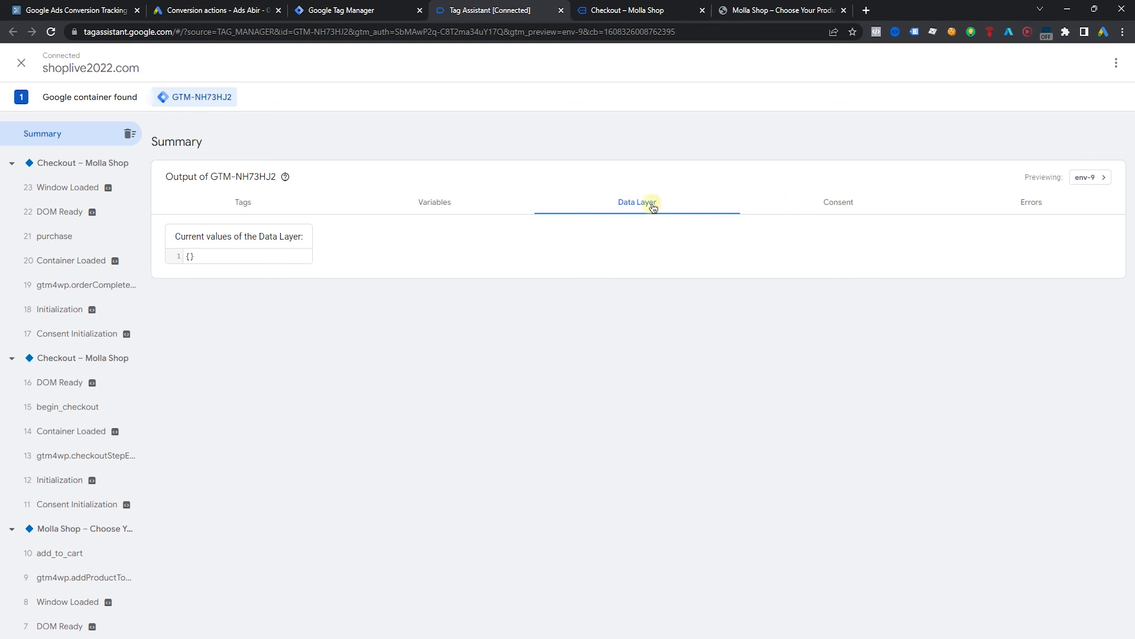
pyautogui.click(65, 236)
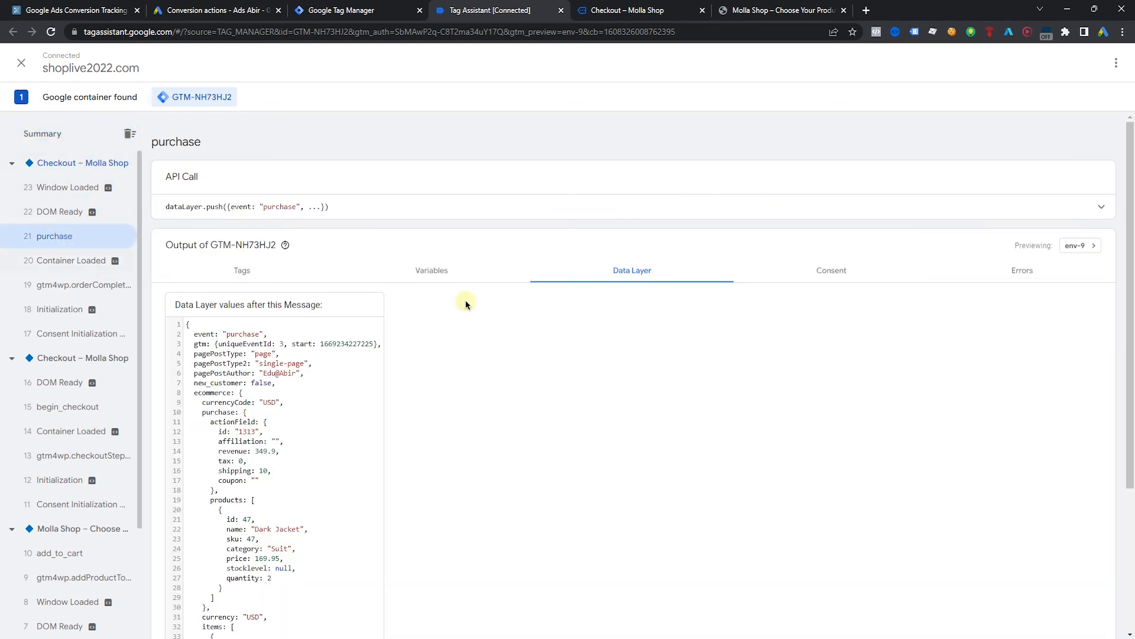
pyautogui.click(435, 266)
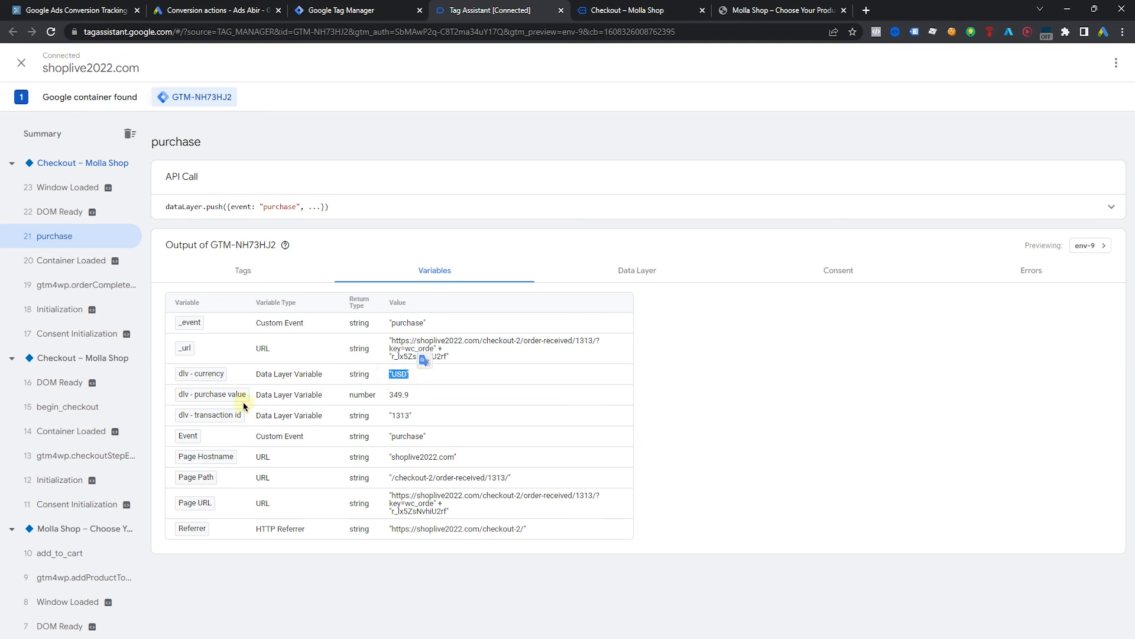
pyautogui.moveTo(388, 395); pyautogui.dragTo(400, 396)
# - Compare the order number and total on the store's order-received page with the purchase event's transaction ID and purchase value in Tag Assistant
pyautogui.click(645, 11)
pyautogui.scroll(-3, 374, 392)
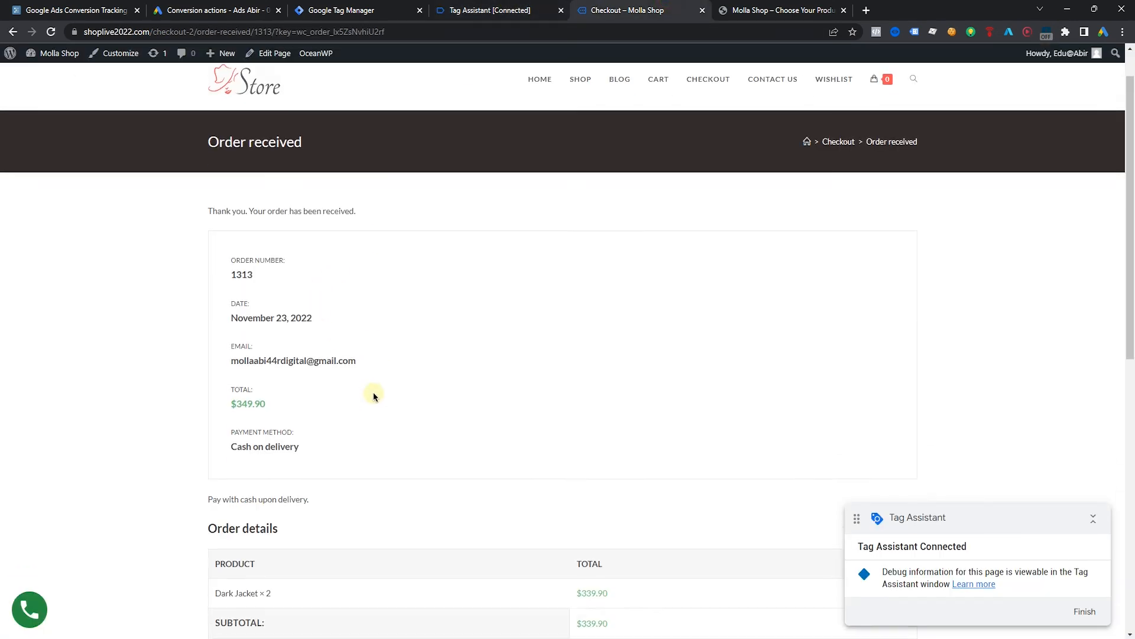
pyautogui.moveTo(214, 330); pyautogui.dragTo(272, 330)
pyautogui.click(490, 10)
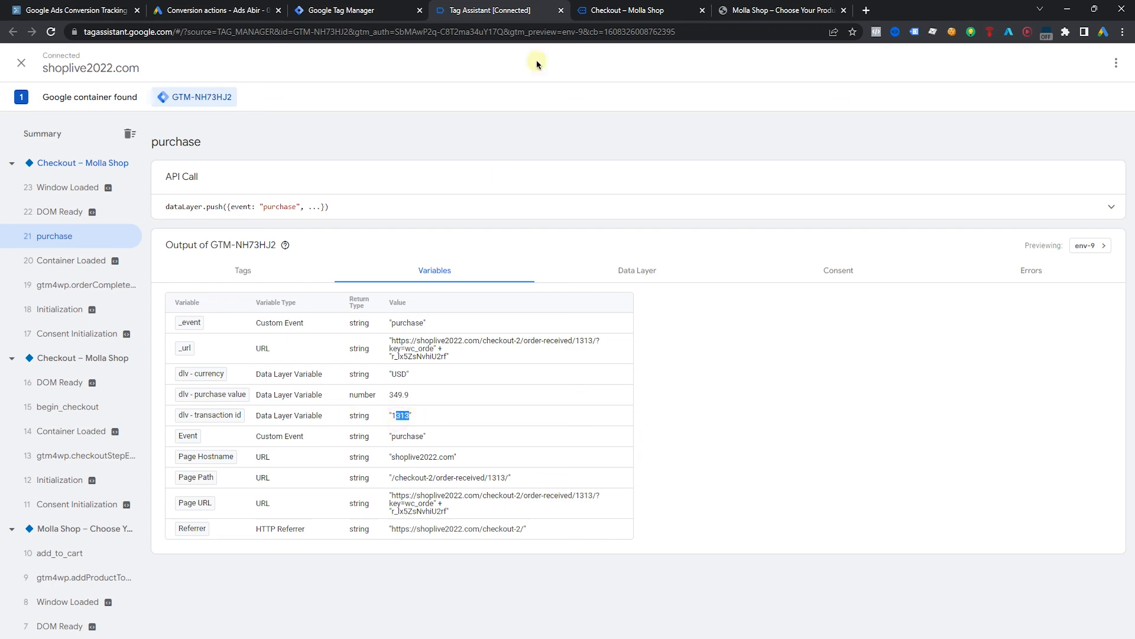
pyautogui.click(602, 4)
pyautogui.moveTo(236, 201); pyautogui.dragTo(284, 201)
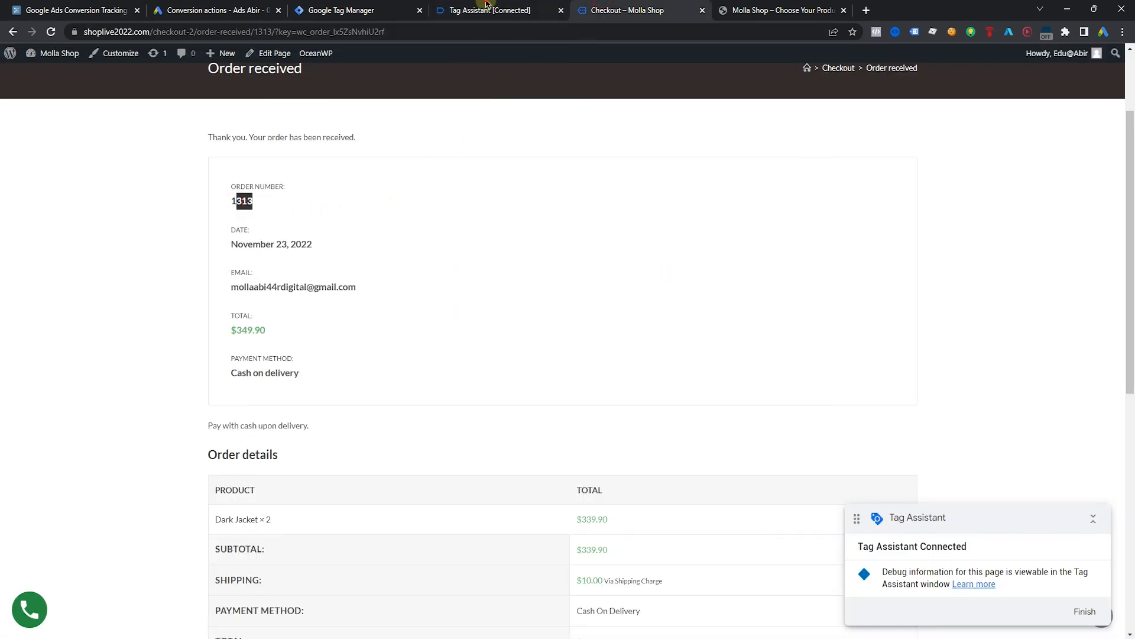
pyautogui.click(486, 4)
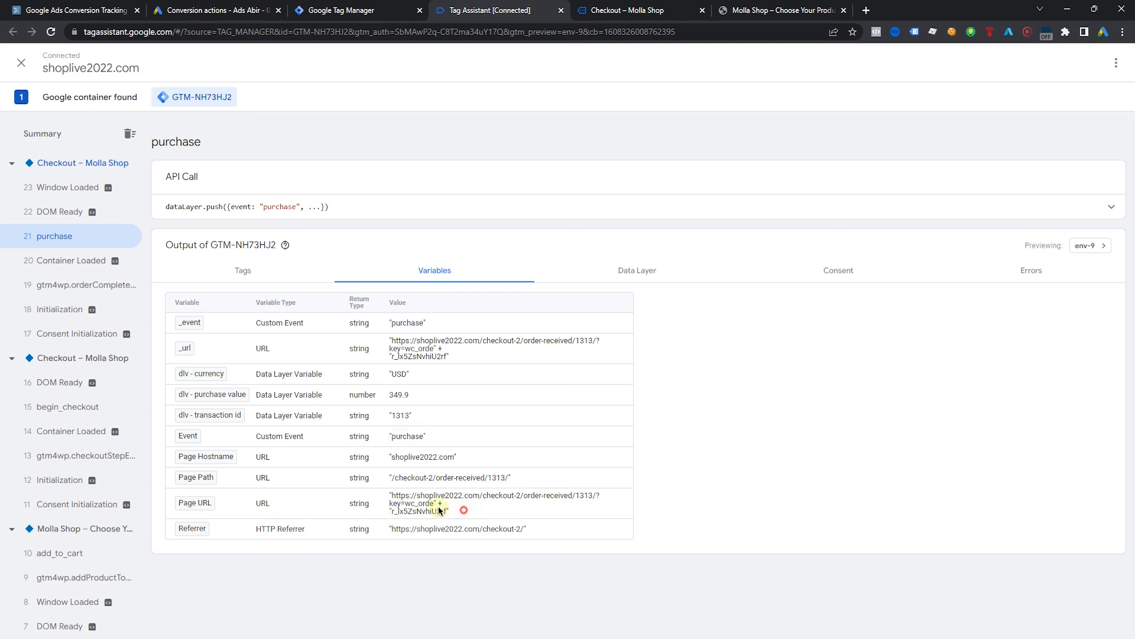
pyautogui.moveTo(451, 512); pyautogui.dragTo(373, 492)
pyautogui.click(719, 432)
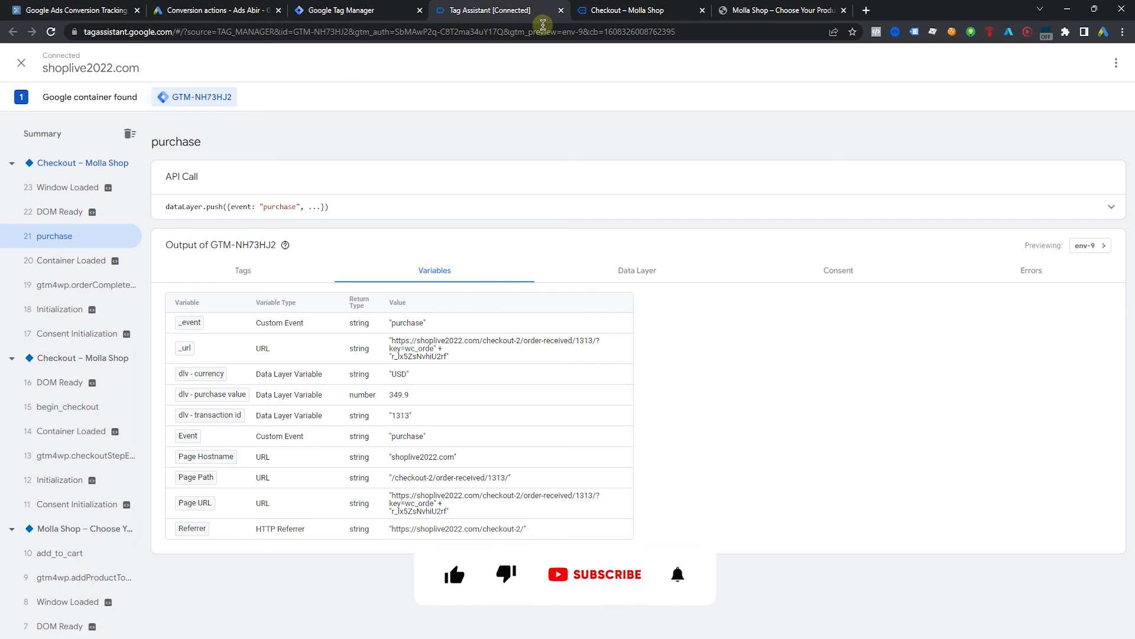
# - Finish the debug session on the store's order page and close Tag Assistant, returning to the store's home page
pyautogui.click(626, 9)
pyautogui.click(1085, 611)
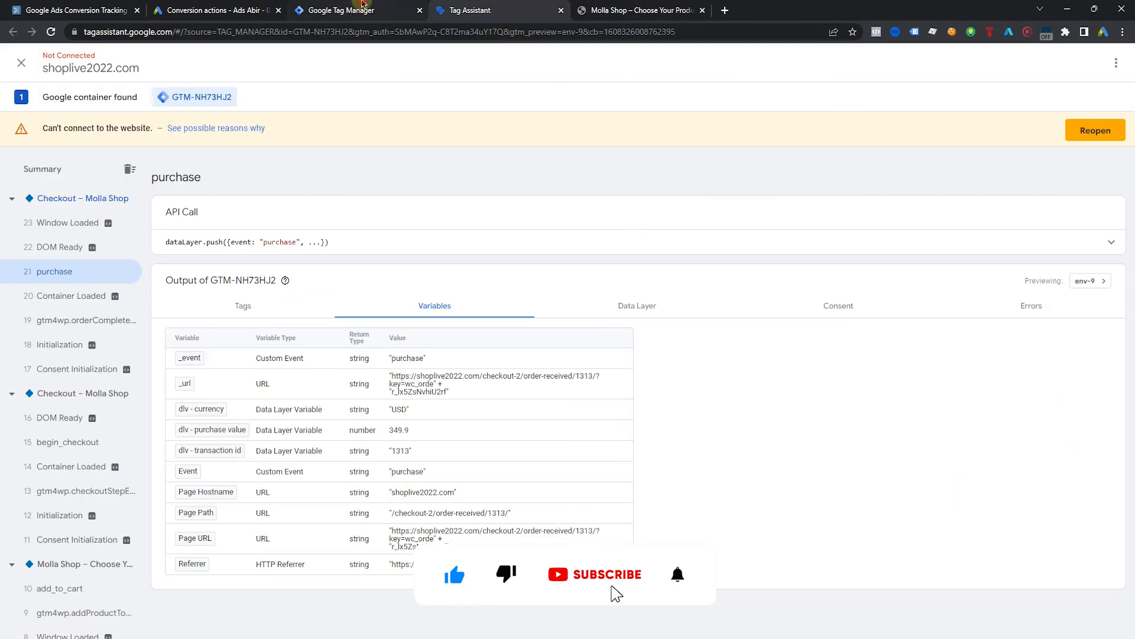
pyautogui.click(360, 8)
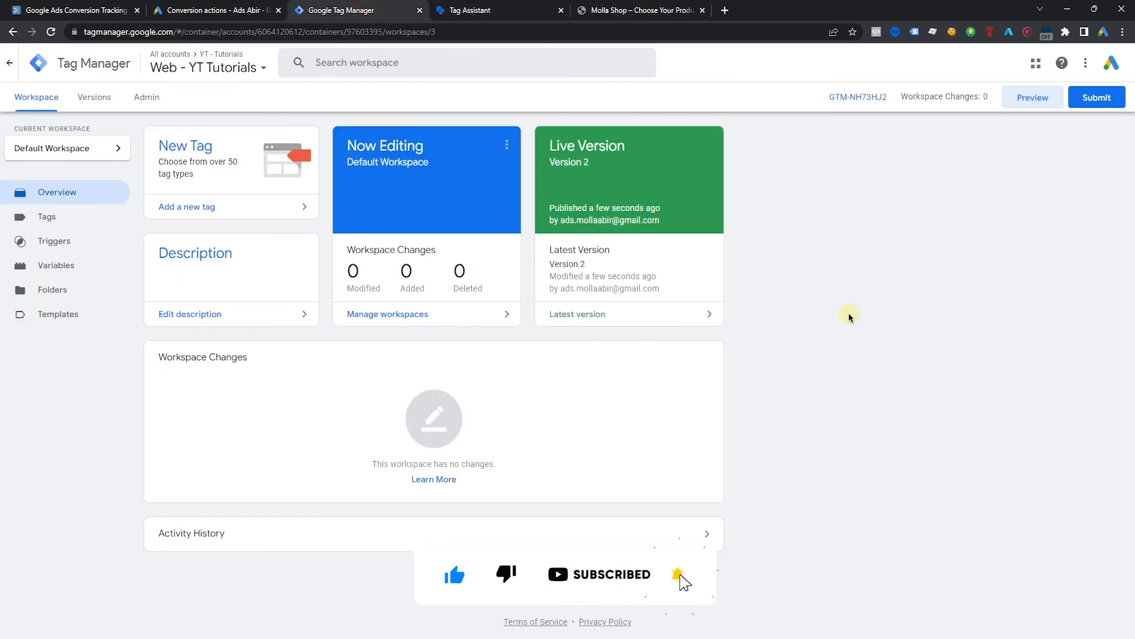
pyautogui.click(474, 6)
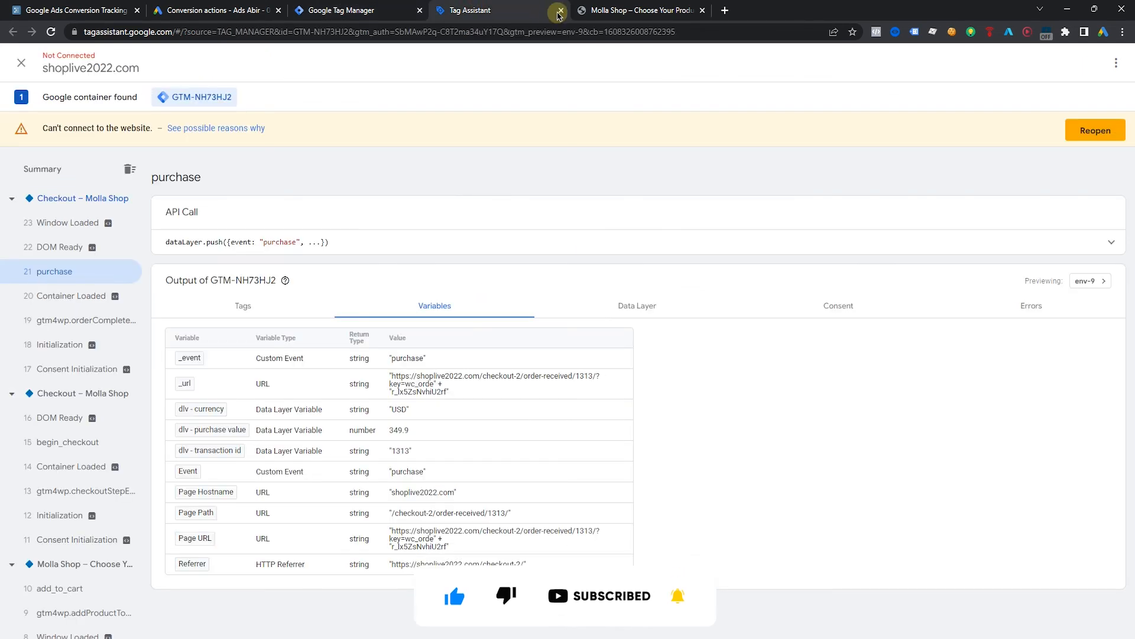
pyautogui.click(560, 10)
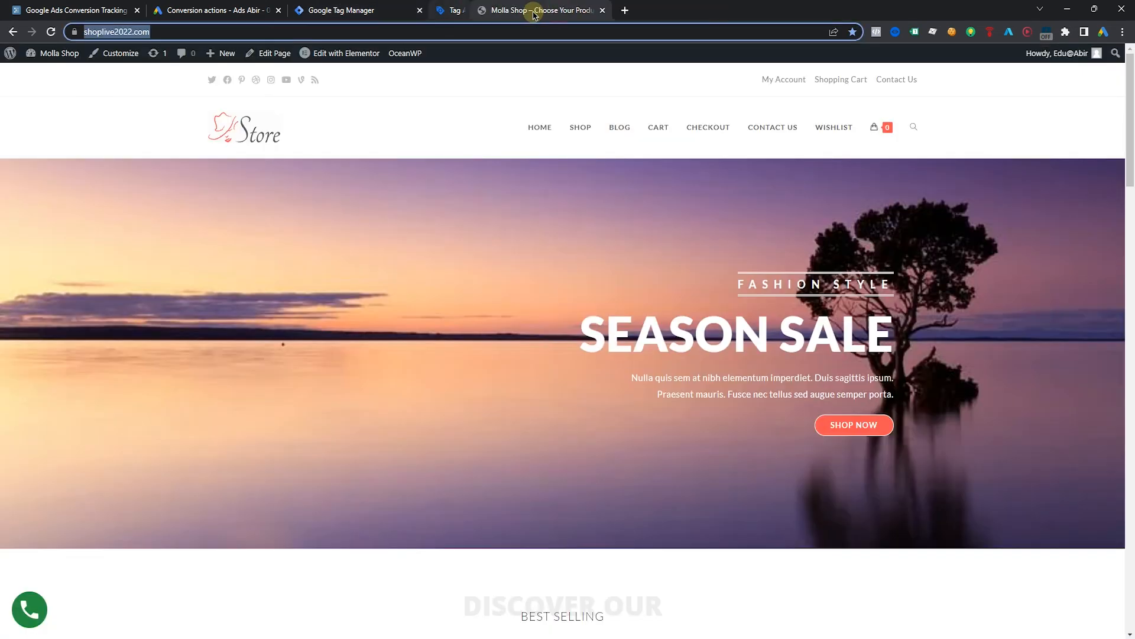
pyautogui.click(342, 374)
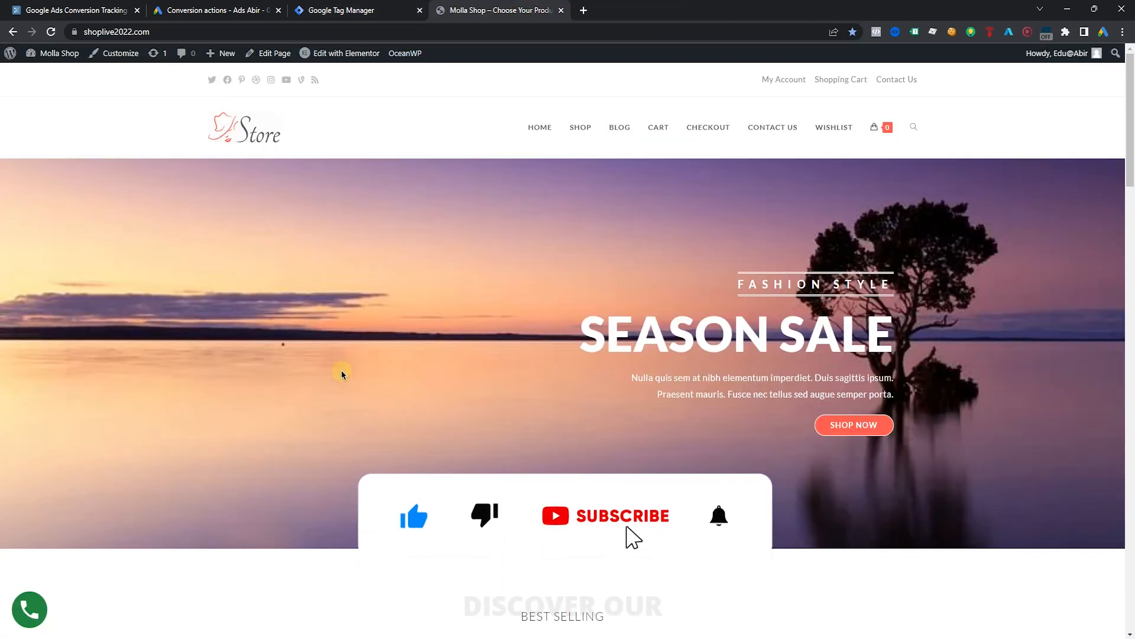